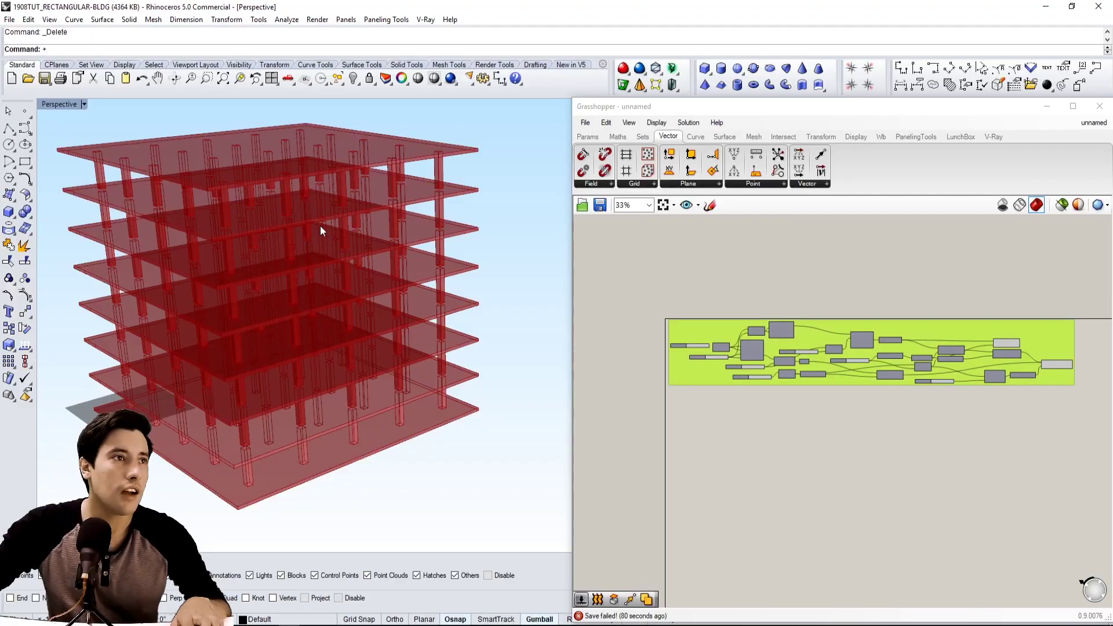
# - Set the grid spacing slider of the finished building definition to 18 and lower the slider feeding Extent X and Extent Y
pyautogui.moveTo(388, 371); pyautogui.dragTo(442, 380, button='right')
pyautogui.scroll(2, 757, 367)
pyautogui.scroll(2, 757, 367)
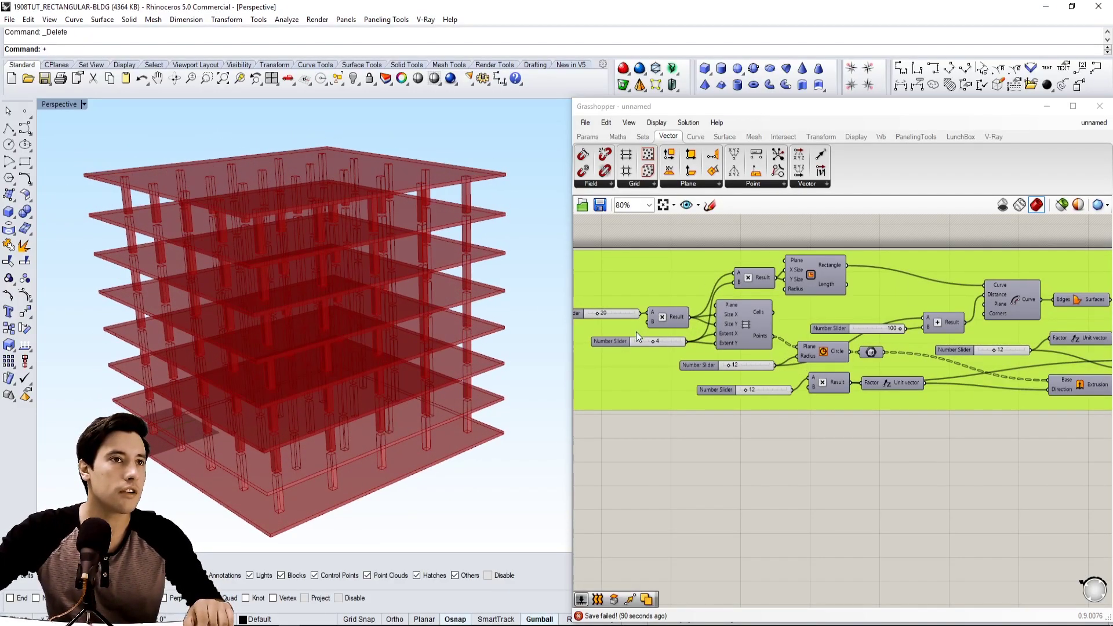
pyautogui.scroll(3, 635, 331)
pyautogui.moveTo(450, 380); pyautogui.dragTo(440, 388, button='right')
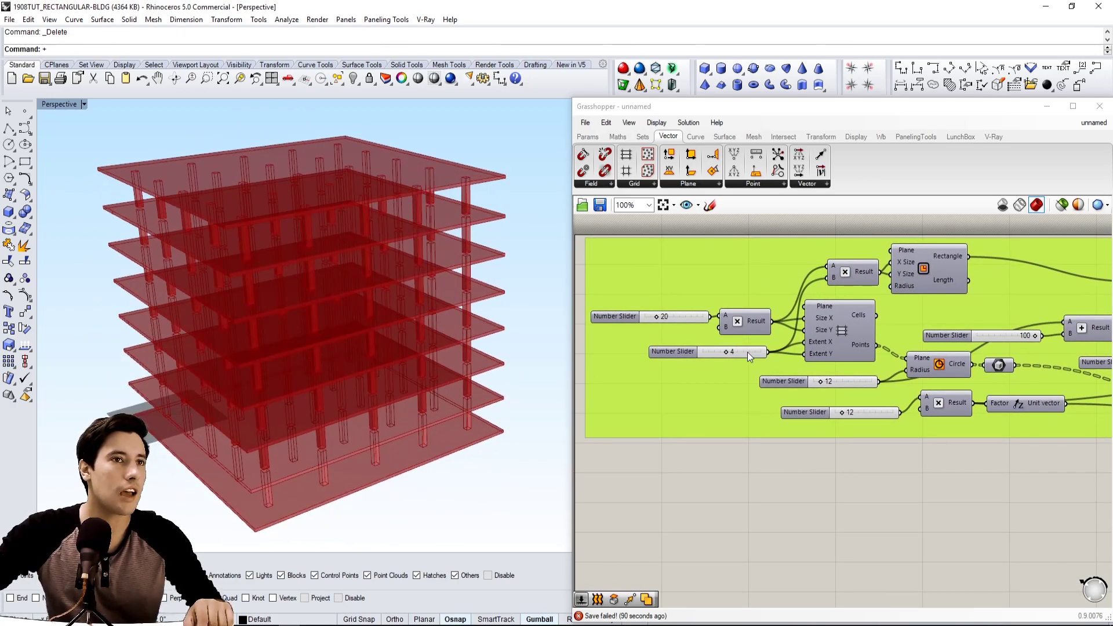
pyautogui.scroll(4, 673, 328)
pyautogui.moveTo(690, 335)
pyautogui.mouseDown()
pyautogui.moveTo(702, 334)
pyautogui.moveTo(687, 334)
pyautogui.mouseUp()
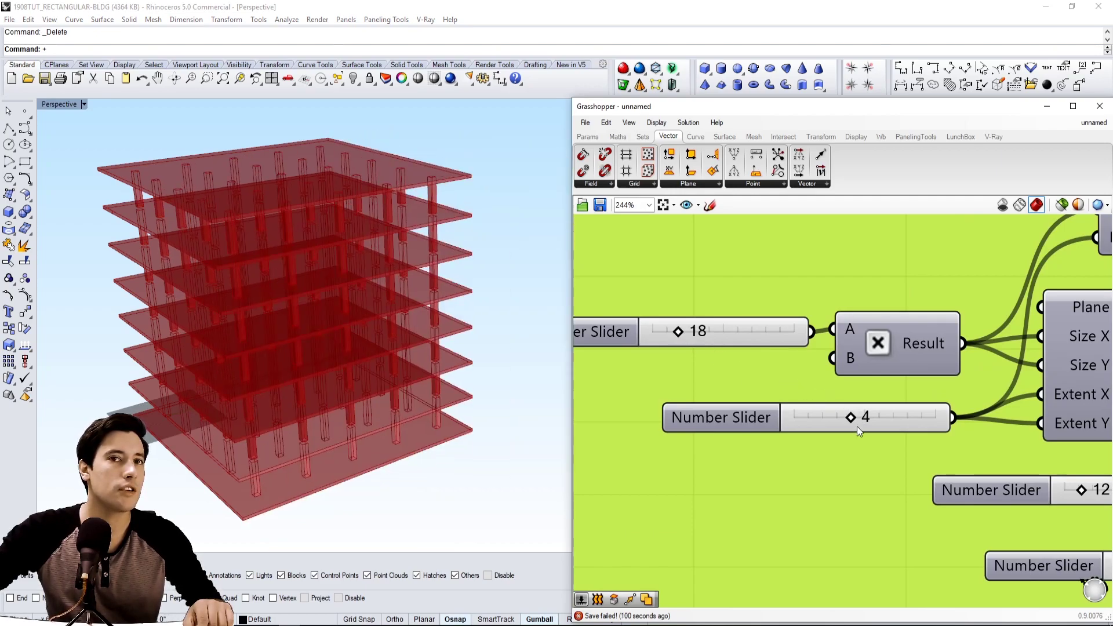
pyautogui.moveTo(857, 426); pyautogui.dragTo(831, 416)
# - Lower the number slider feeding the Count input of the Series component that stacks the floors
pyautogui.scroll(-5, 865, 457)
pyautogui.moveTo(865, 457); pyautogui.dragTo(606, 410, button='right')
pyautogui.moveTo(988, 436); pyautogui.dragTo(821, 442, button='right')
pyautogui.moveTo(975, 458); pyautogui.dragTo(808, 444, button='right')
pyautogui.scroll(2, 835, 440)
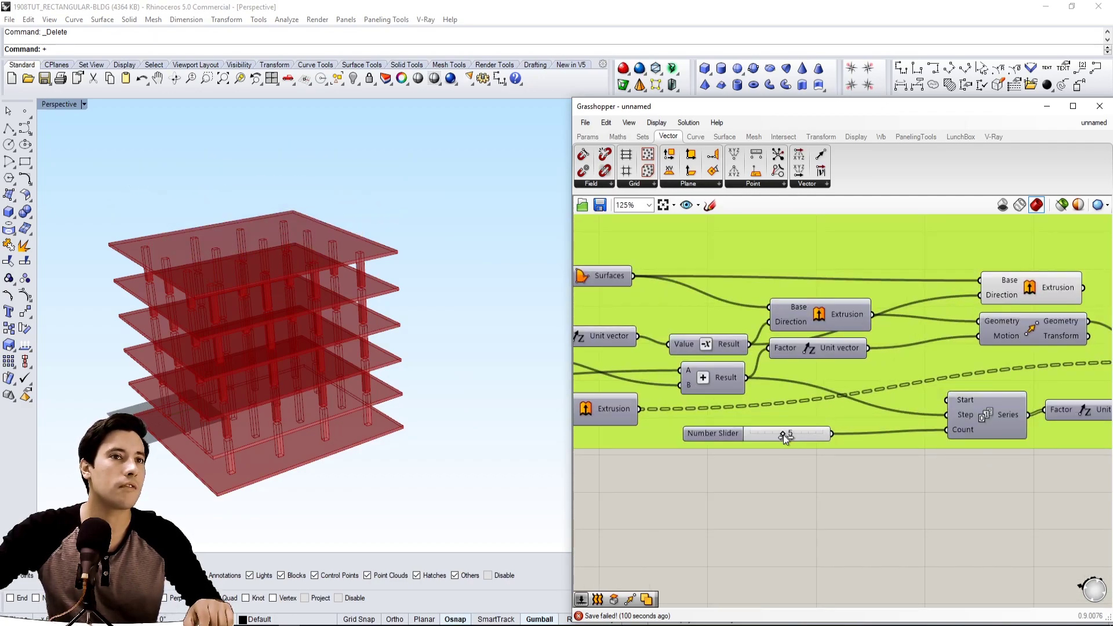
pyautogui.moveTo(784, 435); pyautogui.dragTo(777, 435)
pyautogui.scroll(-4, 797, 498)
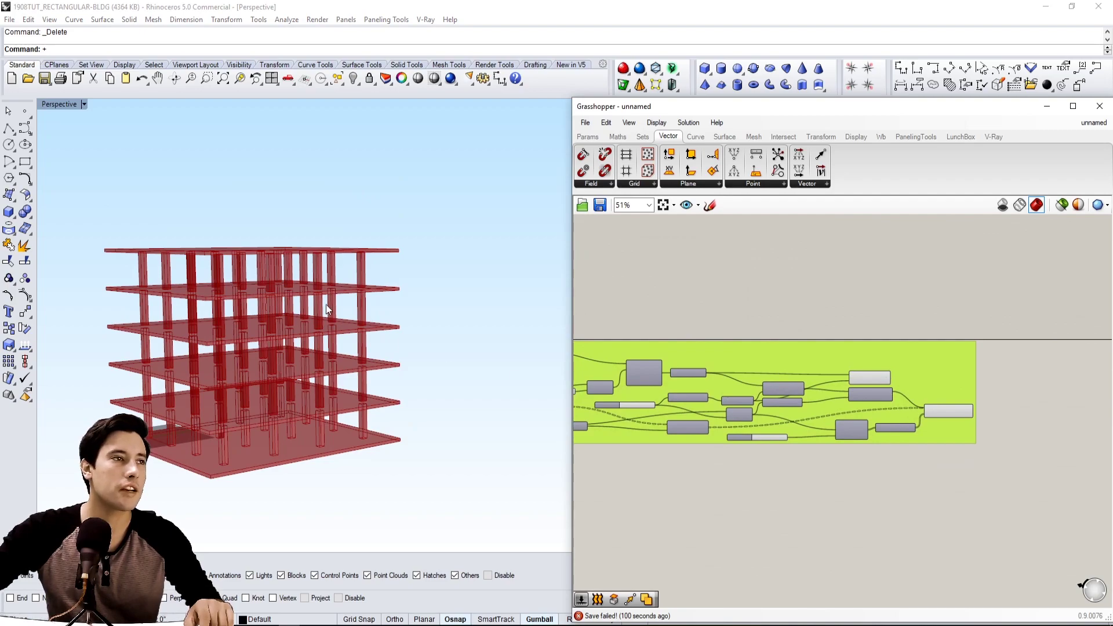
pyautogui.moveTo(207, 319); pyautogui.dragTo(417, 442, button='right')
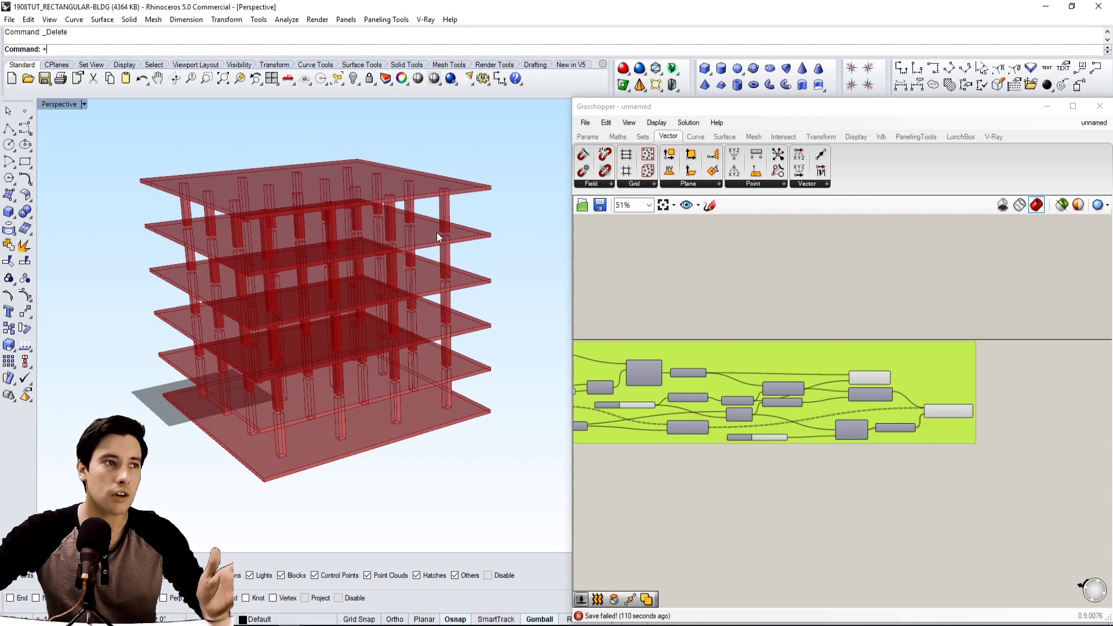
pyautogui.scroll(3, 937, 416)
pyautogui.click(963, 413)
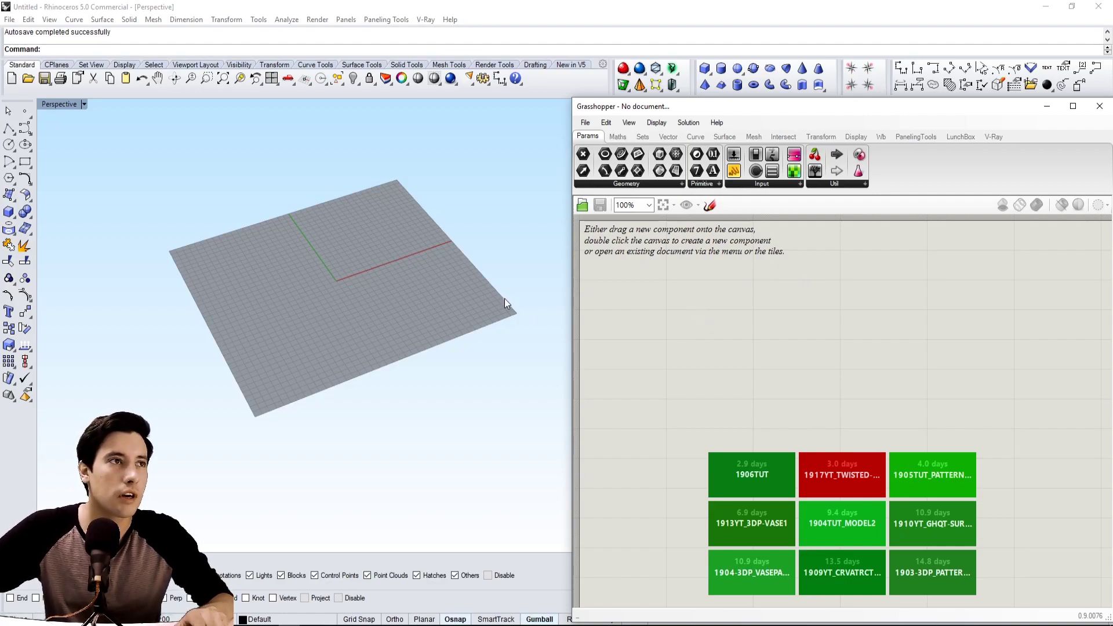
# - Place a Rectangular grid component with Size and Extent inputs on the empty Grasshopper canvas
pyautogui.doubleClick(695, 324)
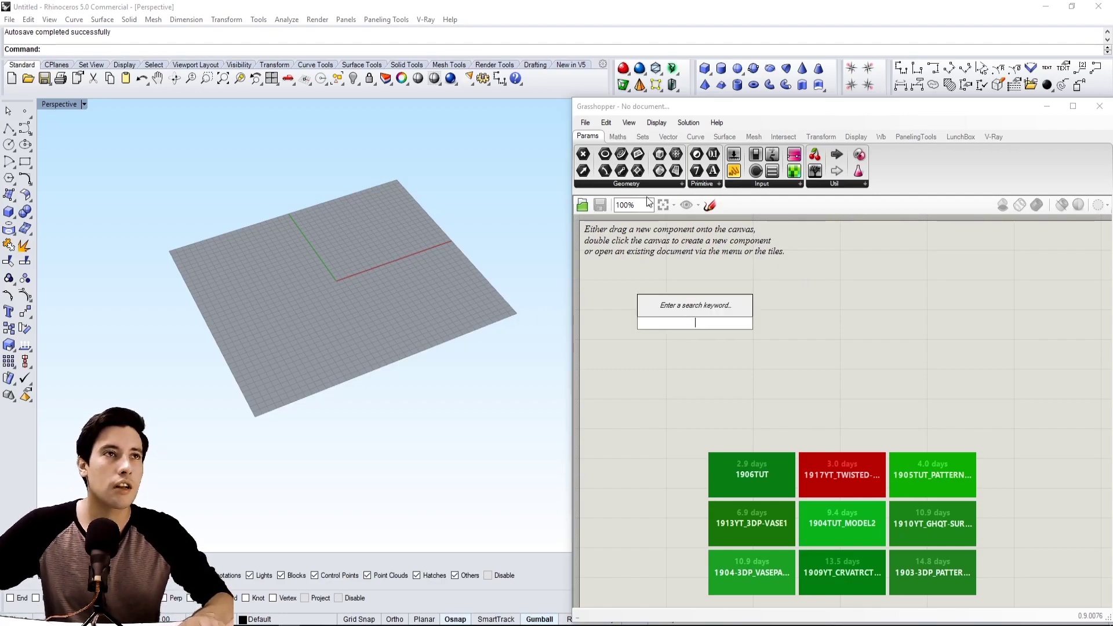
pyautogui.click(618, 137)
pyautogui.click(643, 137)
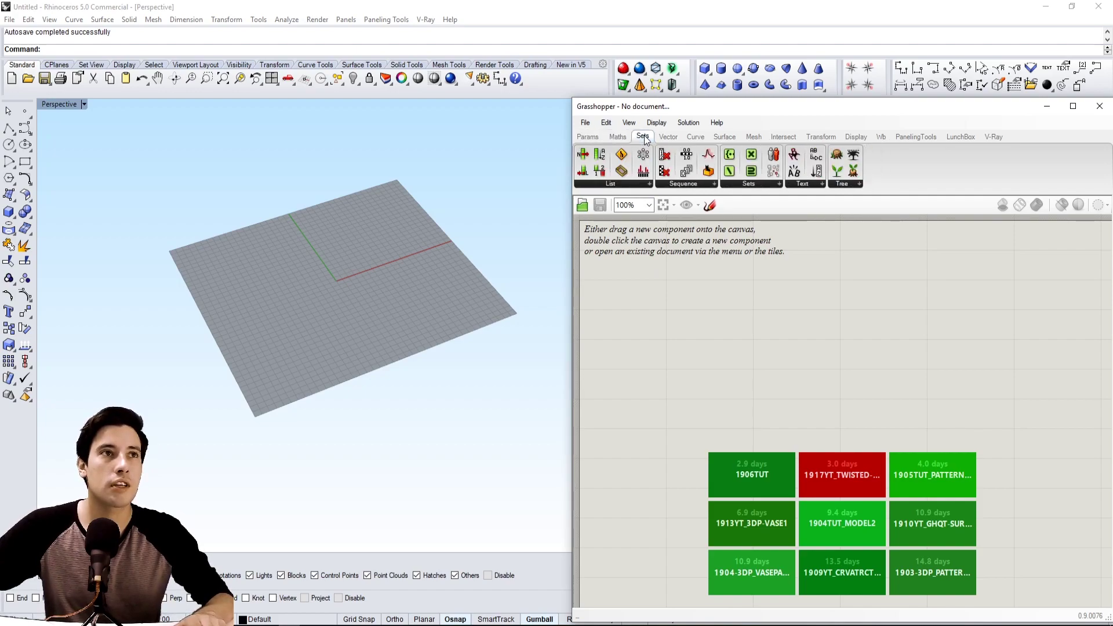
pyautogui.click(670, 138)
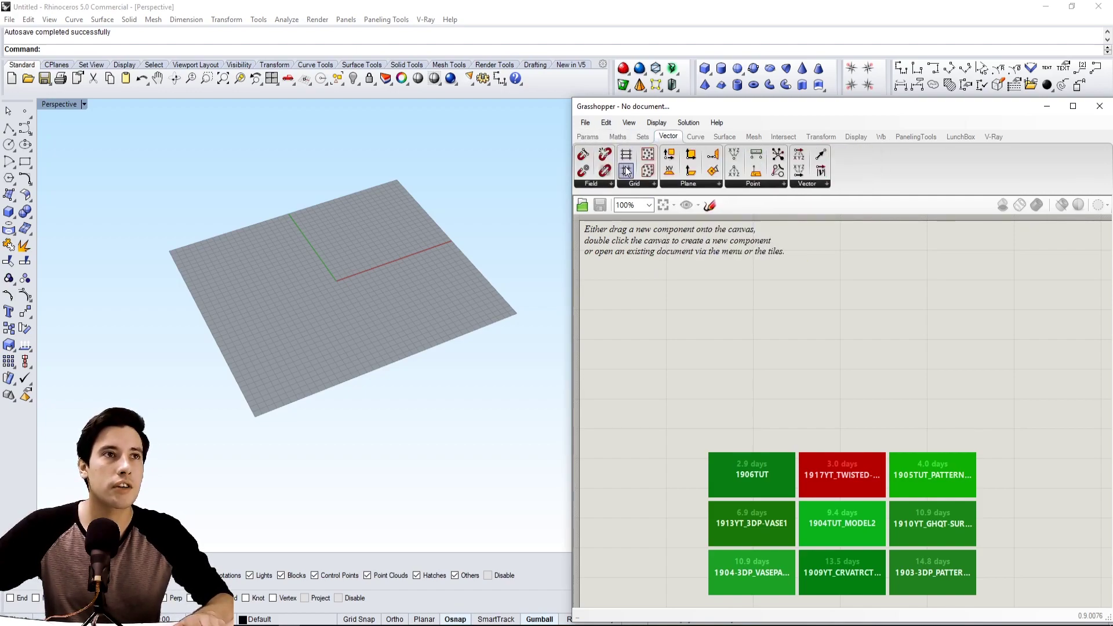
pyautogui.moveTo(627, 171); pyautogui.dragTo(906, 339)
pyautogui.click(824, 322)
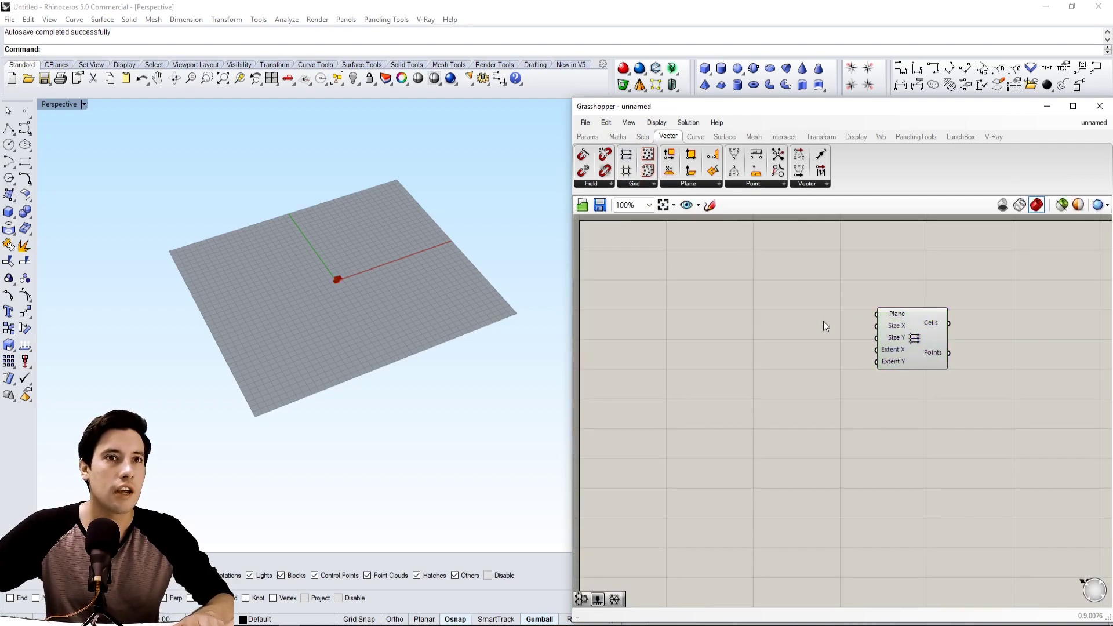
# - Set the Rhino model units to Inches and the distance display to Feet & Inches
pyautogui.doubleClick(774, 327)
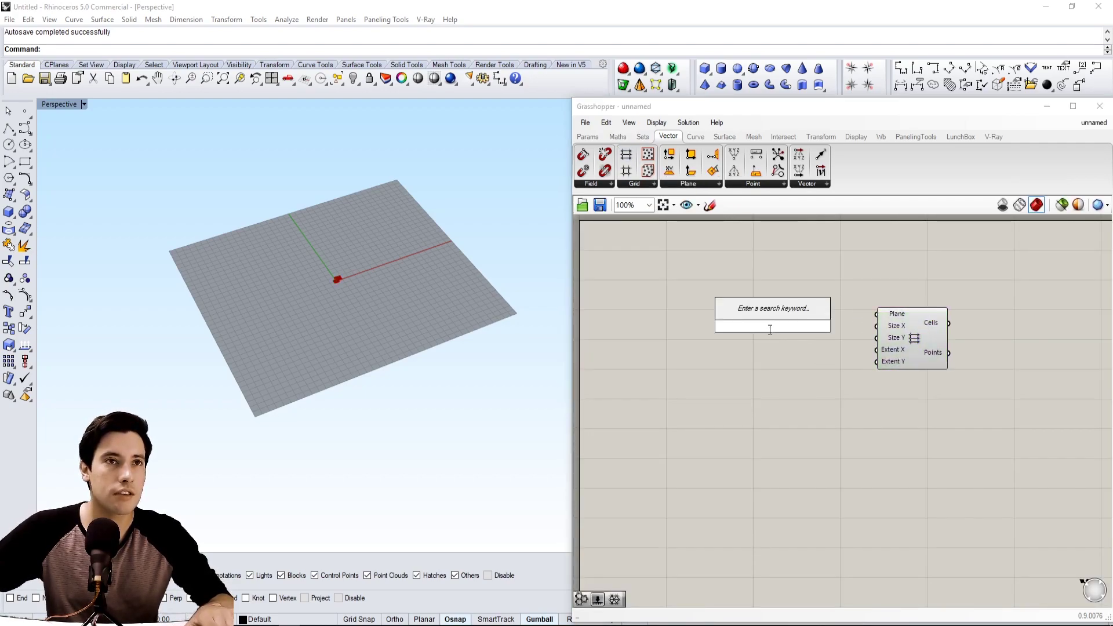
pyautogui.click(693, 328)
pyautogui.click(254, 301)
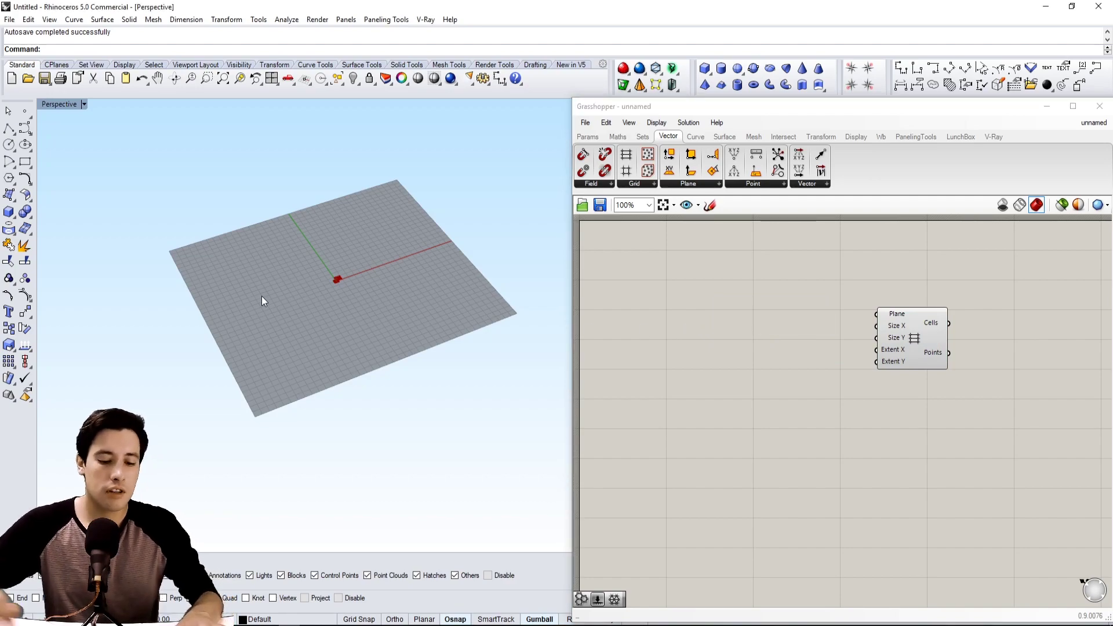
pyautogui.press('Return')
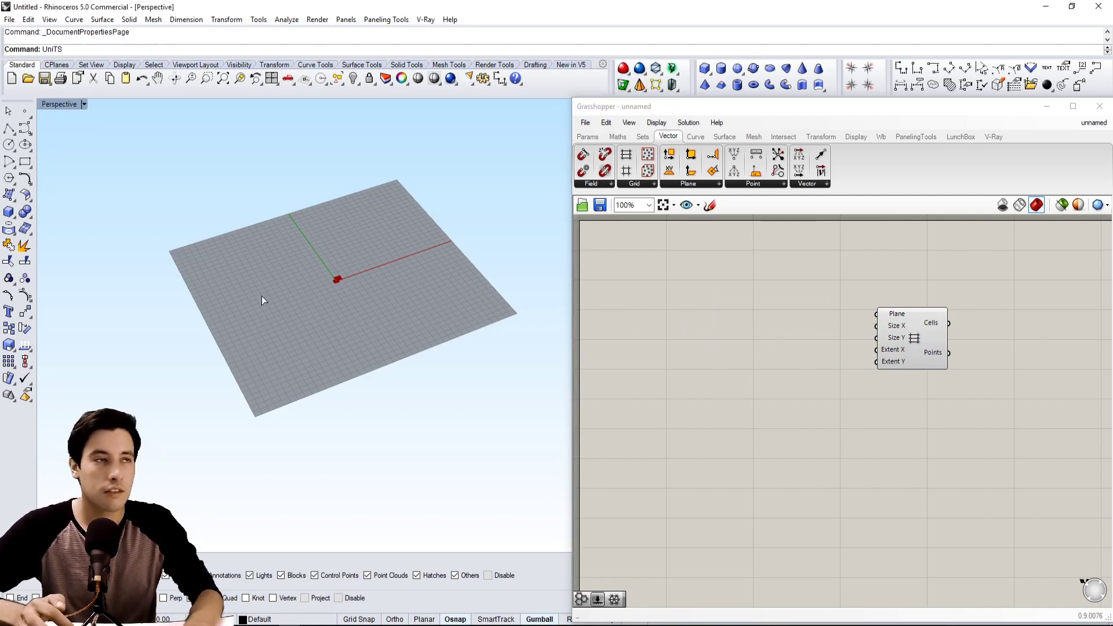
pyautogui.click(367, 218)
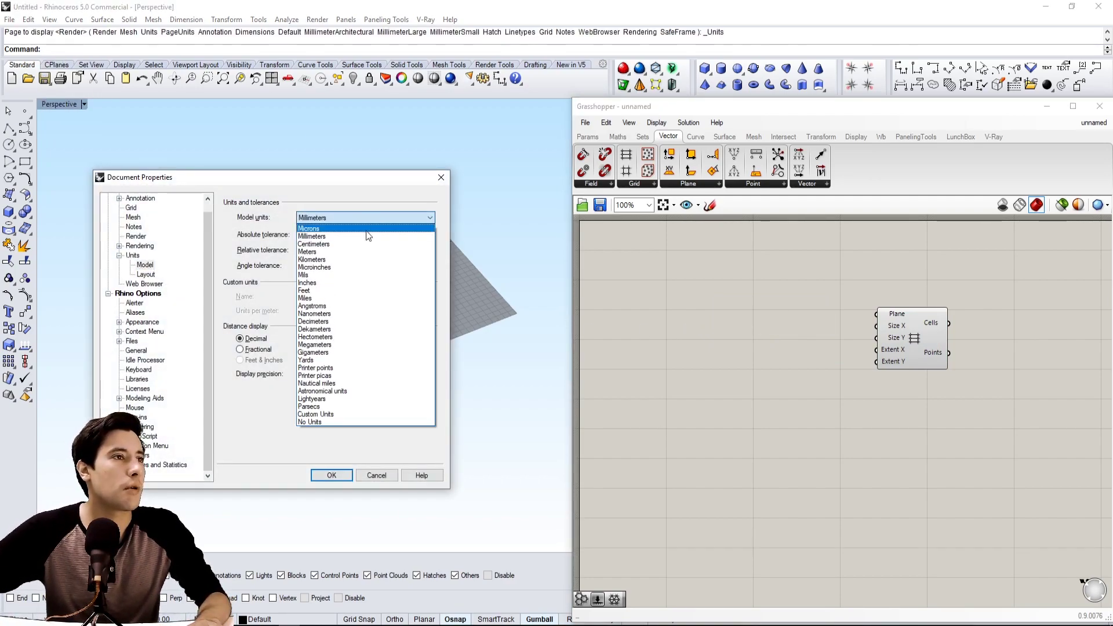
pyautogui.click(357, 284)
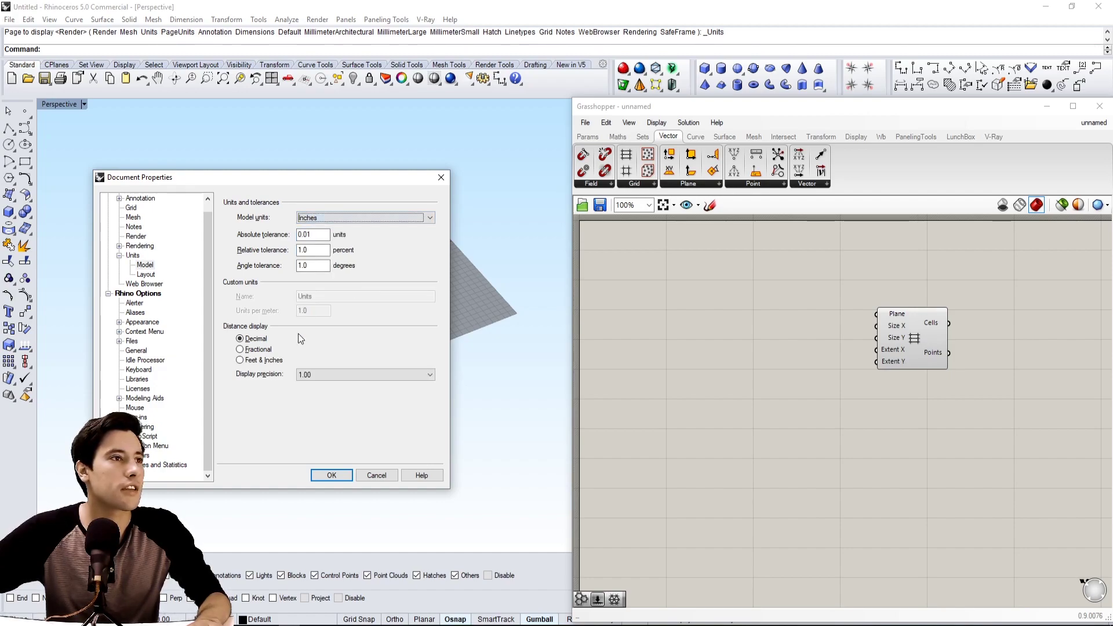
pyautogui.click(268, 360)
pyautogui.click(331, 475)
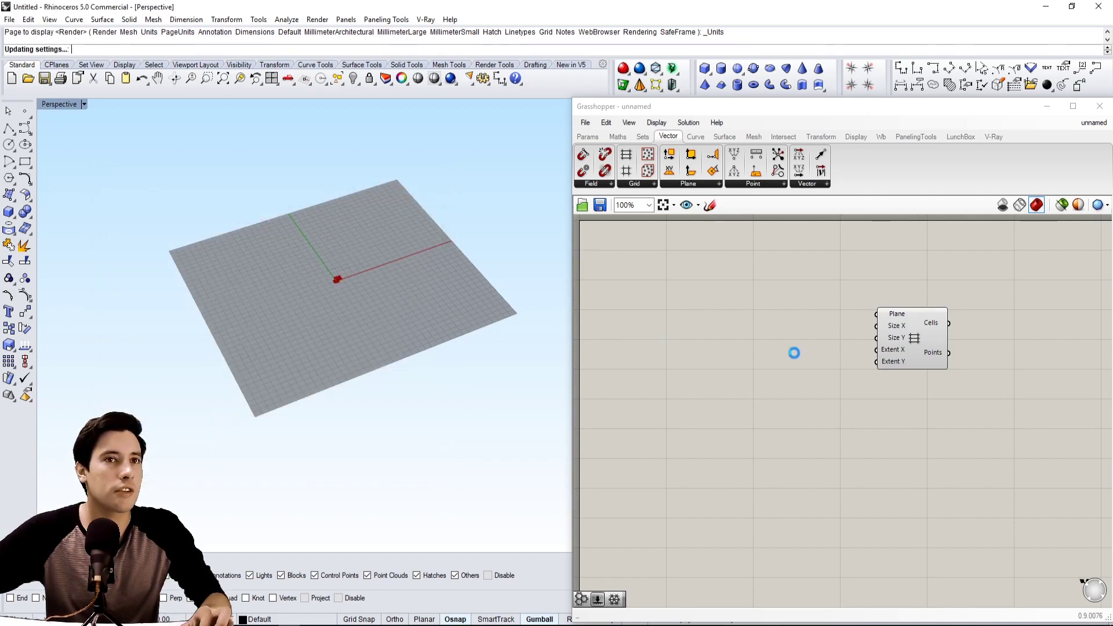
# - Add a number slider with the value 20 and place it well before the grid component
pyautogui.doubleClick(729, 342)
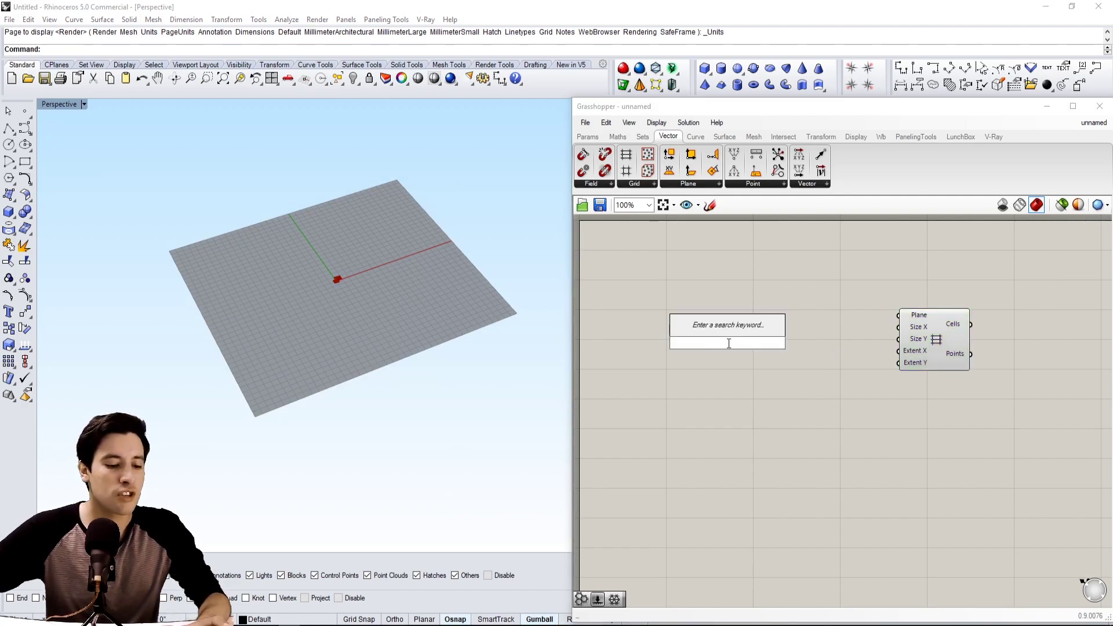
pyautogui.write('20')
pyautogui.press('Return')
pyautogui.moveTo(712, 340); pyautogui.dragTo(672, 310)
# - Add a Multiplication component between the slider and the grid, and connect the 20 slider to its A input
pyautogui.doubleClick(766, 338)
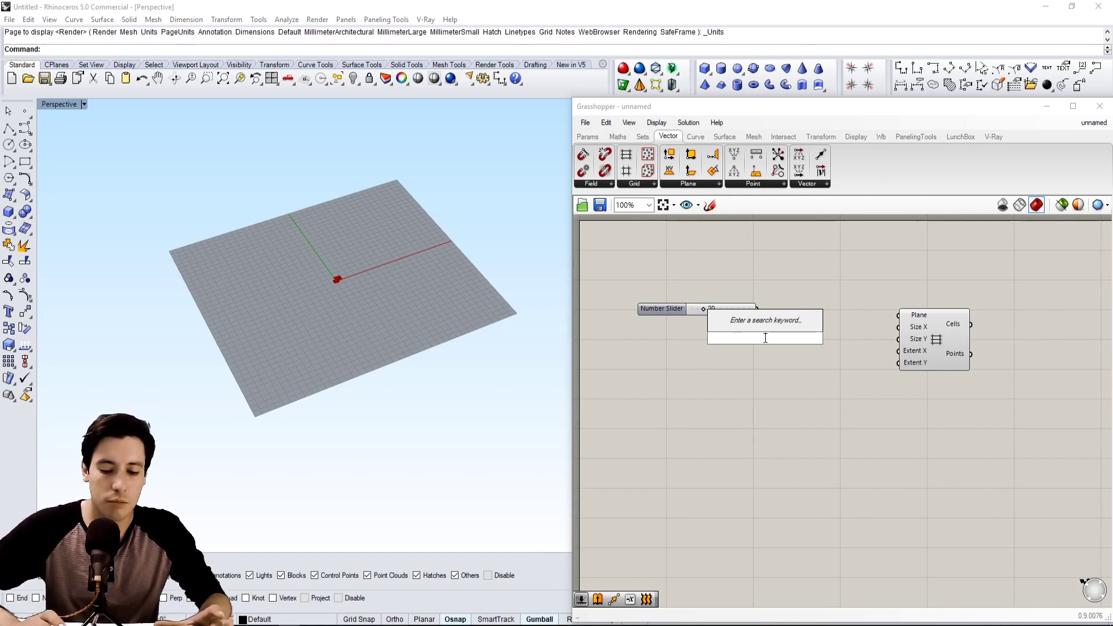
pyautogui.write('x')
pyautogui.press('Return')
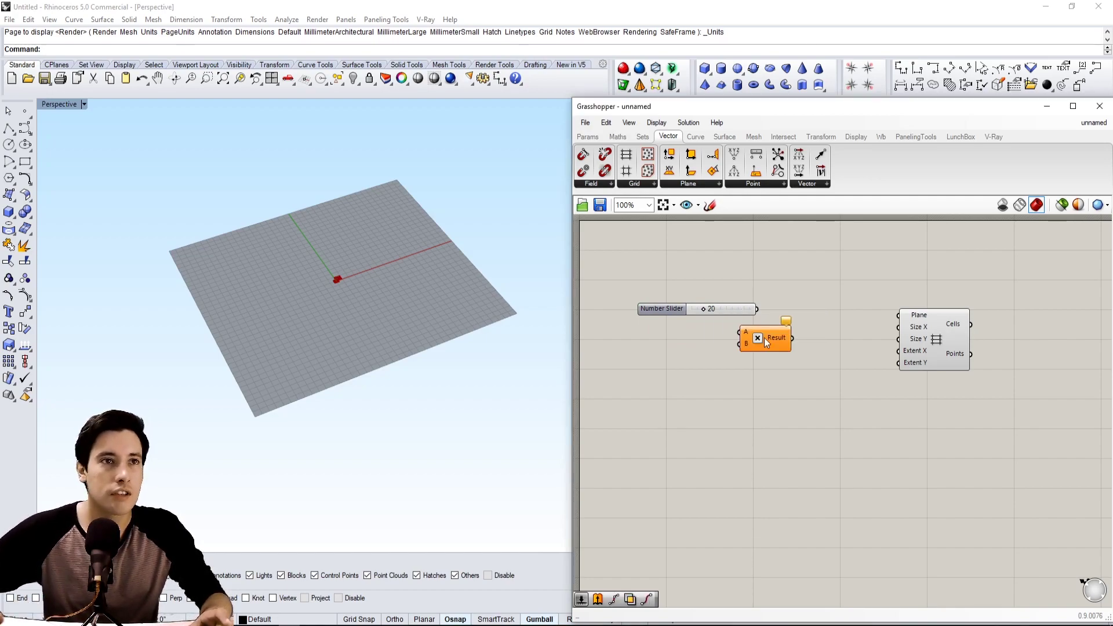
pyautogui.moveTo(758, 340)
pyautogui.mouseDown()
pyautogui.moveTo(777, 341)
pyautogui.moveTo(759, 332)
pyautogui.mouseUp()
pyautogui.moveTo(777, 346); pyautogui.dragTo(792, 341)
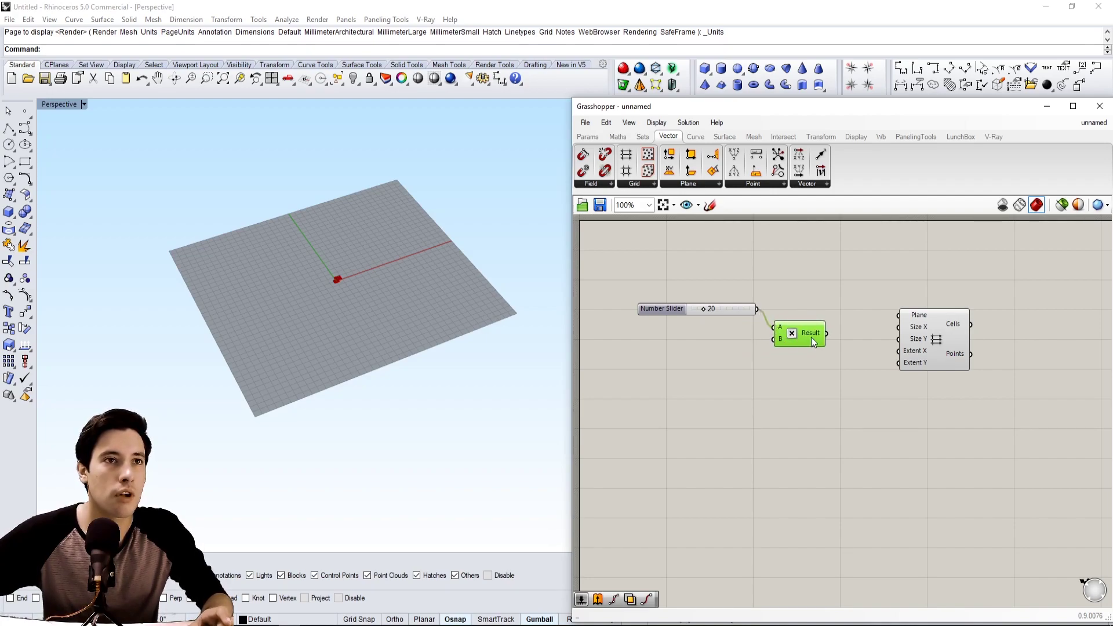
# - Connect the multiplication Result to the grid's Size X and Size Y inputs
pyautogui.moveTo(826, 334); pyautogui.dragTo(900, 328)
pyautogui.moveTo(826, 336); pyautogui.dragTo(900, 340)
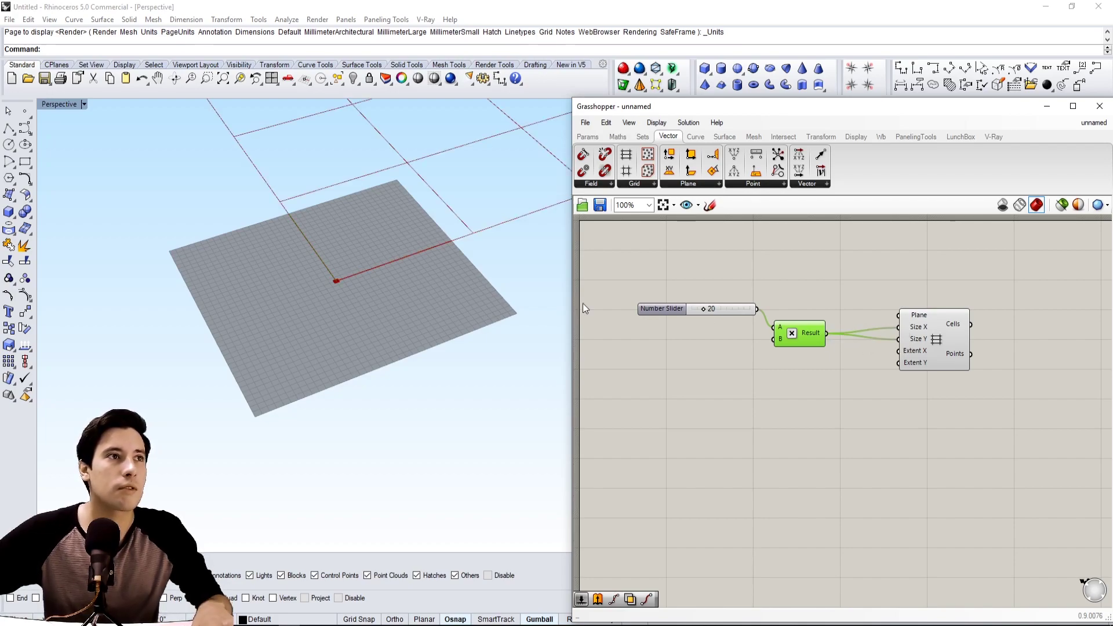
pyautogui.scroll(-10, 484, 306)
pyautogui.keyDown('shift'); pyautogui.moveTo(484, 306); pyautogui.dragTo(319, 356, button='right'); pyautogui.keyUp('shift')
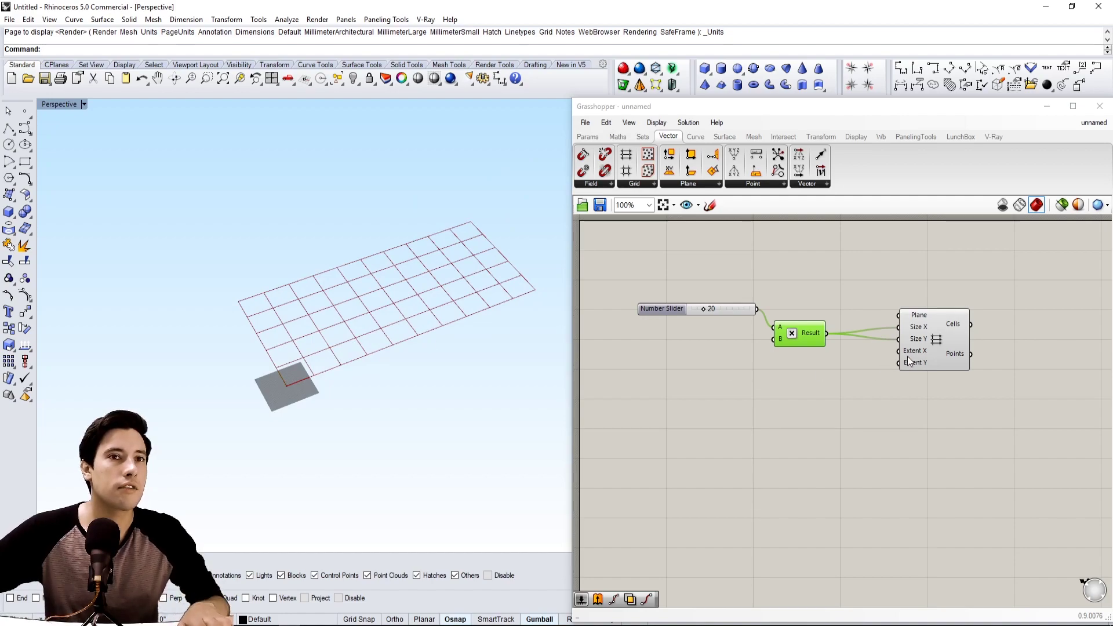
# - Add a number slider with the value 10 and connect it to the grid's Extent X and Extent Y inputs
pyautogui.scroll(1, 922, 355)
pyautogui.moveTo(925, 367)
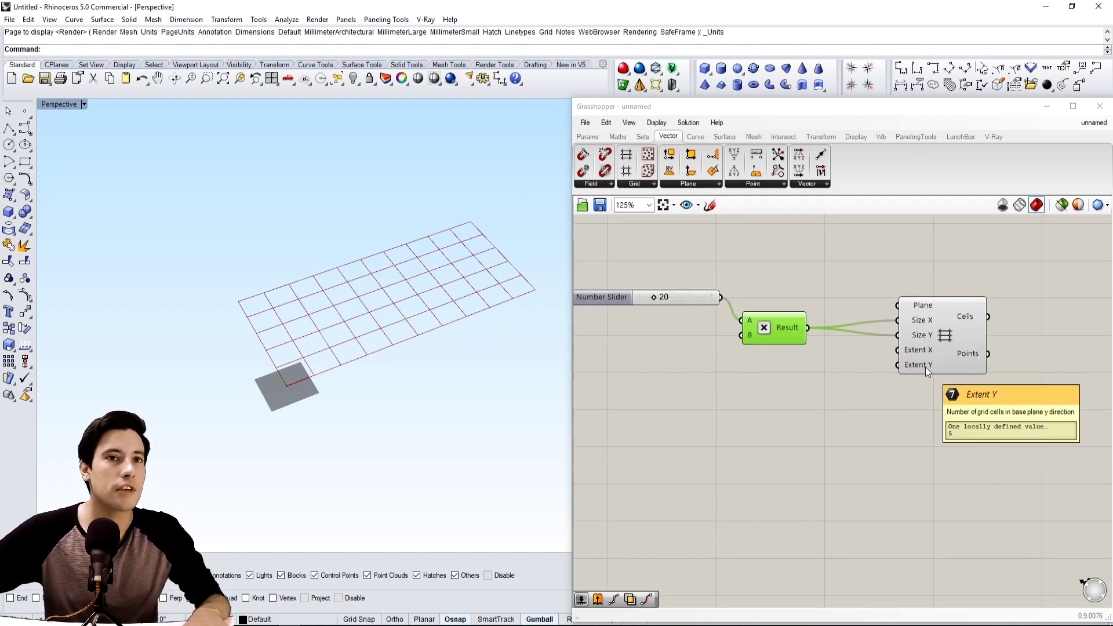
pyautogui.click(823, 367)
pyautogui.moveTo(787, 332); pyautogui.dragTo(837, 328)
pyautogui.click(743, 412)
pyautogui.moveTo(691, 402); pyautogui.dragTo(774, 377, button='right')
pyautogui.doubleClick(774, 377)
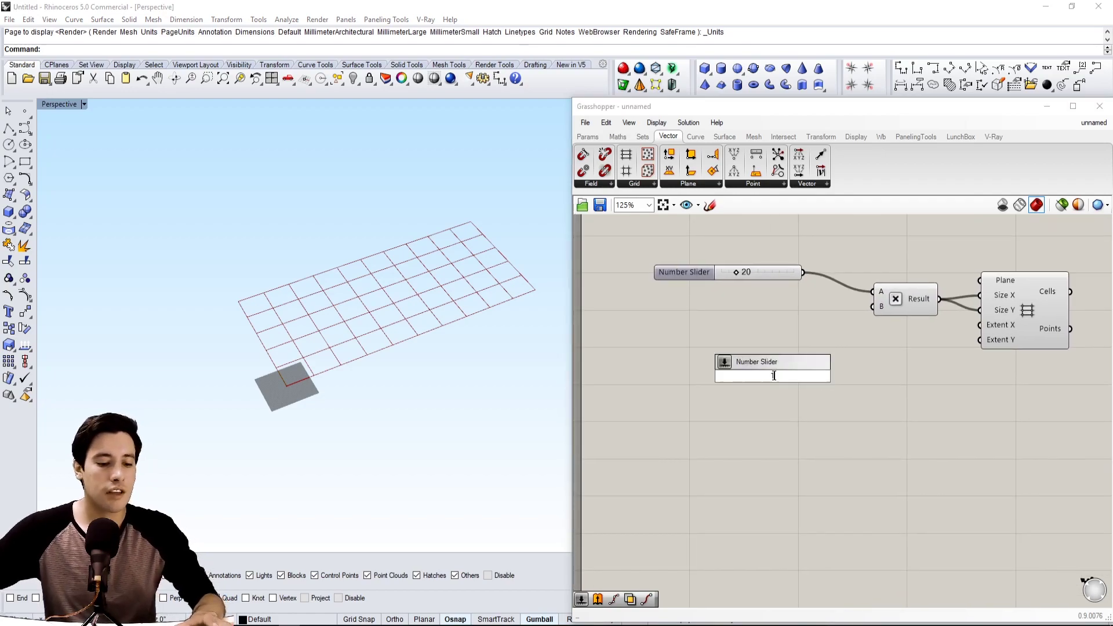
pyautogui.write('10')
pyautogui.press('Return')
pyautogui.moveTo(848, 376); pyautogui.dragTo(980, 326)
pyautogui.moveTo(848, 378); pyautogui.dragTo(980, 339)
# - Arrange the extent slider beneath the Multiplication component and line up the spacing slider with the A input
pyautogui.moveTo(743, 376); pyautogui.dragTo(837, 326)
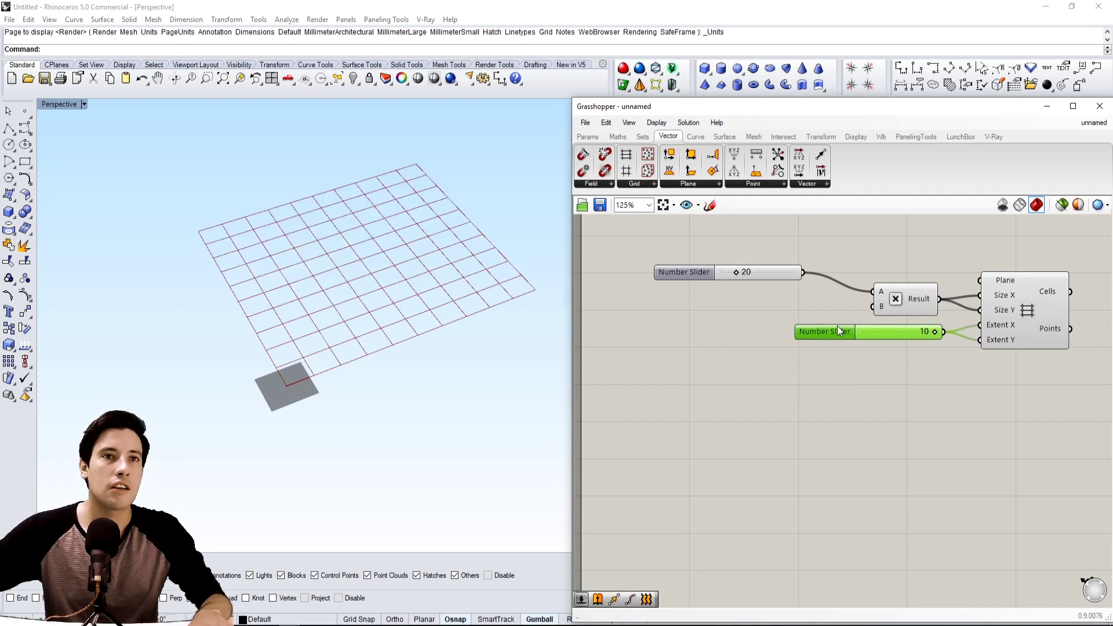
pyautogui.moveTo(910, 292); pyautogui.dragTo(913, 284)
pyautogui.click(728, 262)
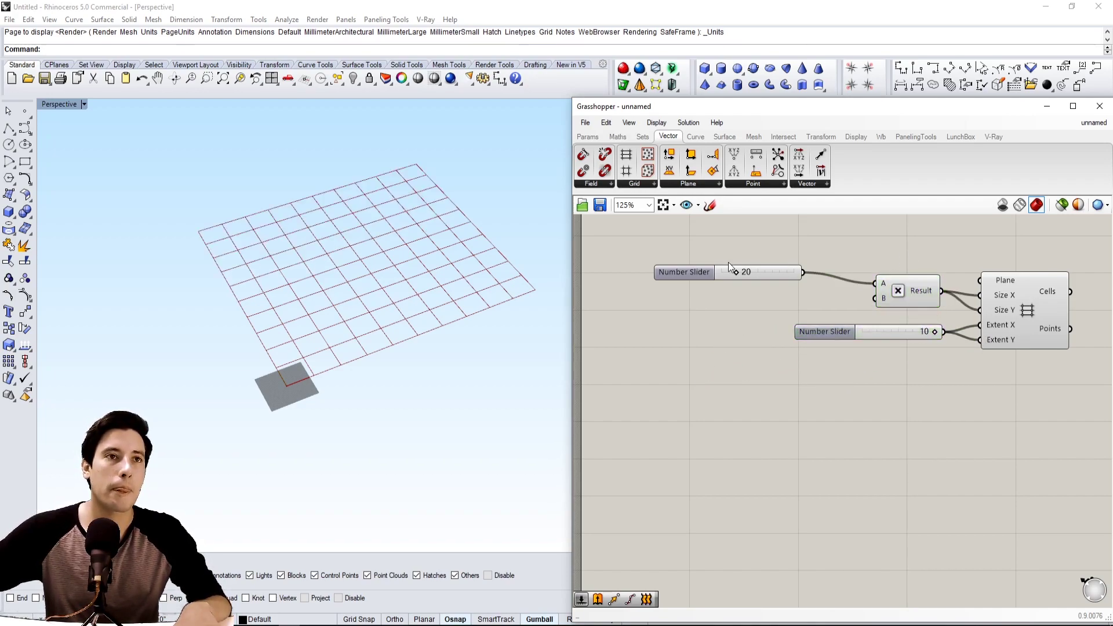
pyautogui.moveTo(684, 267); pyautogui.dragTo(717, 280)
pyautogui.click(897, 258)
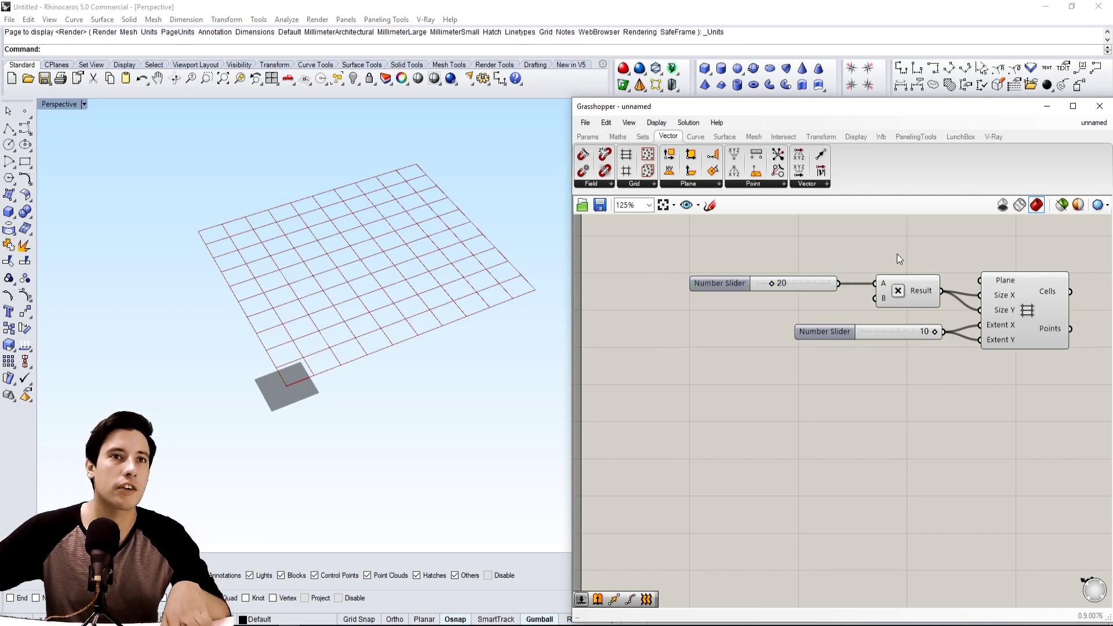
# - Duplicate the spacing slider with its Multiplication component and feed the grid's Size Y from the second pair
pyautogui.moveTo(803, 290); pyautogui.dragTo(803, 290)
pyautogui.moveTo(920, 295)
pyautogui.mouseDown()
pyautogui.moveTo(920, 254)
pyautogui.moveTo(922, 290)
pyautogui.mouseUp()
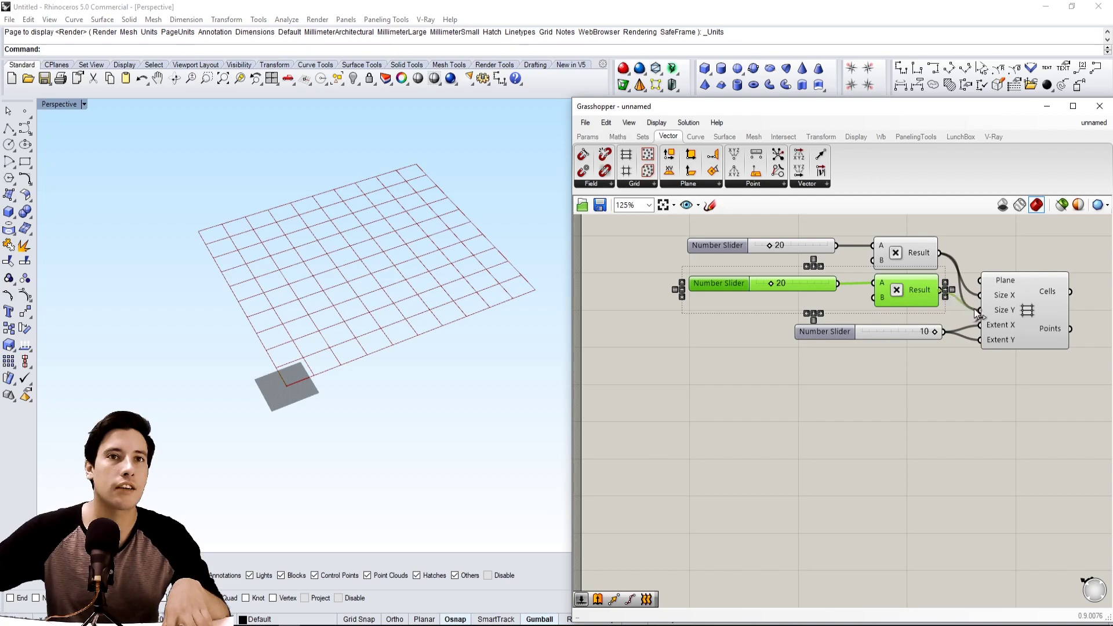
# - Try the Size Y spacing slider at 37, and reset it to 20
pyautogui.moveTo(770, 283); pyautogui.dragTo(782, 284)
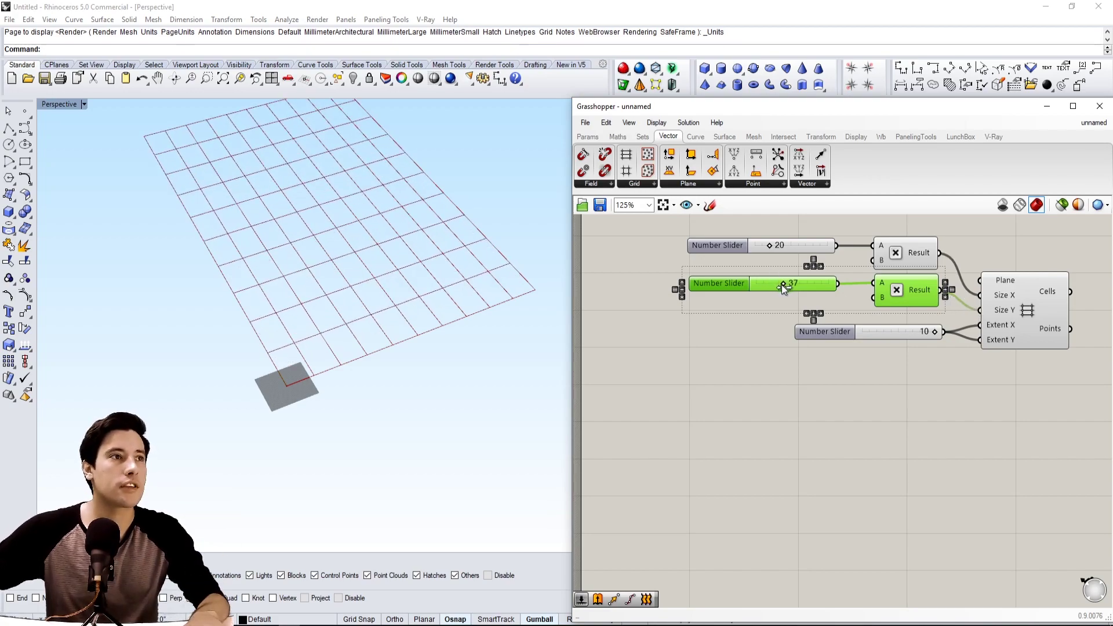
pyautogui.doubleClick(792, 286)
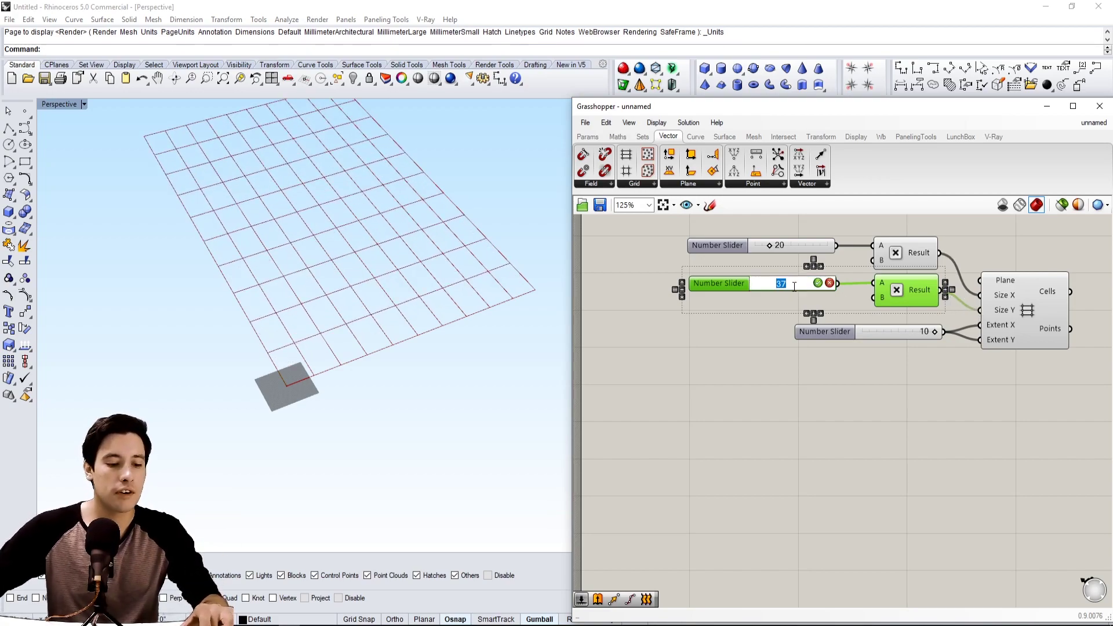
pyautogui.write('20')
pyautogui.press('Return')
# - Add a Circle component and feed the grid's Points output into its Plane input
pyautogui.click(832, 399)
pyautogui.moveTo(841, 427); pyautogui.dragTo(737, 483, button='right')
pyautogui.moveTo(922, 364); pyautogui.dragTo(932, 364)
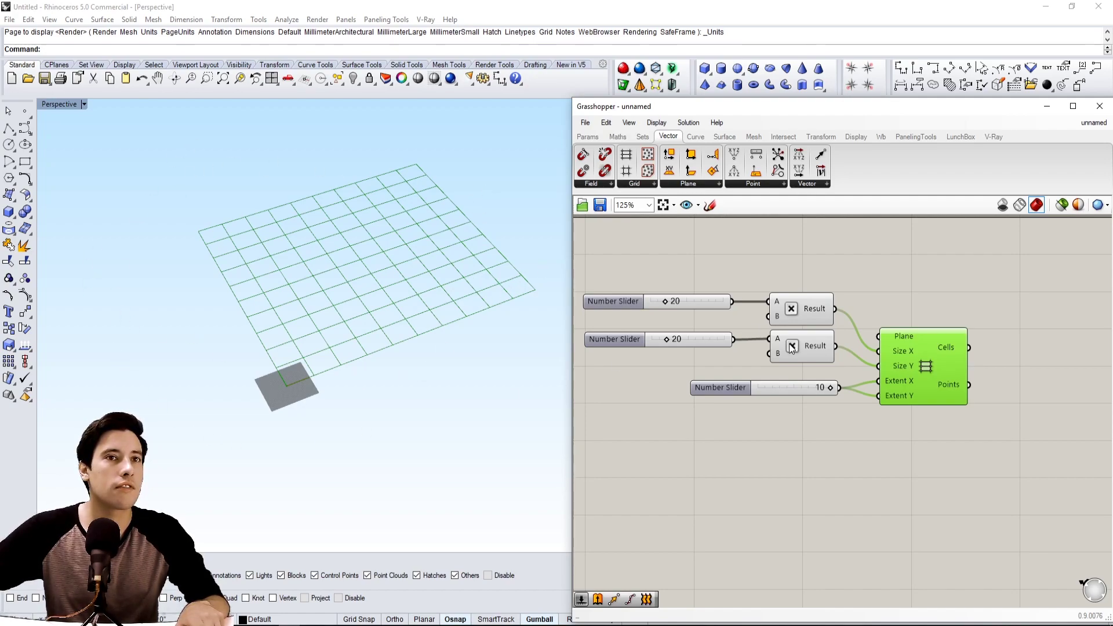
pyautogui.moveTo(980, 350); pyautogui.dragTo(886, 336, button='right')
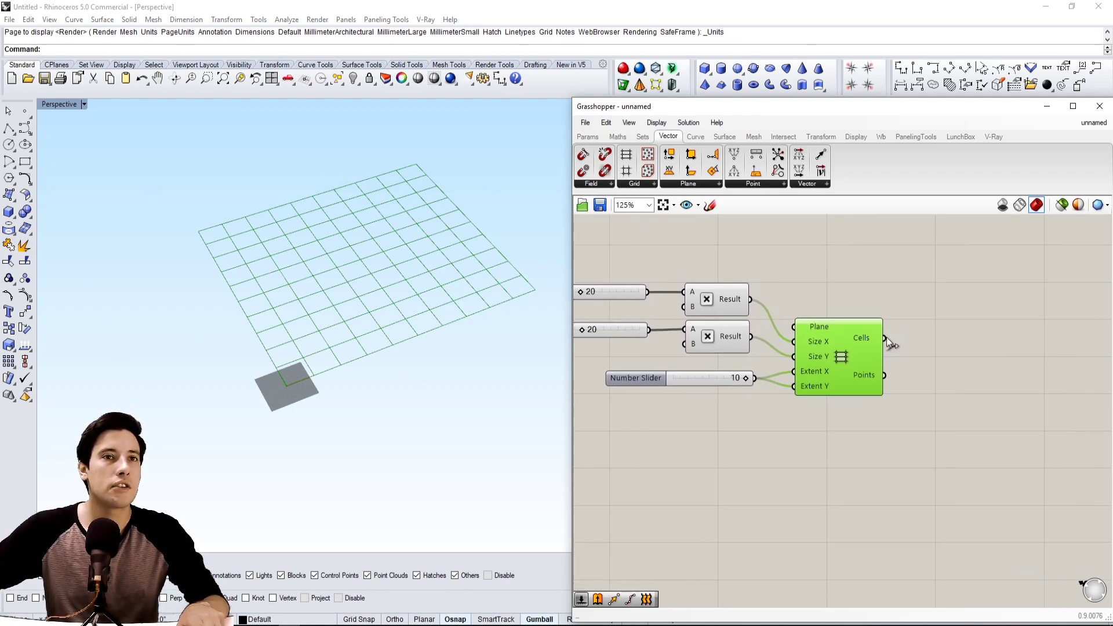
pyautogui.doubleClick(953, 354)
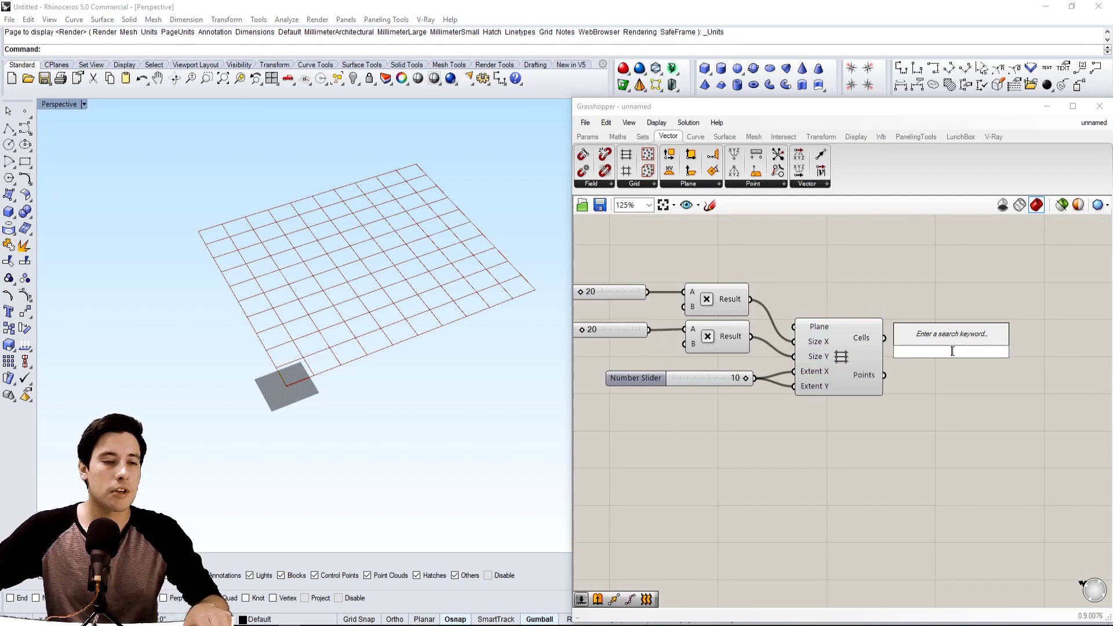
pyautogui.write('CIR')
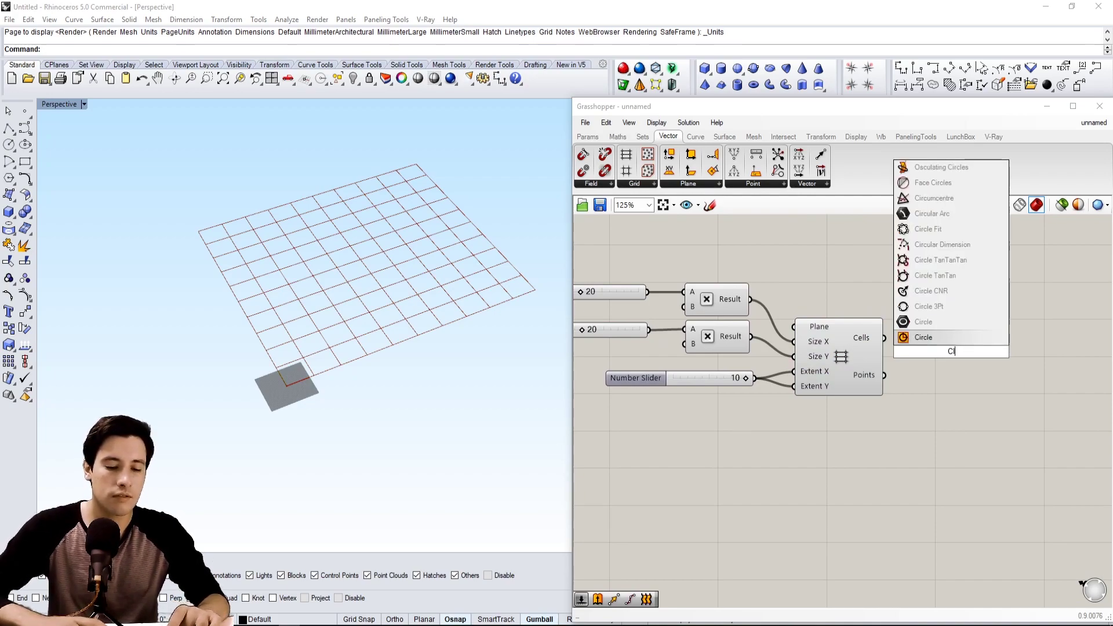
pyautogui.click(928, 337)
pyautogui.moveTo(929, 334); pyautogui.dragTo(970, 378)
pyautogui.moveTo(891, 374); pyautogui.dragTo(998, 419)
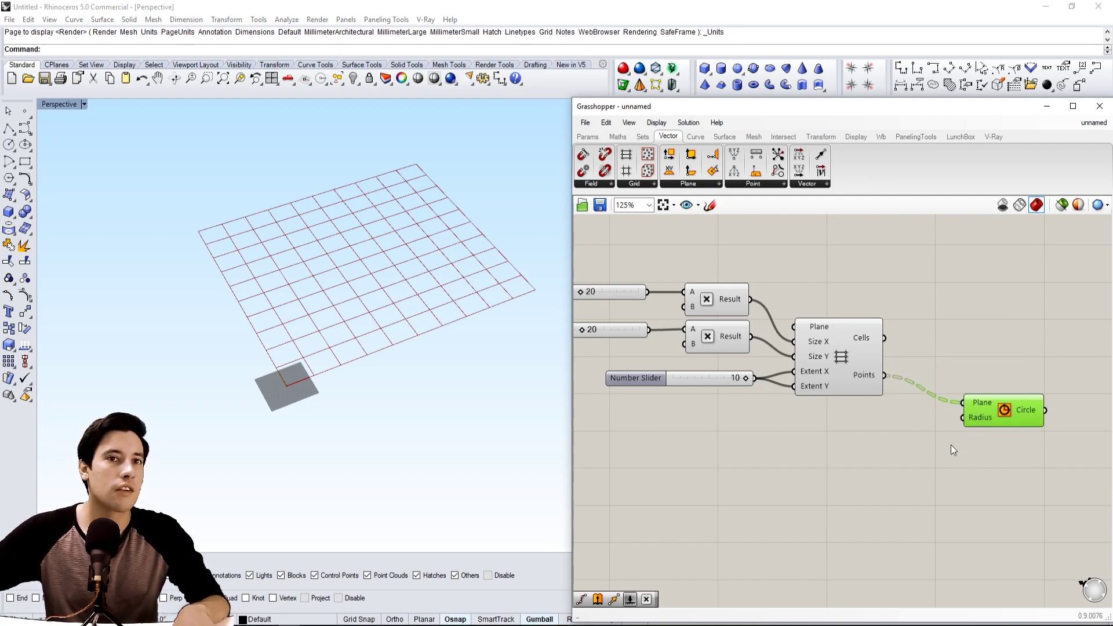
pyautogui.click(928, 444)
# - Add a number slider with the value 12, place it beneath the grid component and connect it to the Circle's Radius input
pyautogui.doubleClick(850, 440)
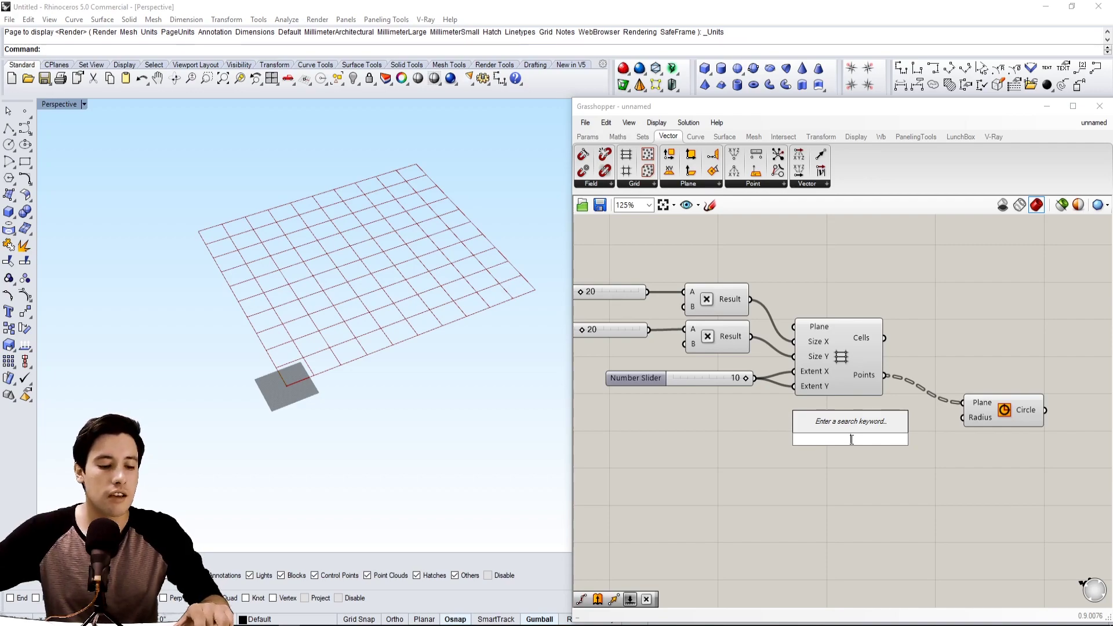
pyautogui.write('12')
pyautogui.click(840, 427)
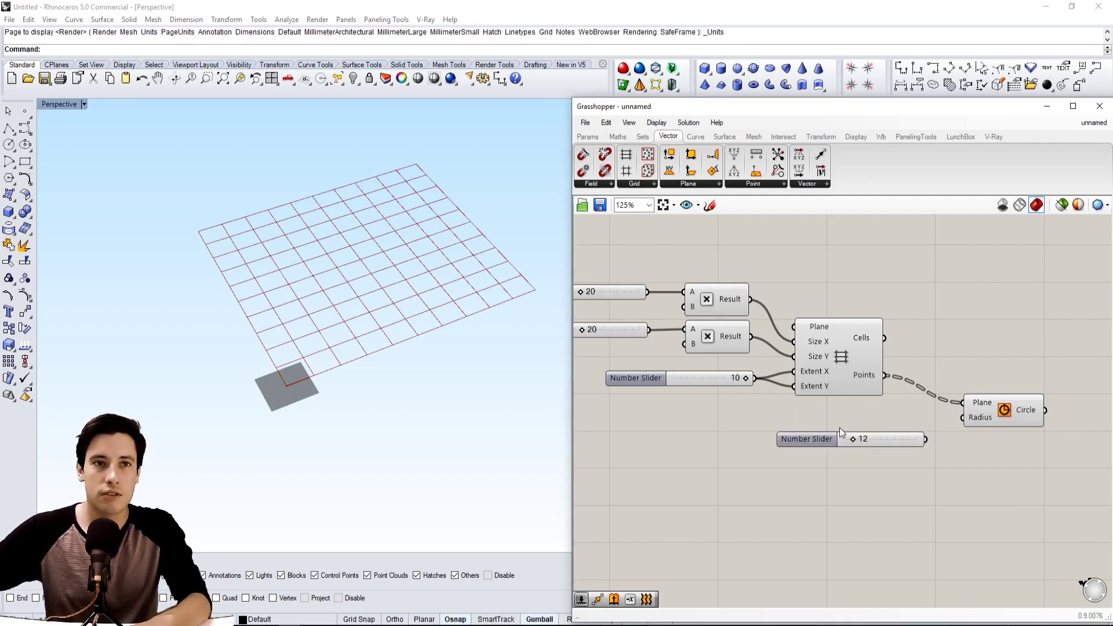
pyautogui.moveTo(816, 439); pyautogui.dragTo(776, 420)
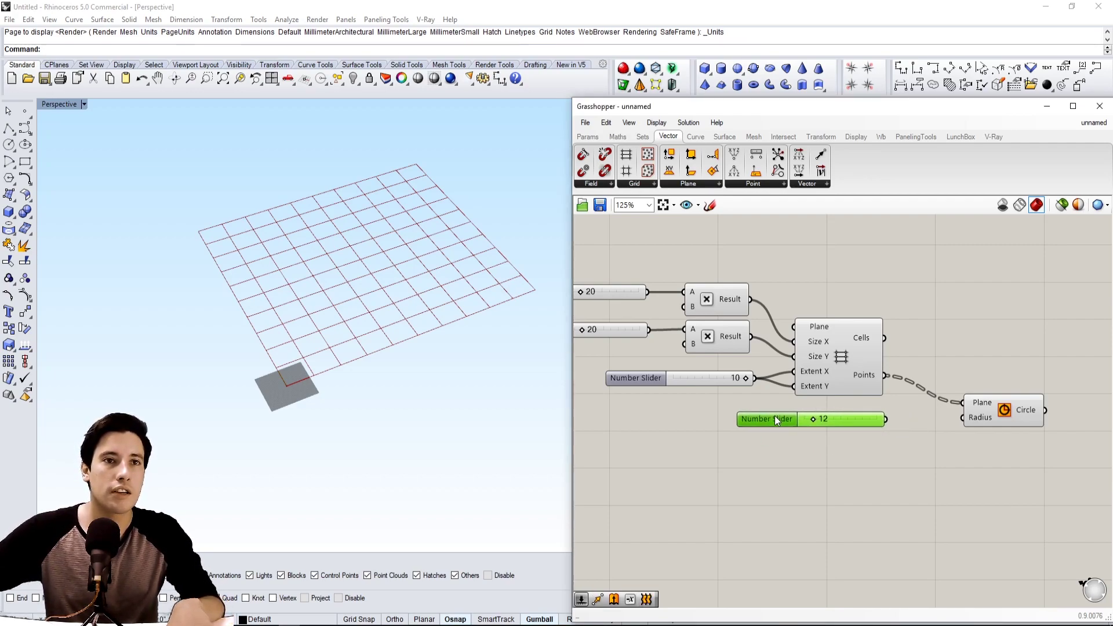
pyautogui.moveTo(886, 419); pyautogui.dragTo(975, 419)
pyautogui.scroll(5, 427, 363)
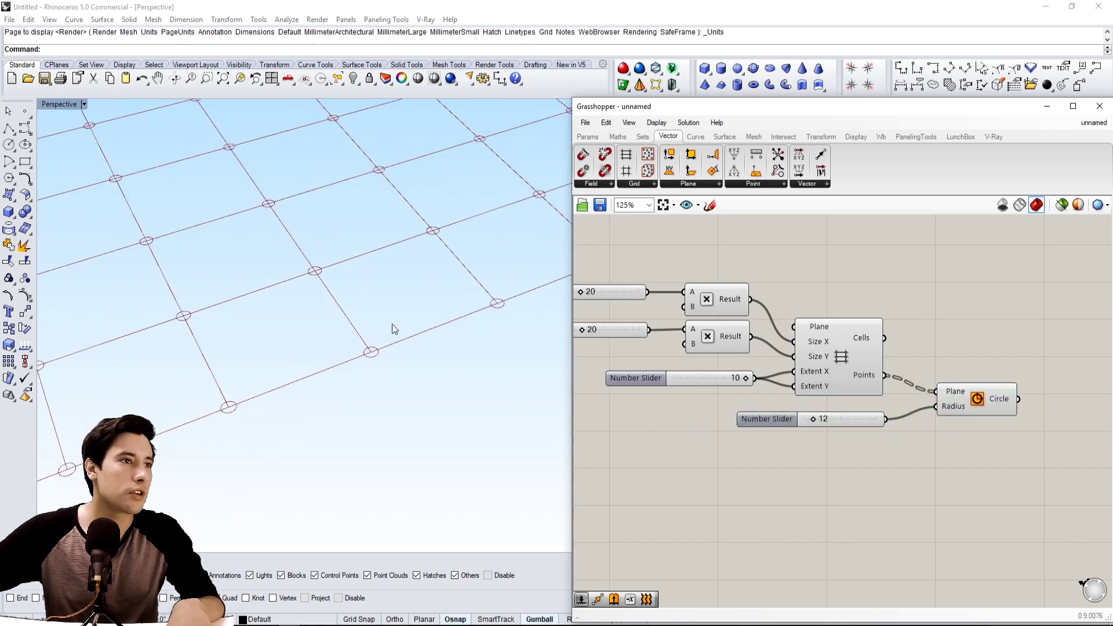
pyautogui.scroll(-5, 339, 378)
pyautogui.scroll(5, 345, 347)
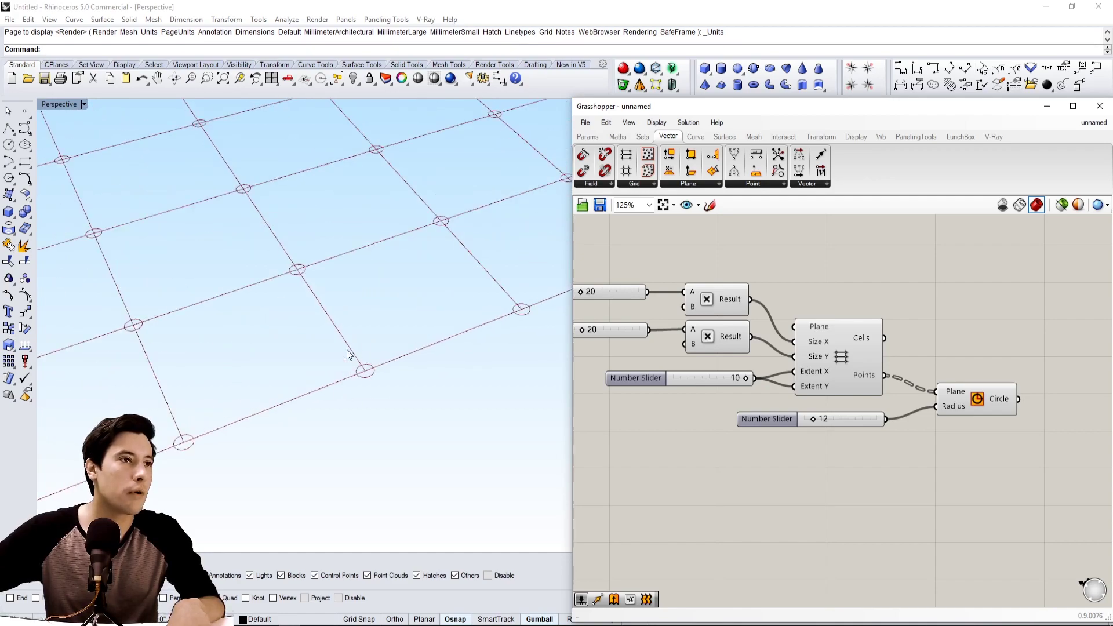
pyautogui.moveTo(970, 402); pyautogui.dragTo(958, 407)
pyautogui.moveTo(958, 407); pyautogui.dragTo(608, 378, button='right')
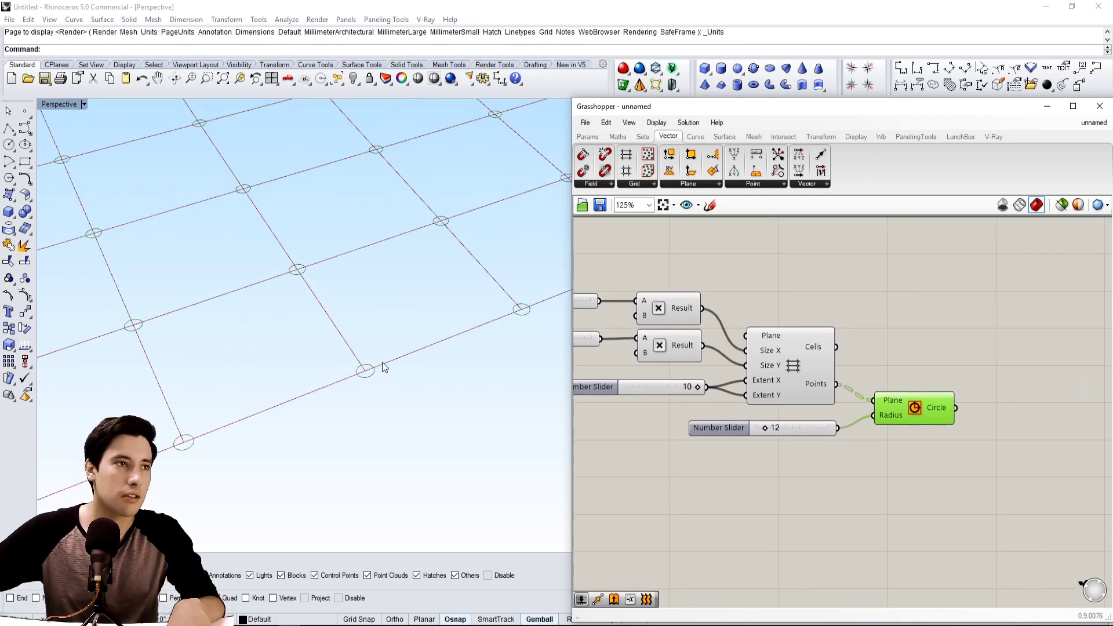
pyautogui.moveTo(980, 436); pyautogui.dragTo(853, 463, button='right')
pyautogui.doubleClick(873, 441)
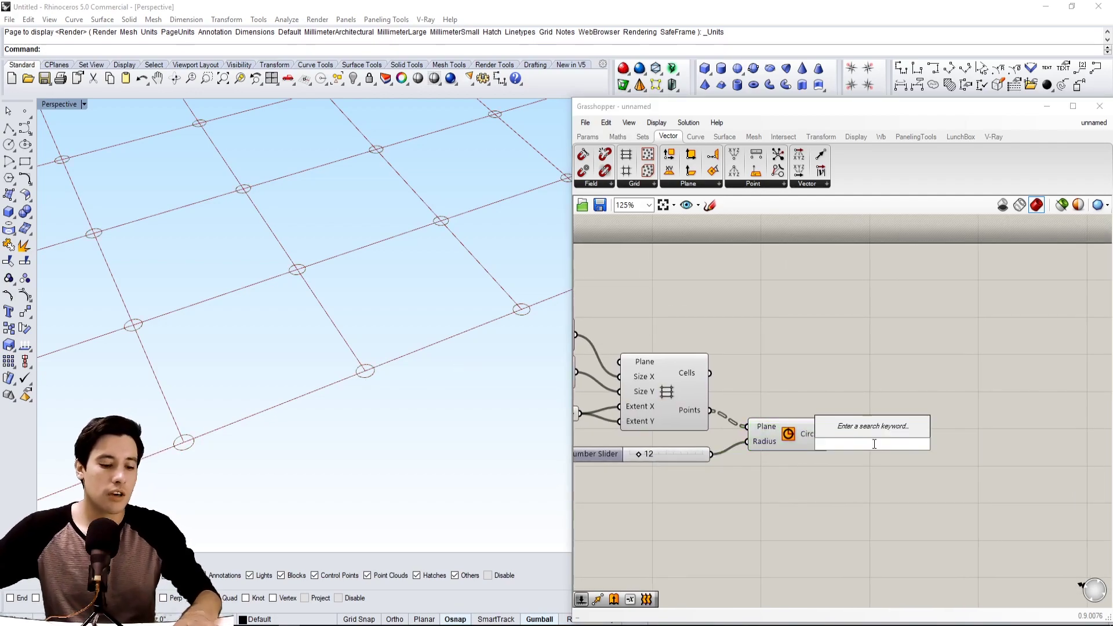
pyautogui.write('REC')
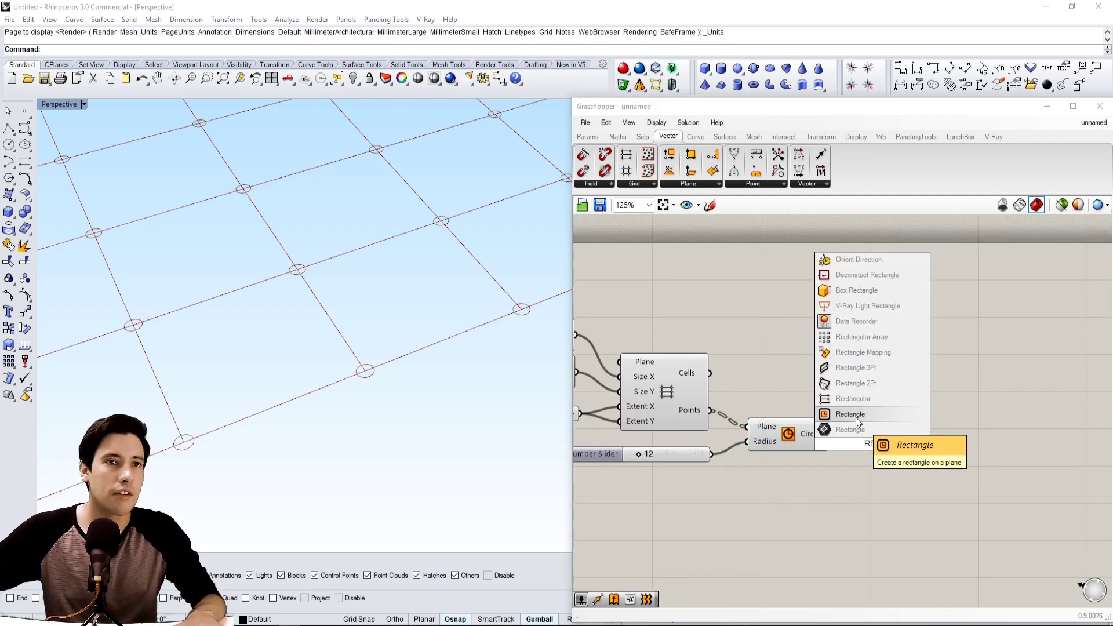
pyautogui.click(856, 430)
pyautogui.moveTo(831, 435); pyautogui.dragTo(878, 432)
pyautogui.press('Delete')
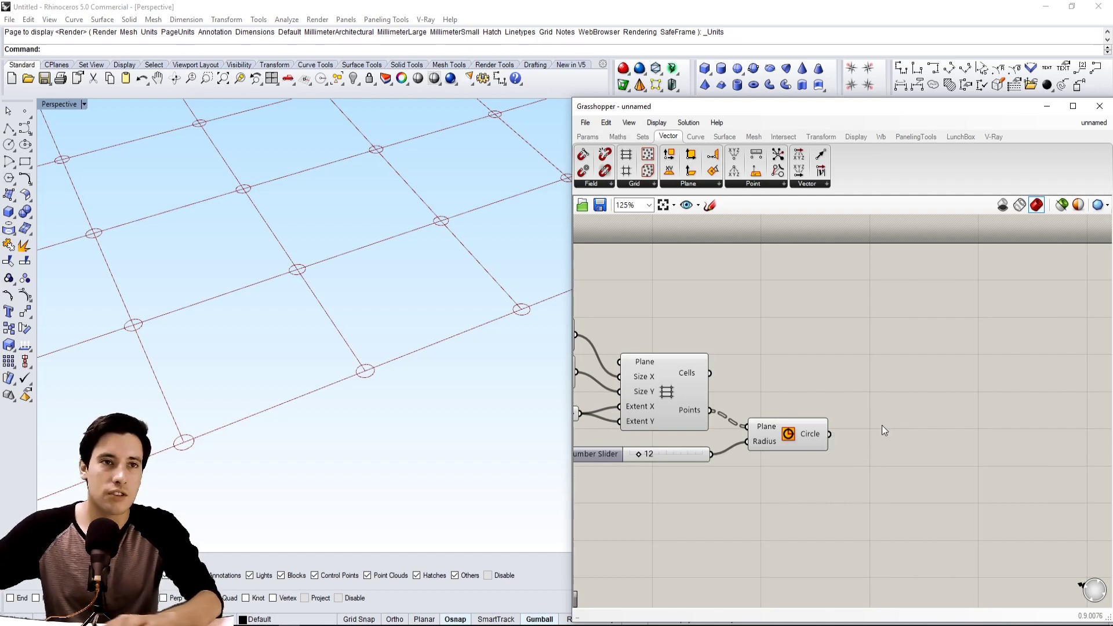
# - Try feeding the Circle output into the Plane input of a Rectangle component, and delete that component
pyautogui.doubleClick(882, 426)
pyautogui.write('REC')
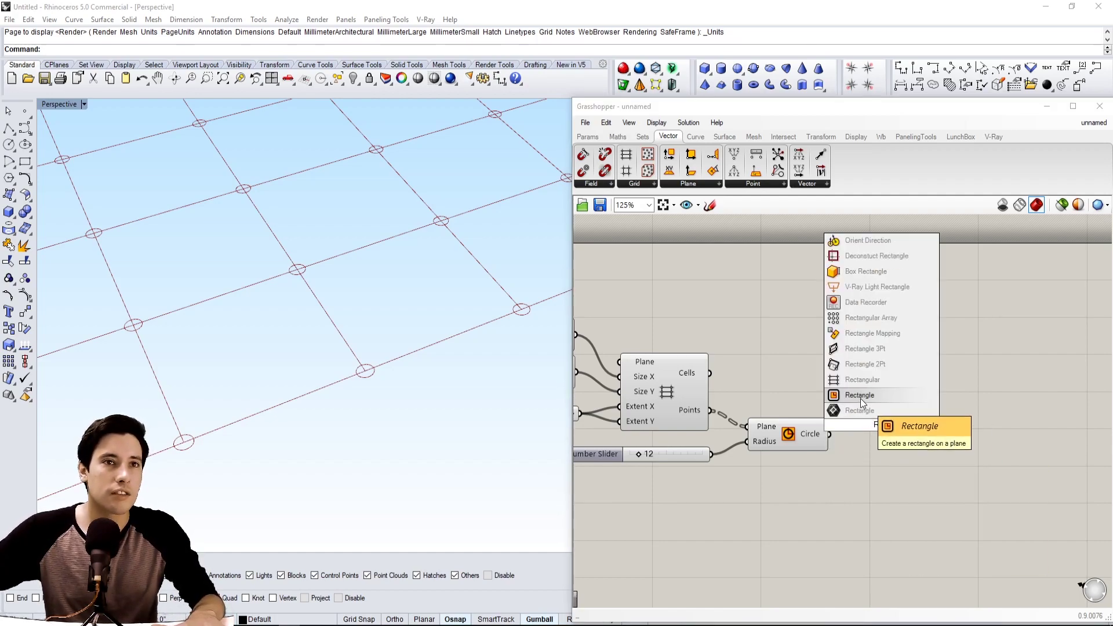
pyautogui.click(863, 399)
pyautogui.moveTo(831, 435)
pyautogui.mouseDown()
pyautogui.moveTo(831, 400)
pyautogui.moveTo(833, 426)
pyautogui.mouseUp()
pyautogui.moveTo(885, 430); pyautogui.dragTo(911, 438)
pyautogui.moveTo(829, 435); pyautogui.dragTo(892, 417)
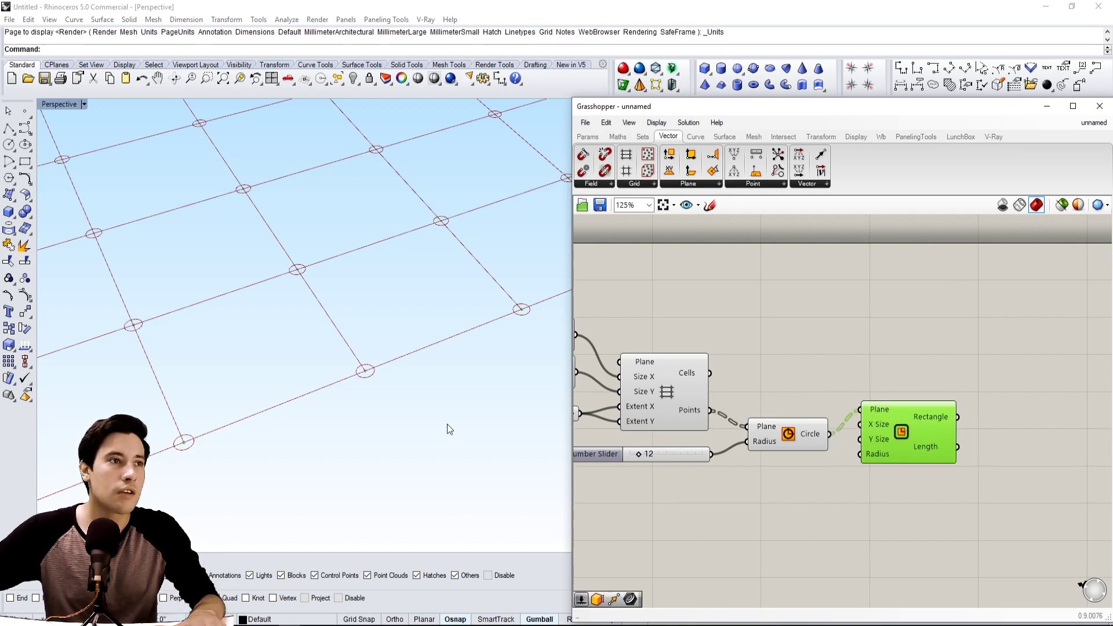
pyautogui.scroll(10, 384, 395)
pyautogui.scroll(-9, 334, 339)
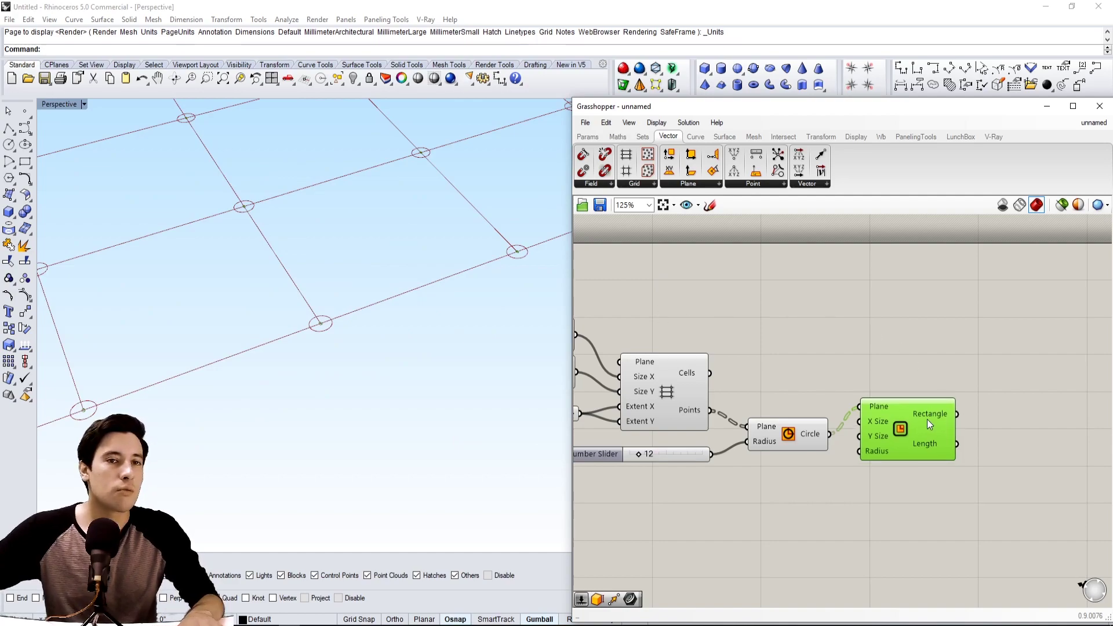
pyautogui.press('Delete')
# - Add a Box parameter and connect the Circle output to it to get a square at each grid point
pyautogui.doubleClick(885, 425)
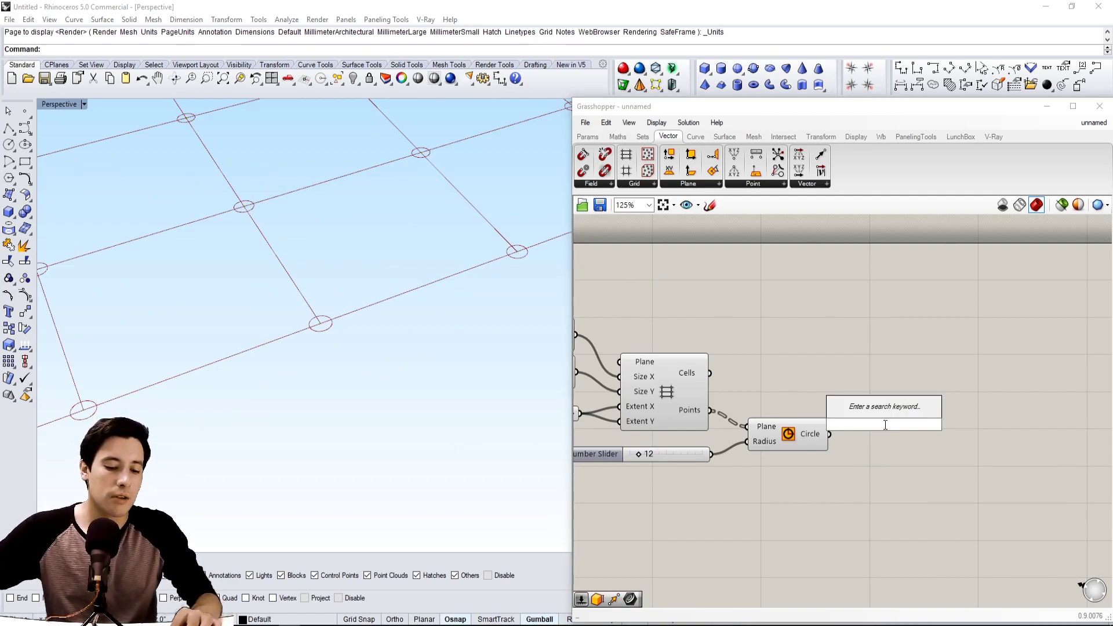
pyautogui.write('box')
pyautogui.click(871, 411)
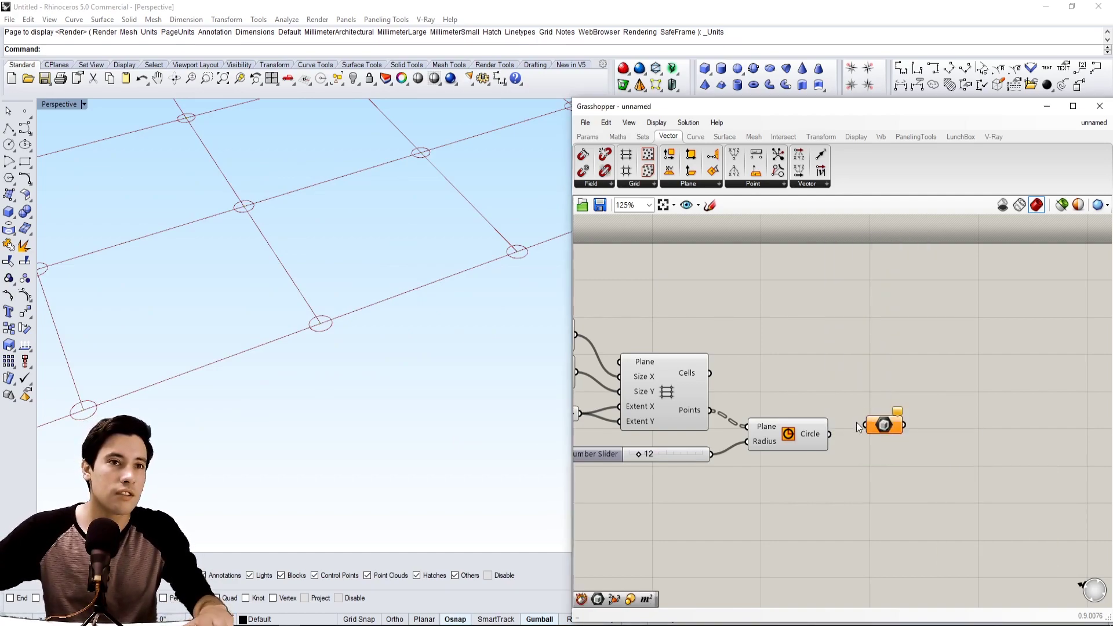
pyautogui.moveTo(831, 433); pyautogui.dragTo(861, 437)
pyautogui.scroll(10, 316, 304)
pyautogui.scroll(-17, 328, 360)
pyautogui.moveTo(329, 361); pyautogui.dragTo(332, 301, button='right')
pyautogui.scroll(5, 332, 300)
pyautogui.scroll(3, 334, 404)
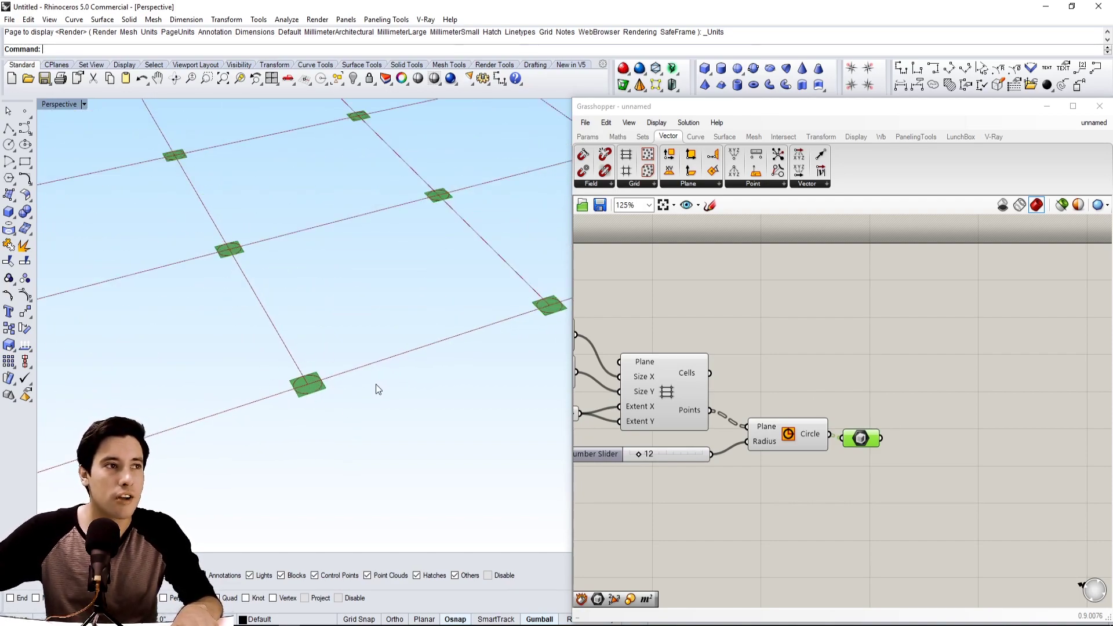
# - Turn off the preview of the Circle component
pyautogui.click(876, 401)
pyautogui.click(861, 439)
pyautogui.moveTo(802, 465); pyautogui.dragTo(771, 423)
pyautogui.middleClick(780, 378)
pyautogui.click(807, 352)
# - Try the Size Y spacing slider at 28, and reset it to 20
pyautogui.scroll(-2, 815, 348)
pyautogui.moveTo(752, 396); pyautogui.dragTo(932, 442, button='right')
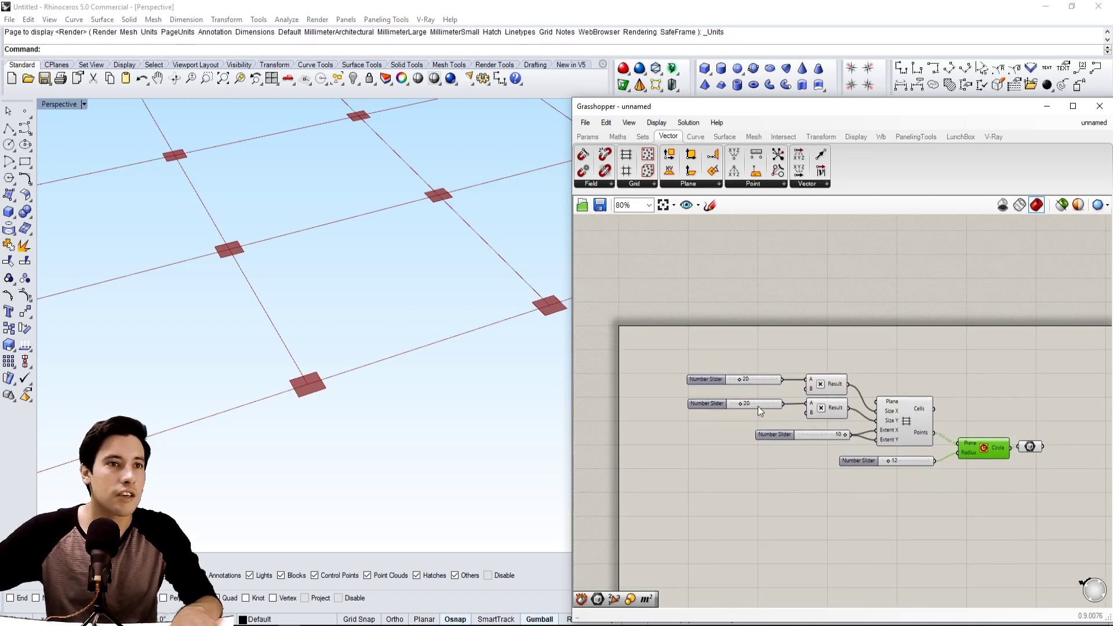
pyautogui.scroll(5, 757, 406)
pyautogui.moveTo(731, 399); pyautogui.dragTo(735, 393)
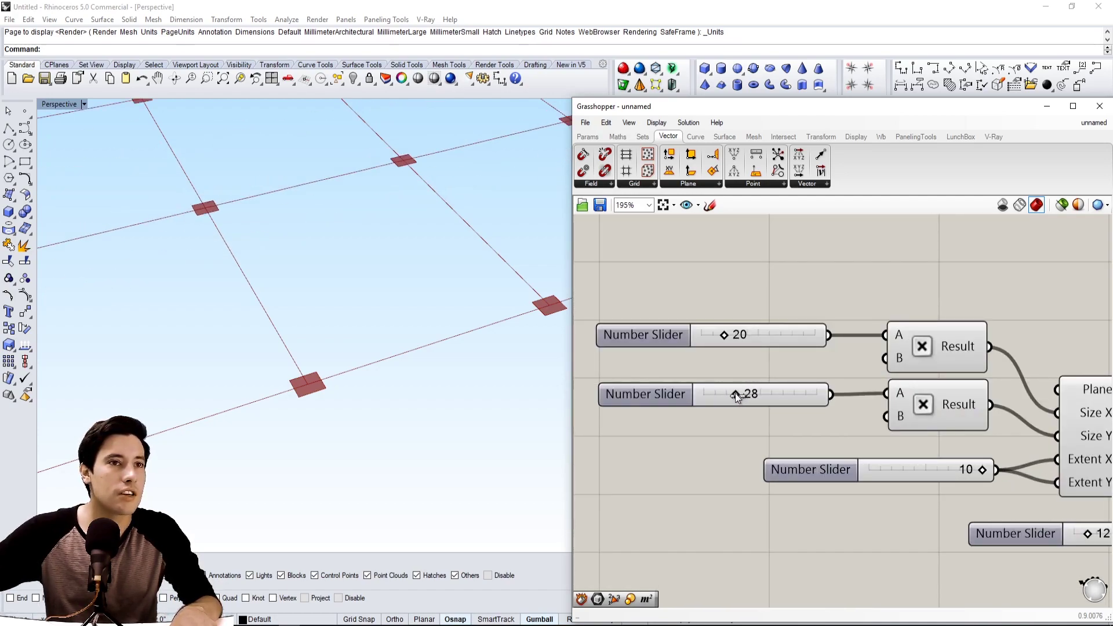
pyautogui.doubleClick(735, 393)
pyautogui.write('20')
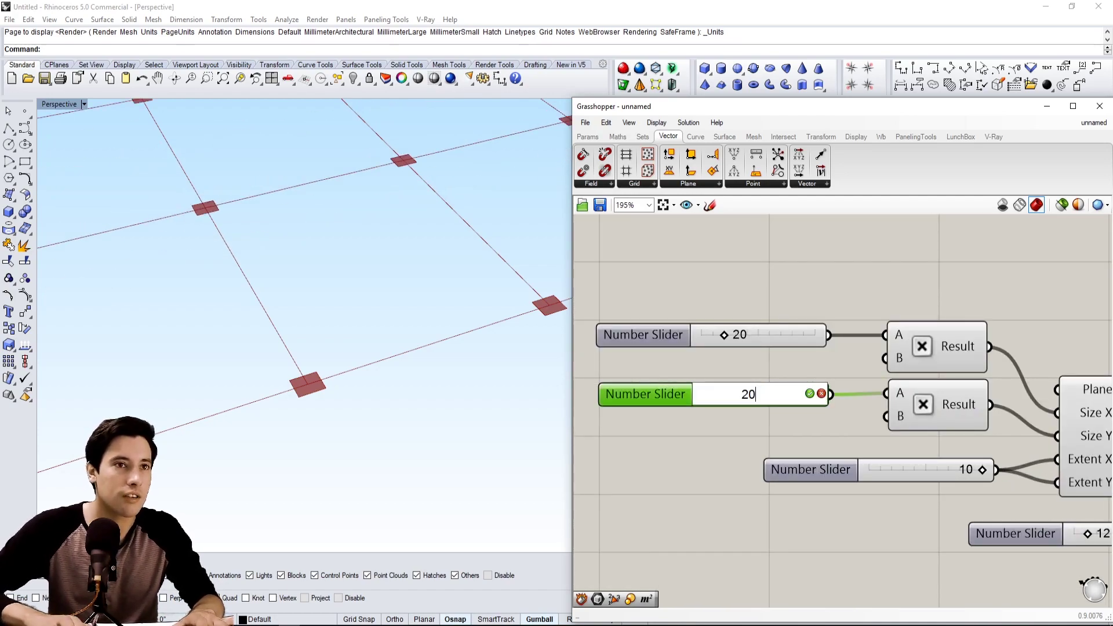
pyautogui.press('Return')
pyautogui.scroll(1, 756, 394)
pyautogui.click(1005, 264)
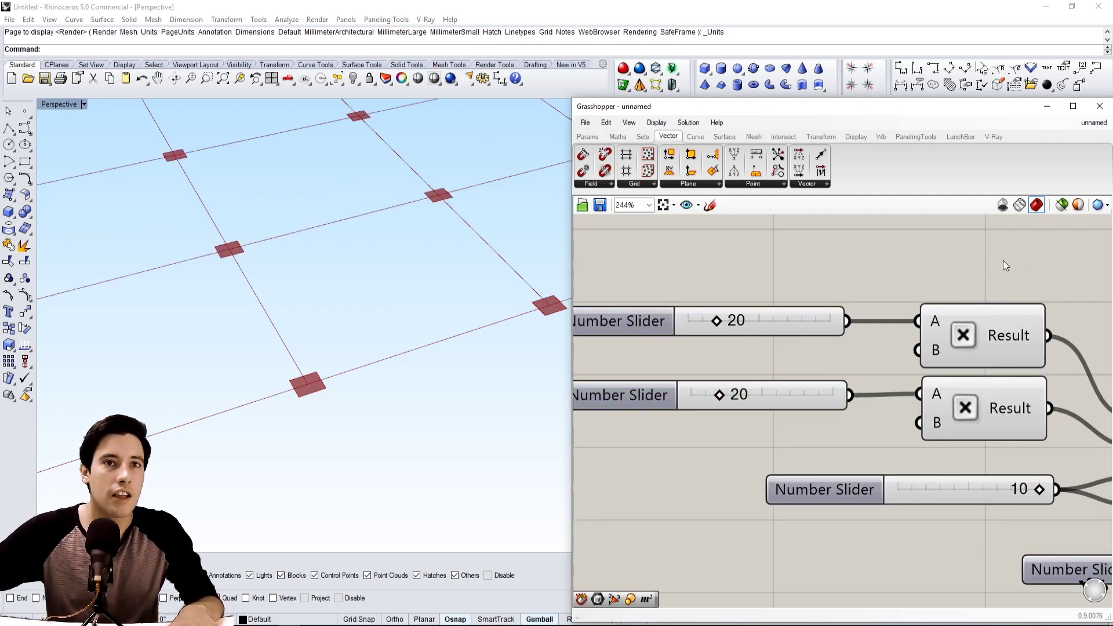
# - Set the grid's extent slider to 5
pyautogui.scroll(-4, 977, 289)
pyautogui.moveTo(964, 296); pyautogui.dragTo(841, 336, button='right')
pyautogui.scroll(-5, 333, 262)
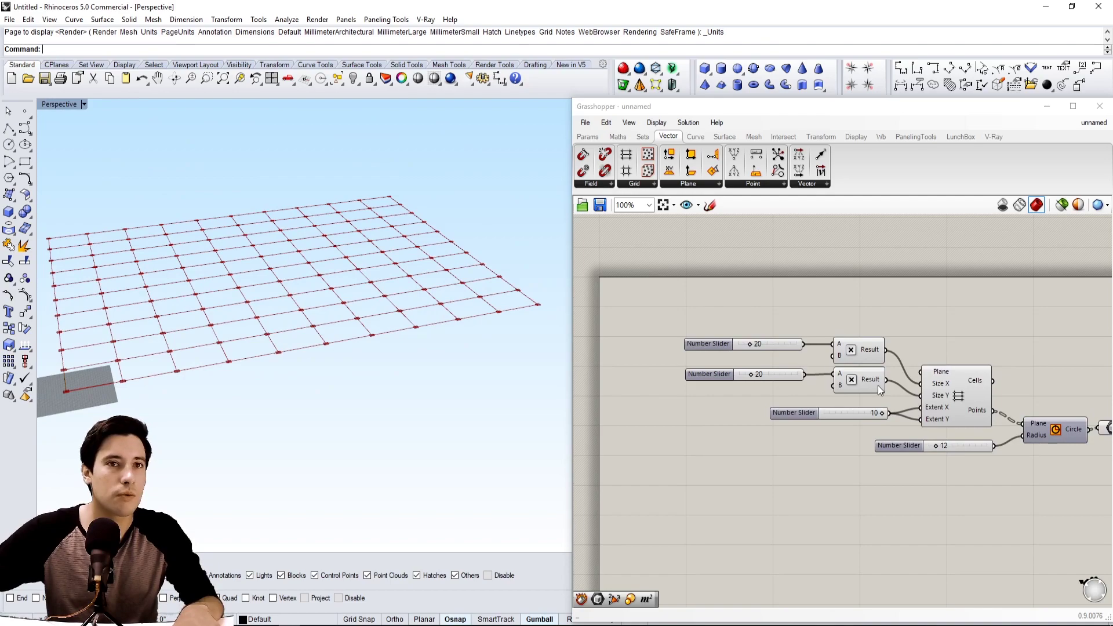
pyautogui.scroll(4, 865, 413)
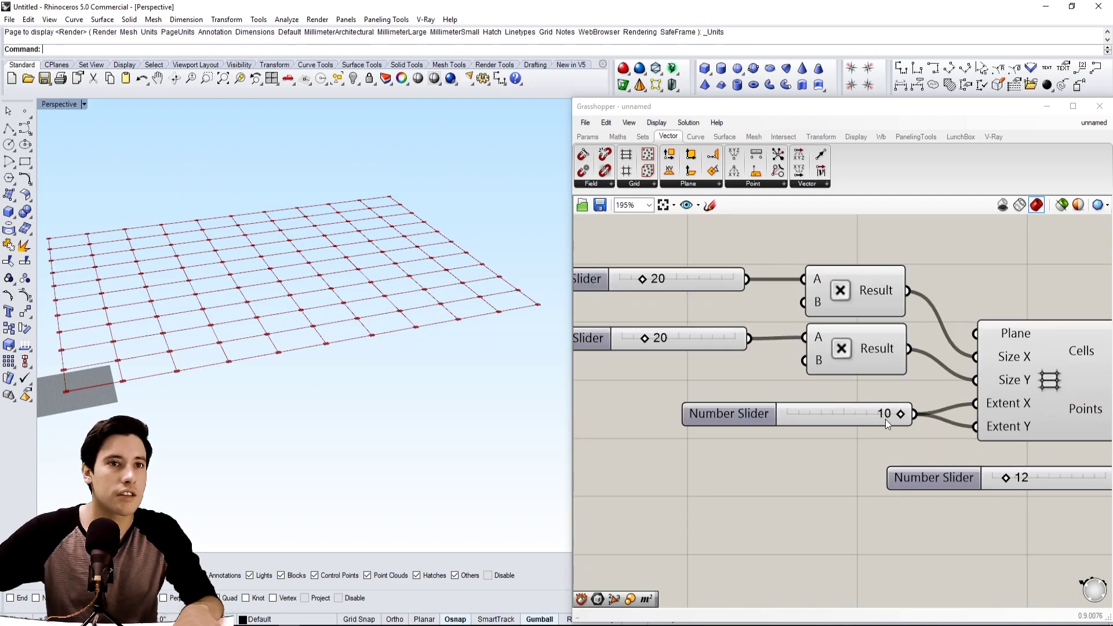
pyautogui.doubleClick(882, 416)
pyautogui.write('5')
pyautogui.press('Return')
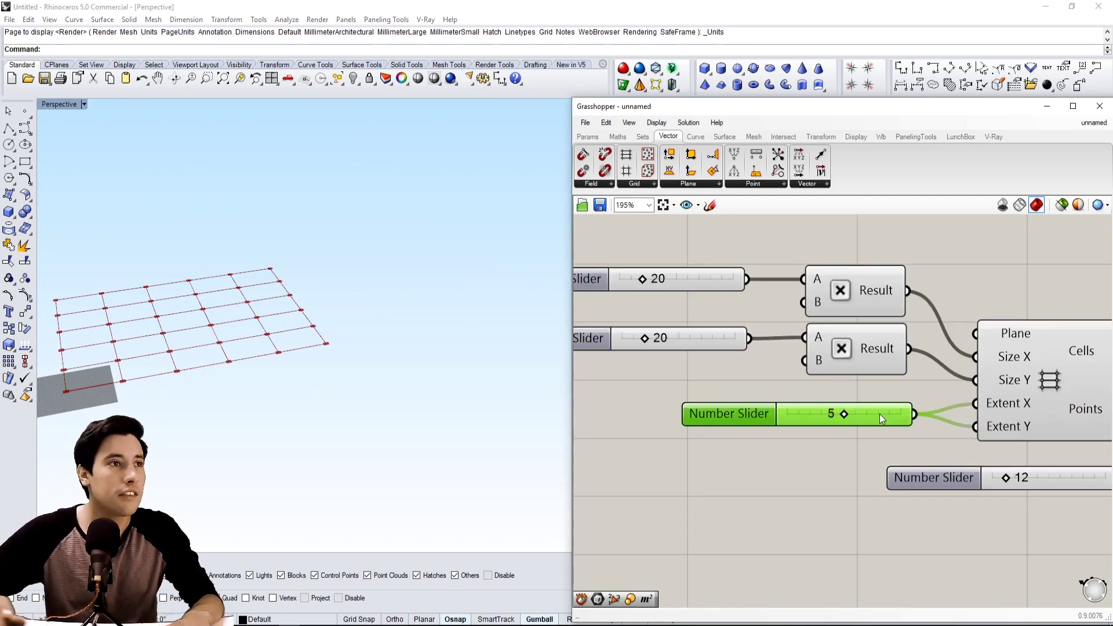
# - Add an Extrude component and connect the Box parameter to its Base input
pyautogui.moveTo(196, 351); pyautogui.dragTo(258, 359, button='right')
pyautogui.click(718, 458)
pyautogui.scroll(-4, 718, 458)
pyautogui.moveTo(1011, 458); pyautogui.dragTo(967, 428, button='right')
pyautogui.click(1002, 424)
pyautogui.moveTo(1060, 479); pyautogui.dragTo(1001, 455, button='right')
pyautogui.doubleClick(1001, 455)
pyautogui.write('extr')
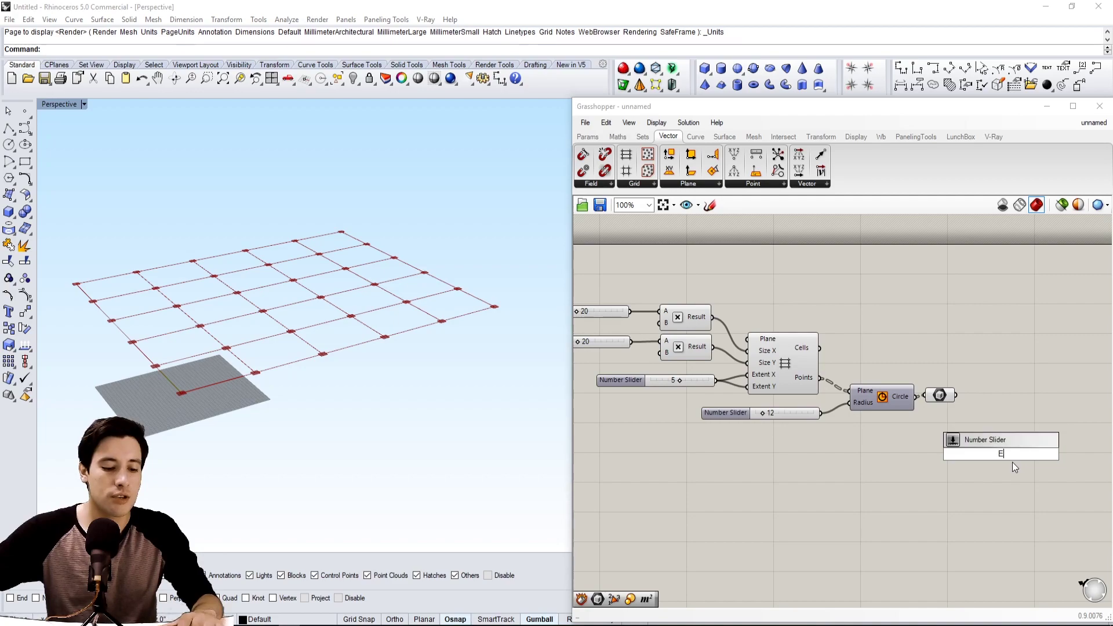
pyautogui.click(994, 442)
pyautogui.moveTo(999, 456); pyautogui.dragTo(1044, 458)
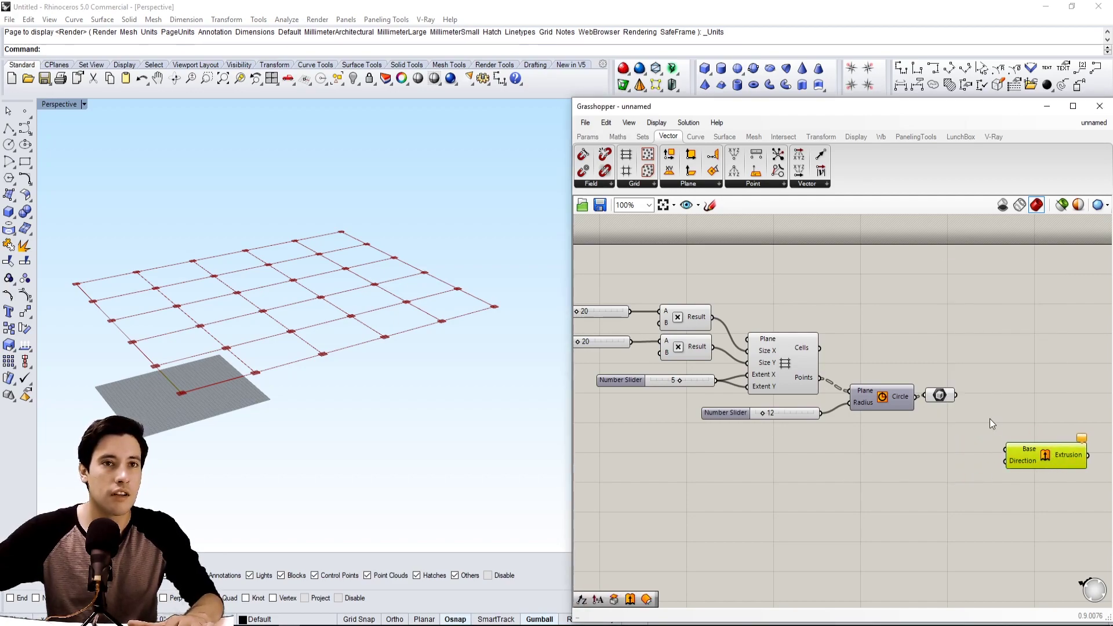
pyautogui.click(940, 396)
pyautogui.moveTo(955, 396); pyautogui.dragTo(1009, 449)
# - Add a Unit Z component and connect its Unit vector output to the extrusion's Direction input
pyautogui.doubleClick(958, 457)
pyautogui.write('z')
pyautogui.click(943, 449)
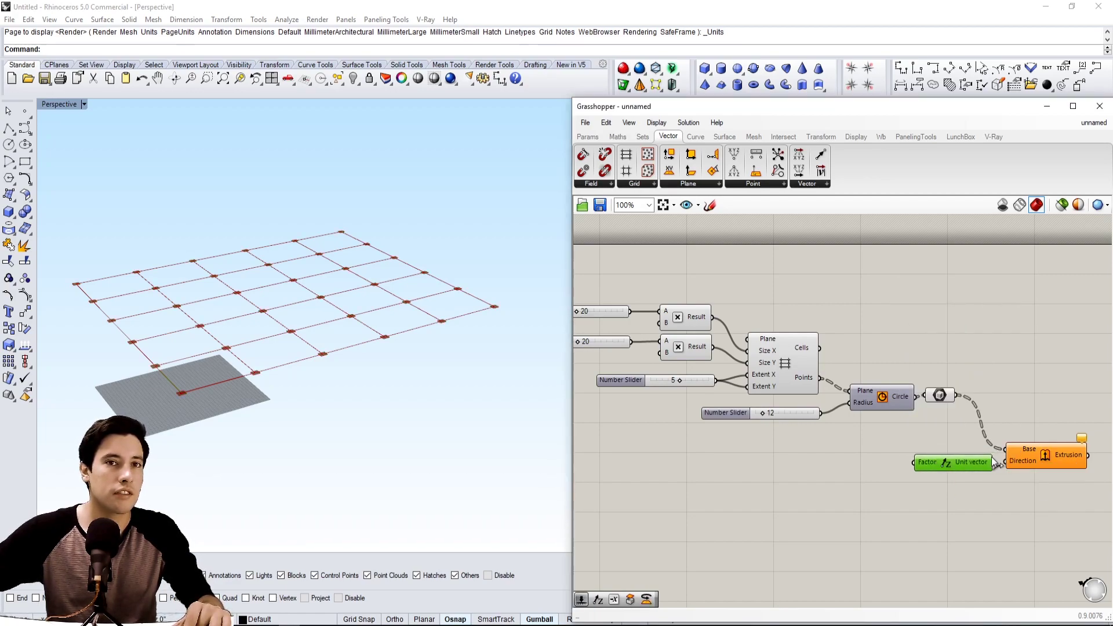
pyautogui.moveTo(994, 462); pyautogui.dragTo(1005, 461)
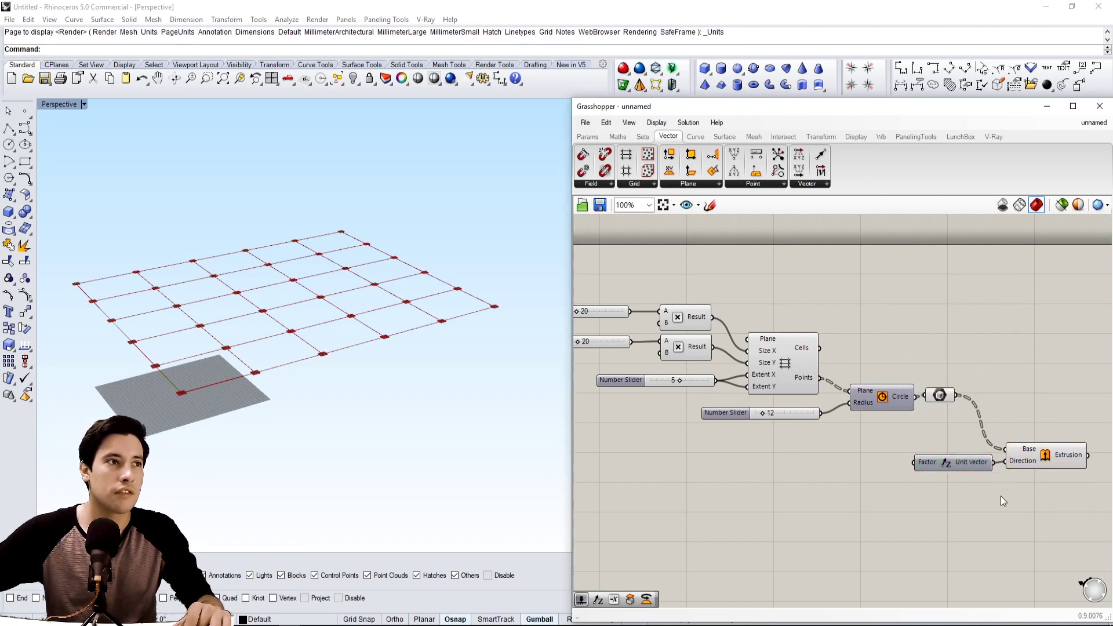
# - Duplicate a spacing slider with its Multiplication component, place the pair beneath the radius slider and set the copied slider to 12
pyautogui.moveTo(715, 440); pyautogui.dragTo(861, 453, button='right')
pyautogui.moveTo(828, 288); pyautogui.dragTo(714, 331)
pyautogui.moveTo(856, 354); pyautogui.dragTo(831, 328, button='right')
pyautogui.hotkey('ctrl', 'c')
pyautogui.hotkey('ctrl', 'v')
pyautogui.click(892, 471)
pyautogui.scroll(2, 887, 467)
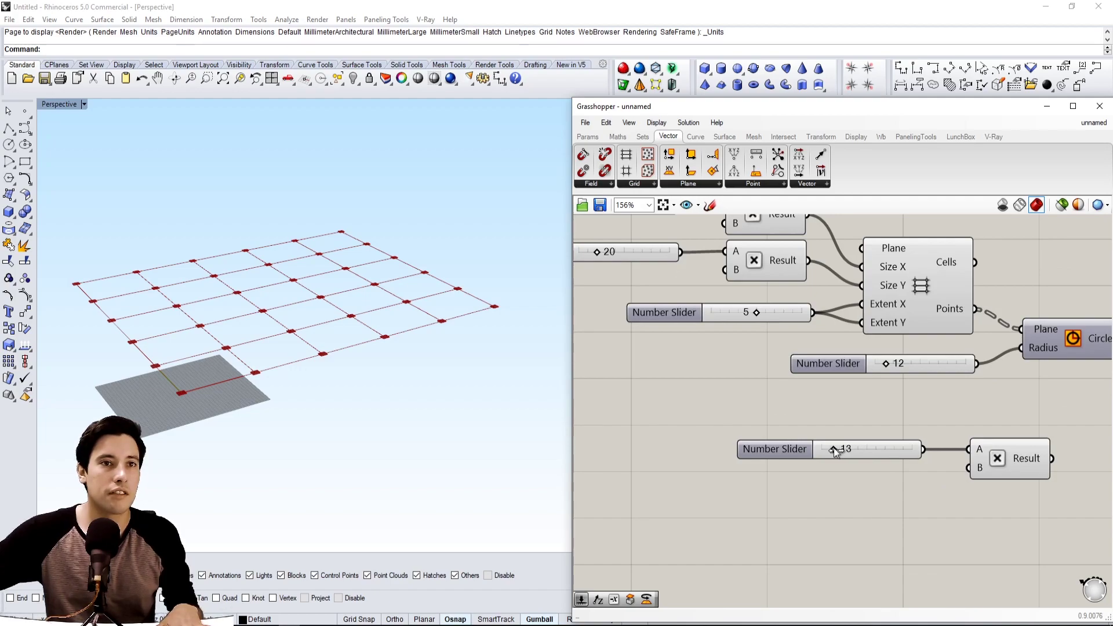
pyautogui.moveTo(833, 447); pyautogui.dragTo(645, 424, button='right')
pyautogui.click(608, 419)
pyautogui.moveTo(608, 419); pyautogui.dragTo(636, 421)
# - Connect the copied Multiplication's Result to the Unit Z Factor input and line up the pair beside it
pyautogui.moveTo(865, 435); pyautogui.dragTo(932, 419)
pyautogui.moveTo(840, 491); pyautogui.dragTo(706, 405)
pyautogui.moveTo(818, 443); pyautogui.dragTo(863, 424)
pyautogui.click(909, 464)
pyautogui.moveTo(1023, 457); pyautogui.dragTo(837, 470, button='right')
pyautogui.scroll(9, 333, 287)
pyautogui.moveTo(339, 430)
pyautogui.mouseDown(button='right')
pyautogui.moveTo(329, 401)
pyautogui.moveTo(342, 409)
pyautogui.mouseUp(button='right')
pyautogui.moveTo(411, 249); pyautogui.dragTo(355, 255, button='right')
pyautogui.scroll(-7, 372, 328)
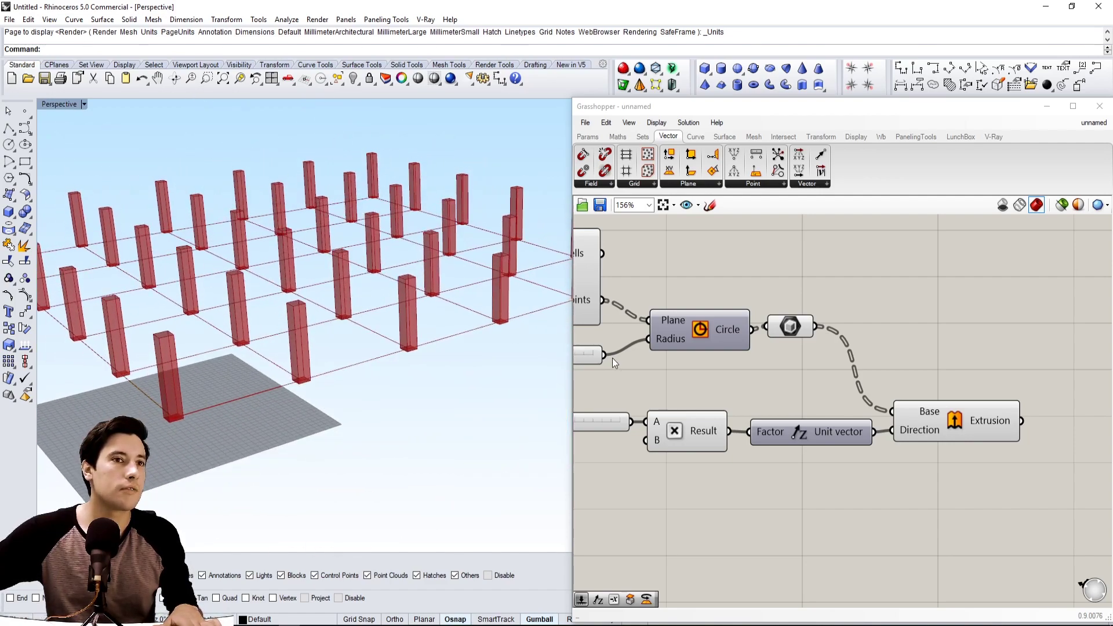
# - Try the Circle radius slider at 14 and restore it to 12
pyautogui.moveTo(617, 363); pyautogui.dragTo(695, 362, button='right')
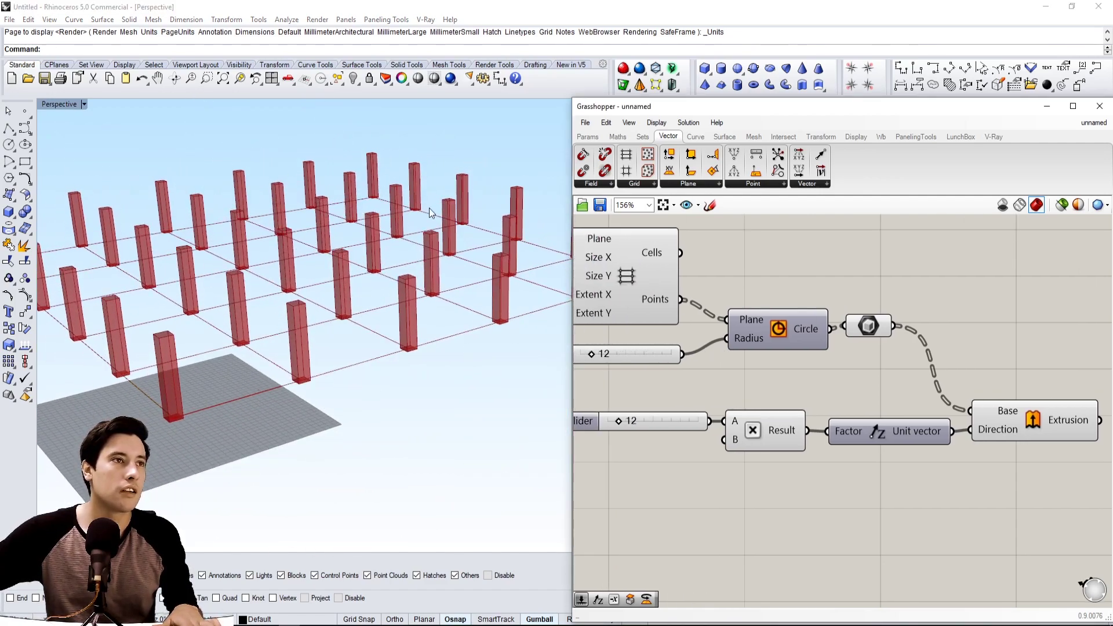
pyautogui.moveTo(742, 396); pyautogui.dragTo(797, 394, button='right')
pyautogui.moveTo(679, 368); pyautogui.dragTo(721, 394, button='right')
pyautogui.scroll(1, 722, 395)
pyautogui.moveTo(689, 378)
pyautogui.mouseDown()
pyautogui.moveTo(704, 378)
pyautogui.moveTo(690, 378)
pyautogui.mouseUp()
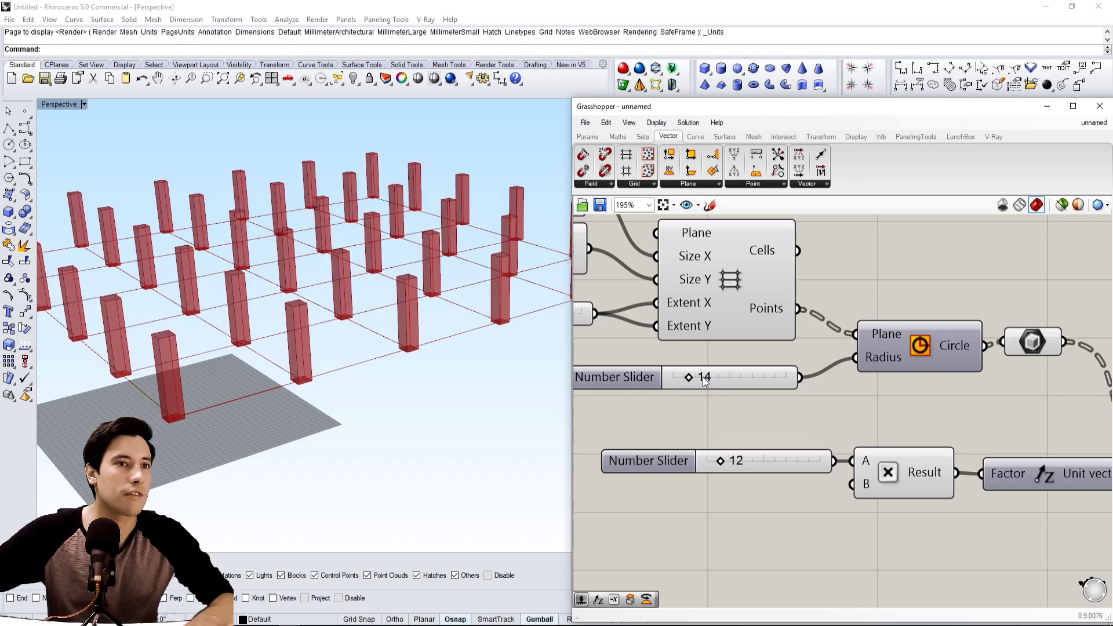
pyautogui.doubleClick(711, 378)
pyautogui.write('1')
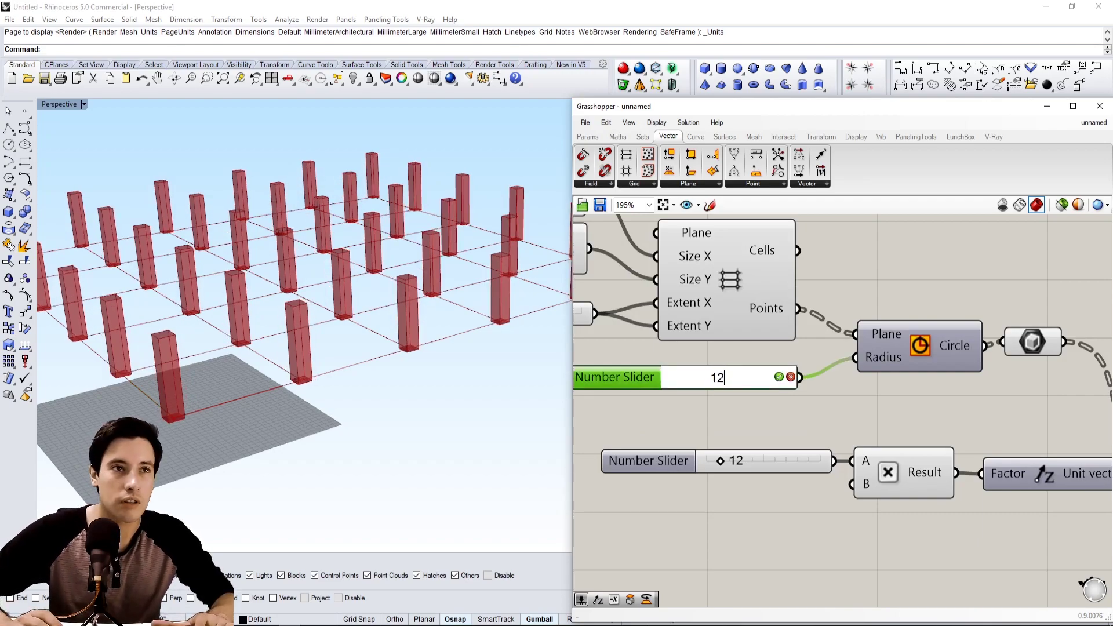
pyautogui.write('2')
pyautogui.press('Return')
pyautogui.click(865, 294)
# - Try round columns by wiring the Circle directly into the extrusion's Base and deleting the Box parameter, and undo the change
pyautogui.scroll(-3, 867, 298)
pyautogui.moveTo(944, 334); pyautogui.dragTo(849, 352, button='right')
pyautogui.scroll(1, 818, 338)
pyautogui.moveTo(856, 353); pyautogui.dragTo(932, 399)
pyautogui.rightClick(856, 333)
pyautogui.press('Escape')
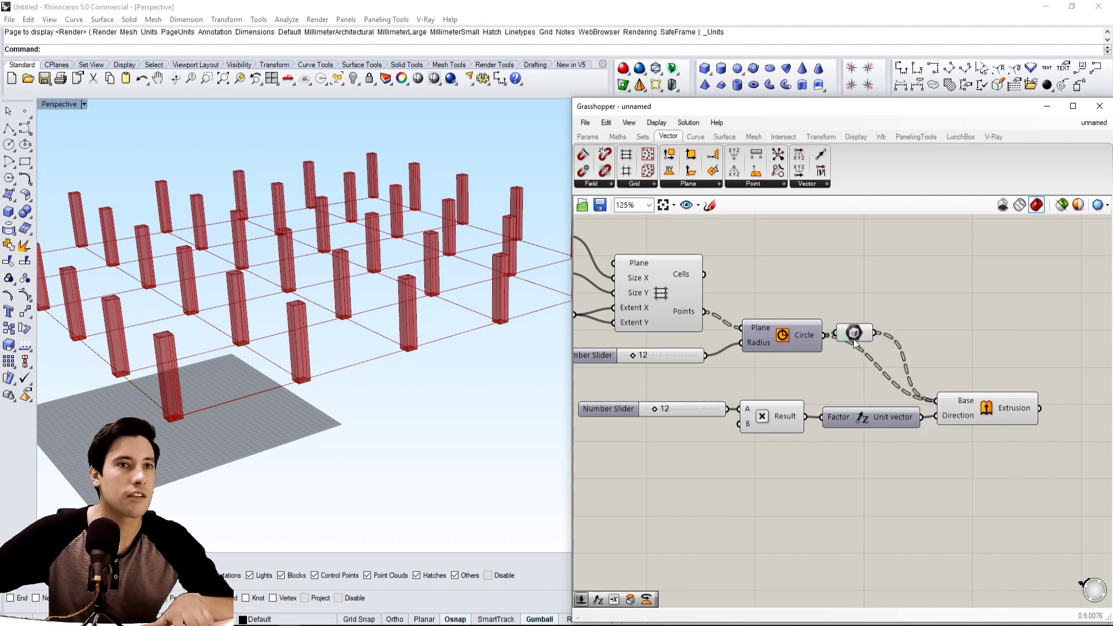
pyautogui.press('Delete')
pyautogui.scroll(5, 464, 268)
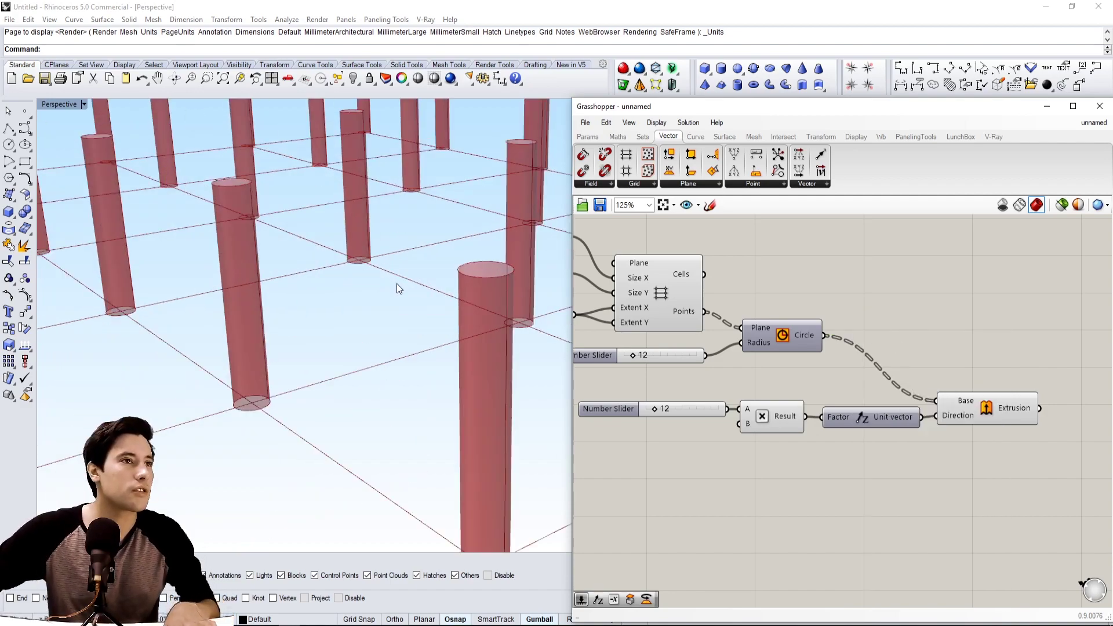
pyautogui.scroll(-2, 820, 267)
pyautogui.hotkey('ctrl', 'z')
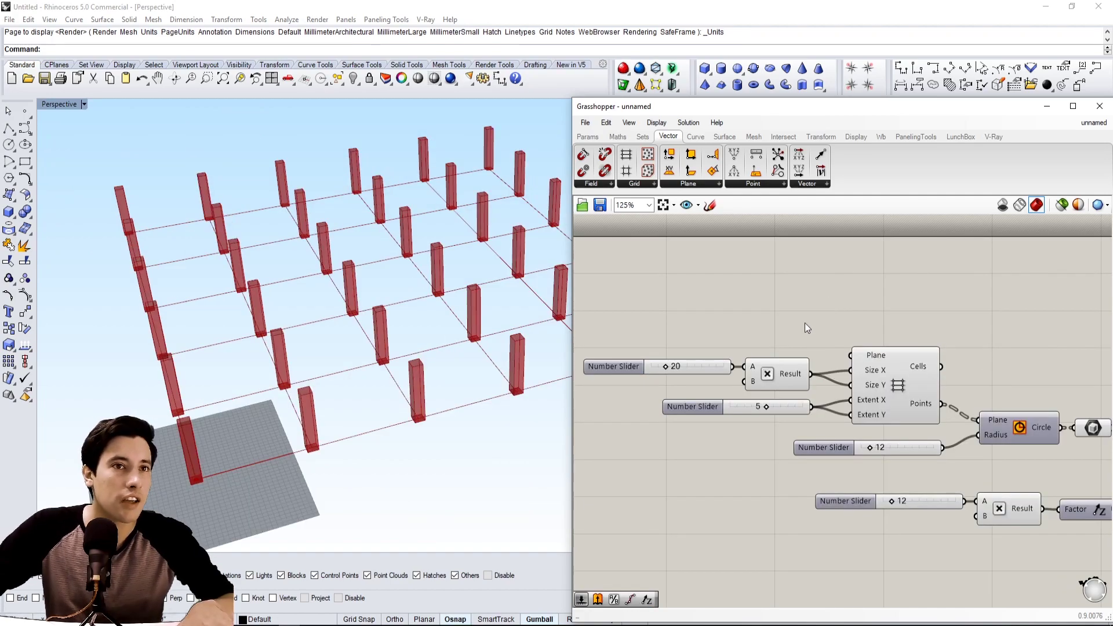
# - Examine the square grid definition, its spacing and extent sliders, and the overall column layout in the Perspective view
pyautogui.click(868, 358)
pyautogui.click(891, 309)
pyautogui.scroll(-4, 812, 325)
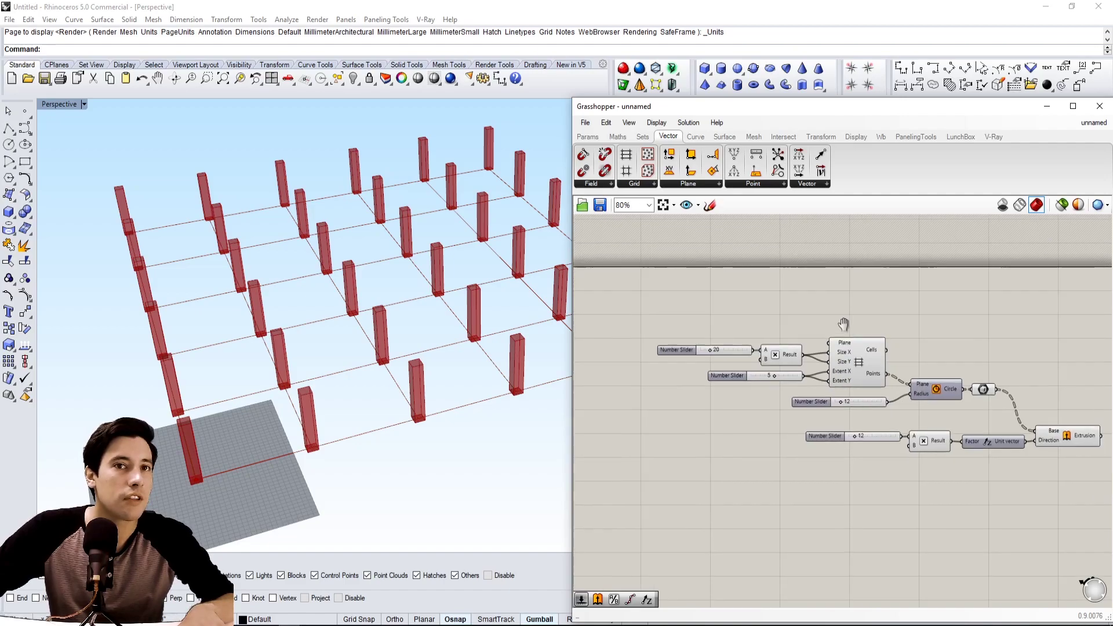
pyautogui.click(849, 446)
pyautogui.scroll(2, 745, 357)
pyautogui.scroll(2, 745, 357)
pyautogui.moveTo(745, 356); pyautogui.dragTo(786, 409, button='right')
pyautogui.moveTo(308, 447); pyautogui.dragTo(242, 407, button='right')
pyautogui.click(708, 374)
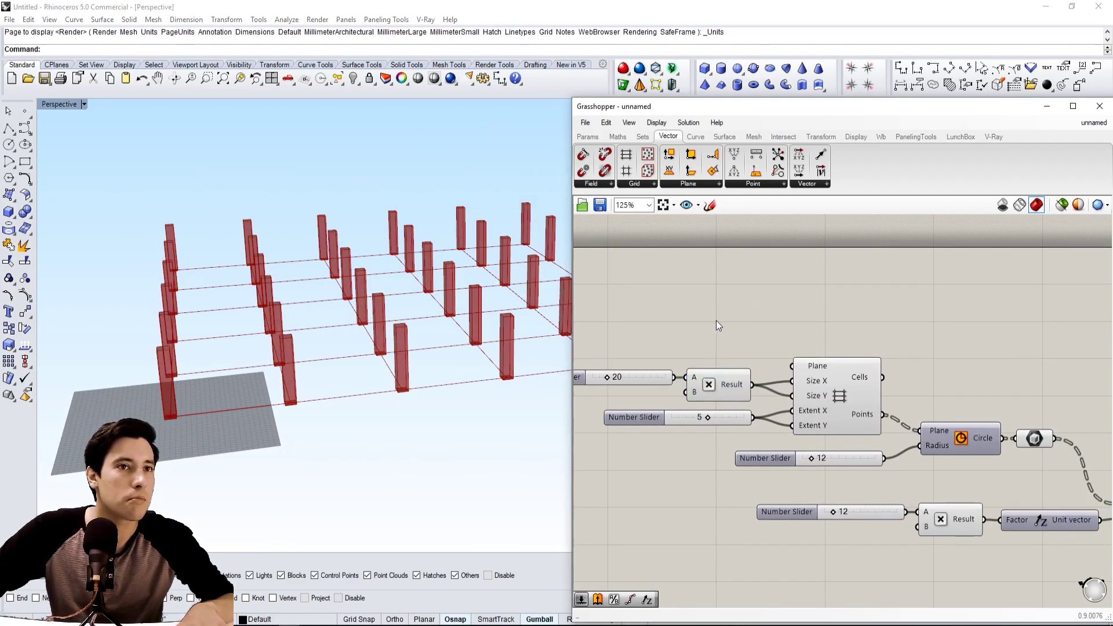
pyautogui.click(822, 377)
pyautogui.moveTo(729, 352); pyautogui.dragTo(769, 363, button='right')
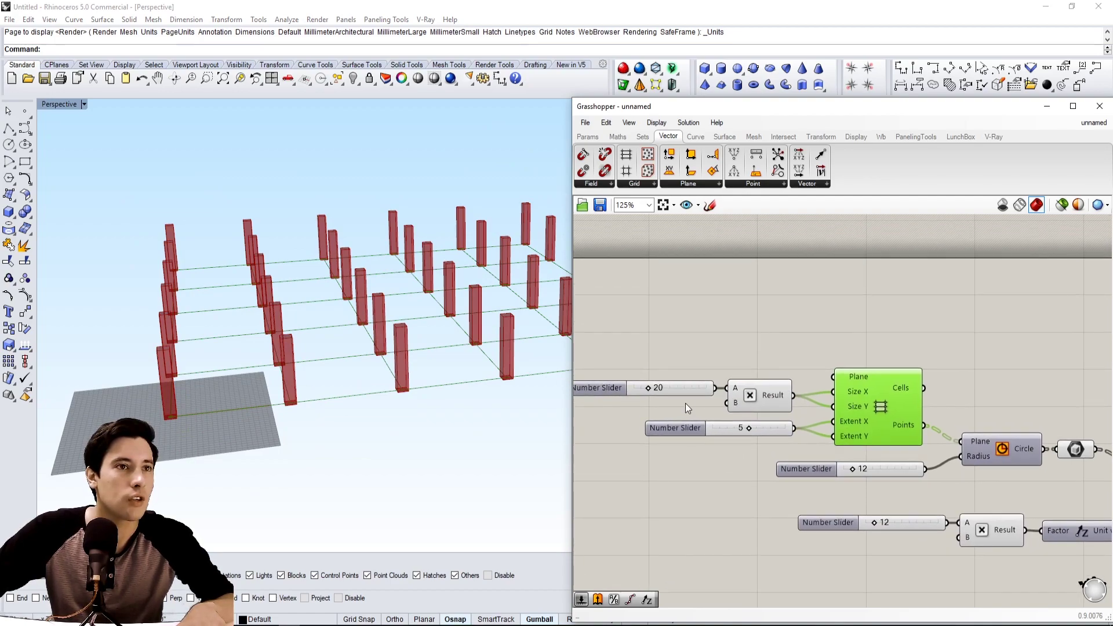
pyautogui.click(624, 389)
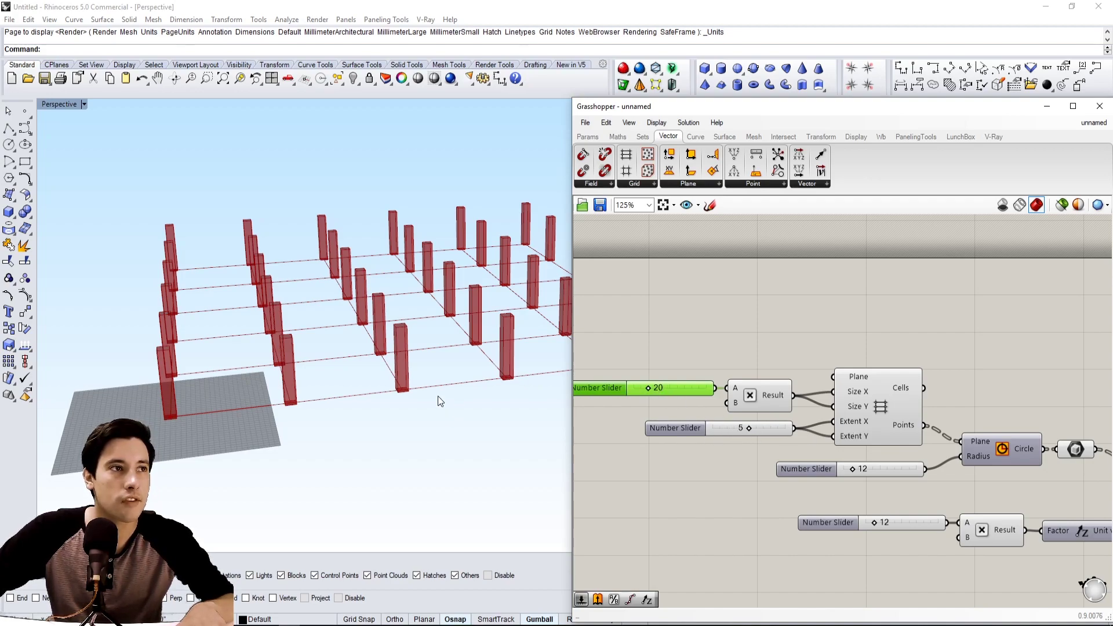
pyautogui.moveTo(438, 396); pyautogui.dragTo(440, 112, button='right')
pyautogui.scroll(-6, 439, 111)
pyautogui.scroll(5, 471, 169)
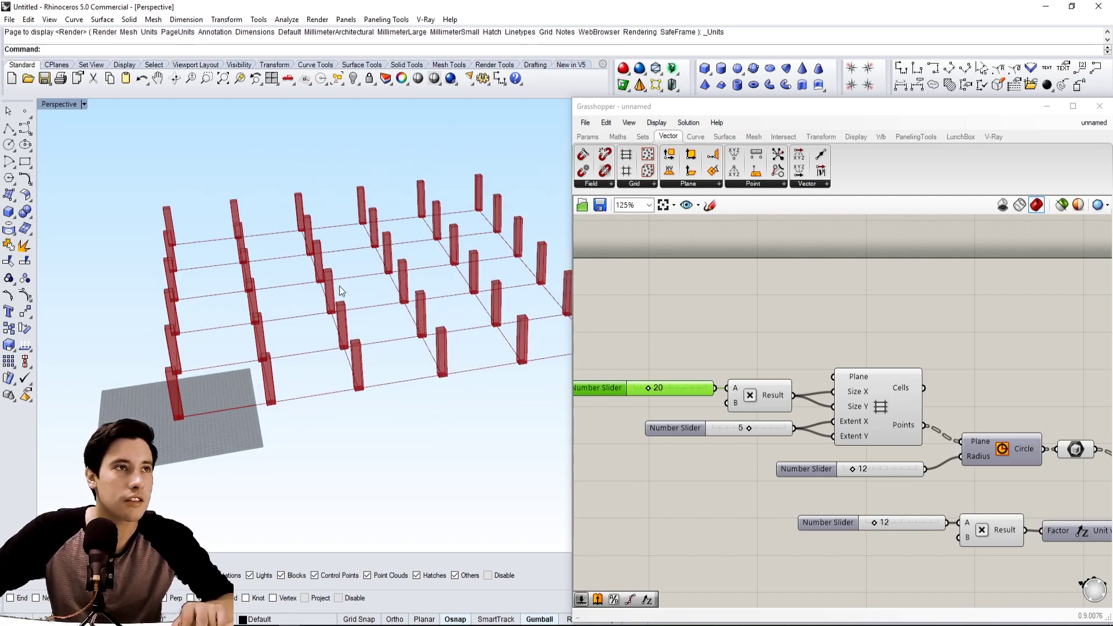
# - Add a Rectangle component and place it above the square grid component
pyautogui.doubleClick(764, 249)
pyautogui.write('REC')
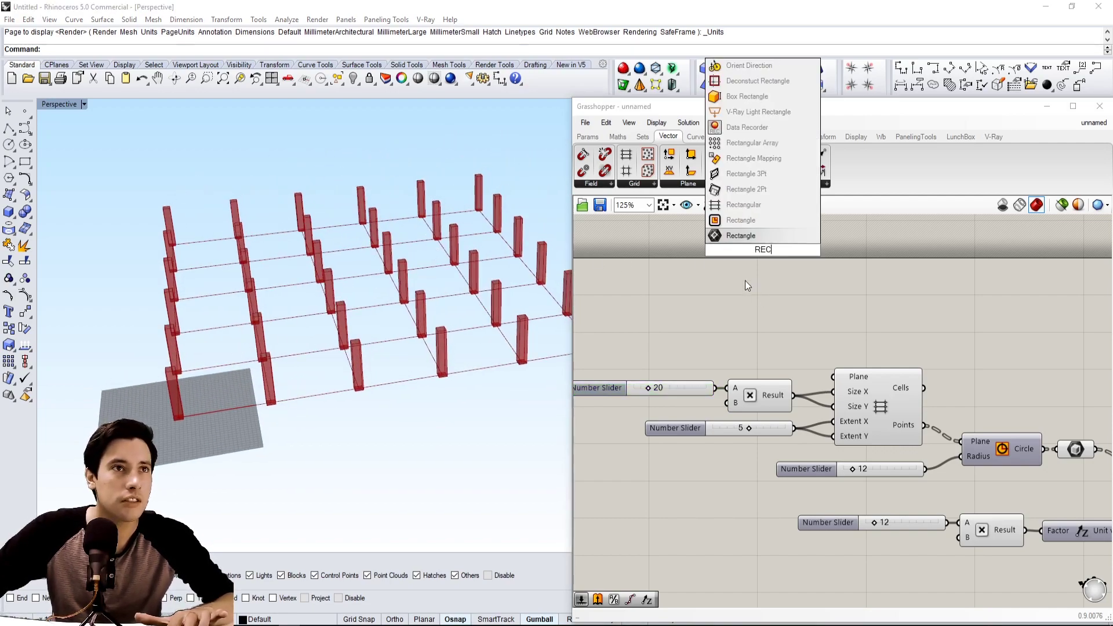
pyautogui.click(746, 224)
pyautogui.moveTo(763, 256); pyautogui.dragTo(981, 287)
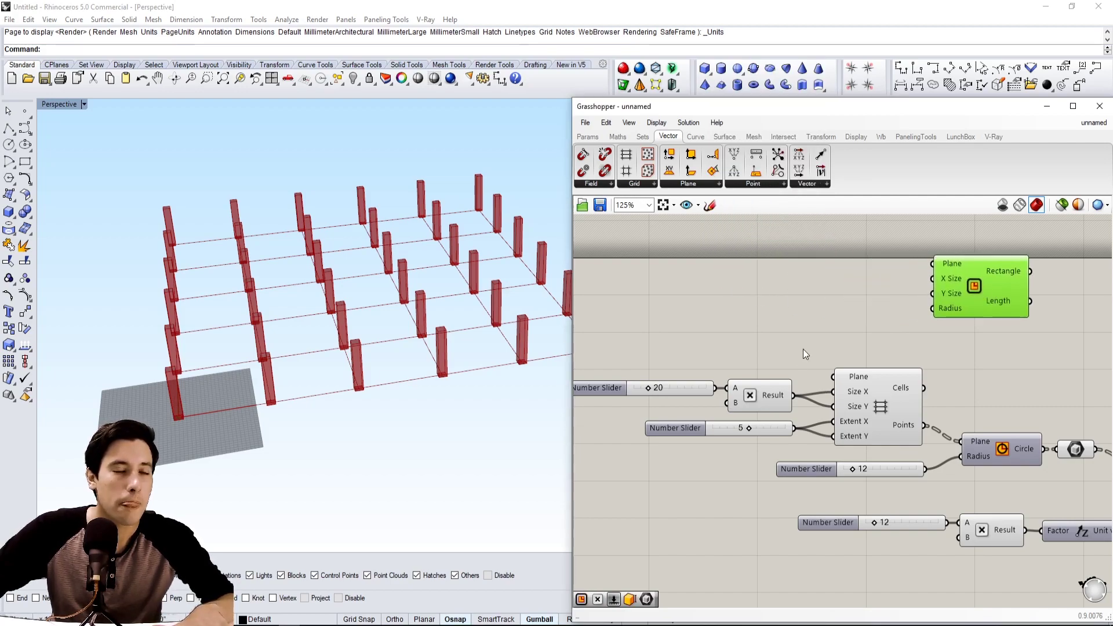
# - Add a Multiplication component, feed it the spacing Result and the extent slider, and connect its Result to the Rectangle's X Size
pyautogui.doubleClick(790, 324)
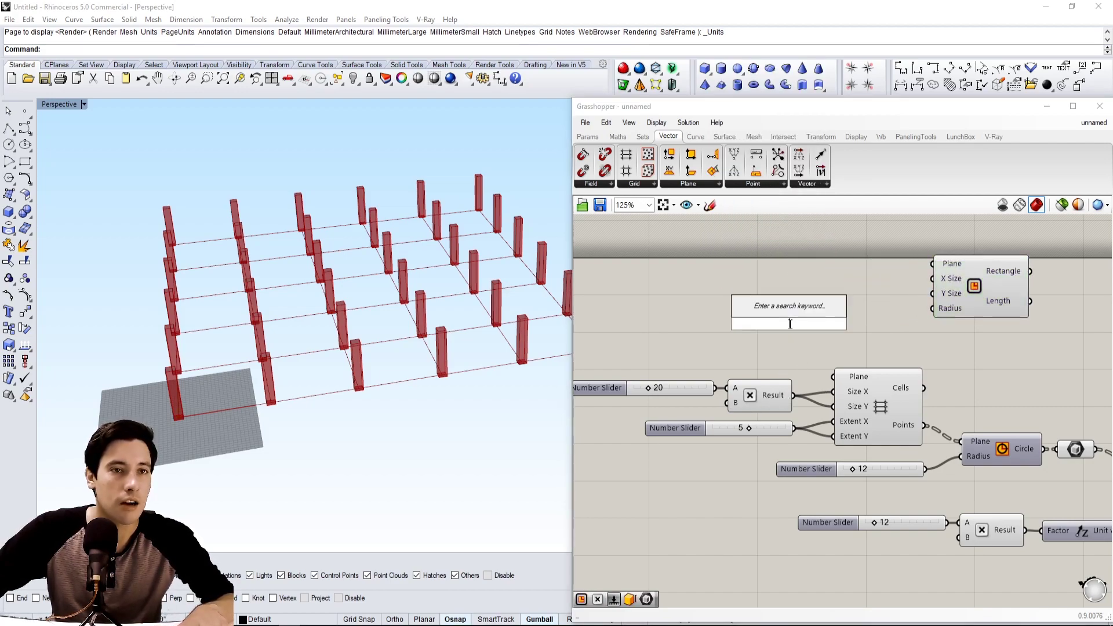
pyautogui.write('mult')
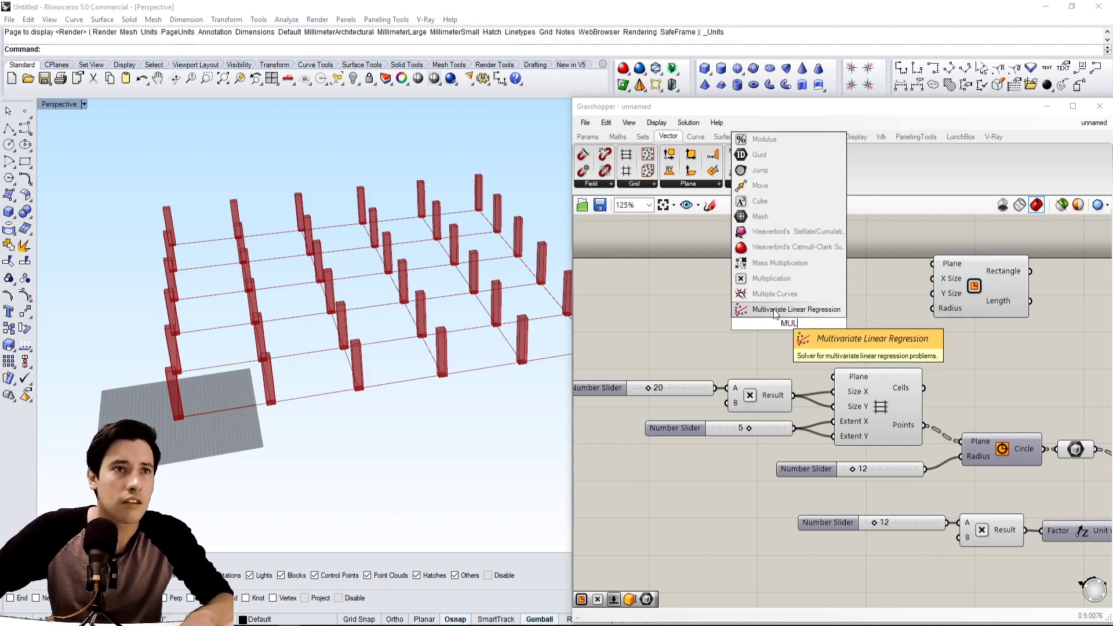
pyautogui.click(770, 280)
pyautogui.moveTo(802, 326); pyautogui.dragTo(863, 320)
pyautogui.moveTo(792, 395); pyautogui.dragTo(852, 318)
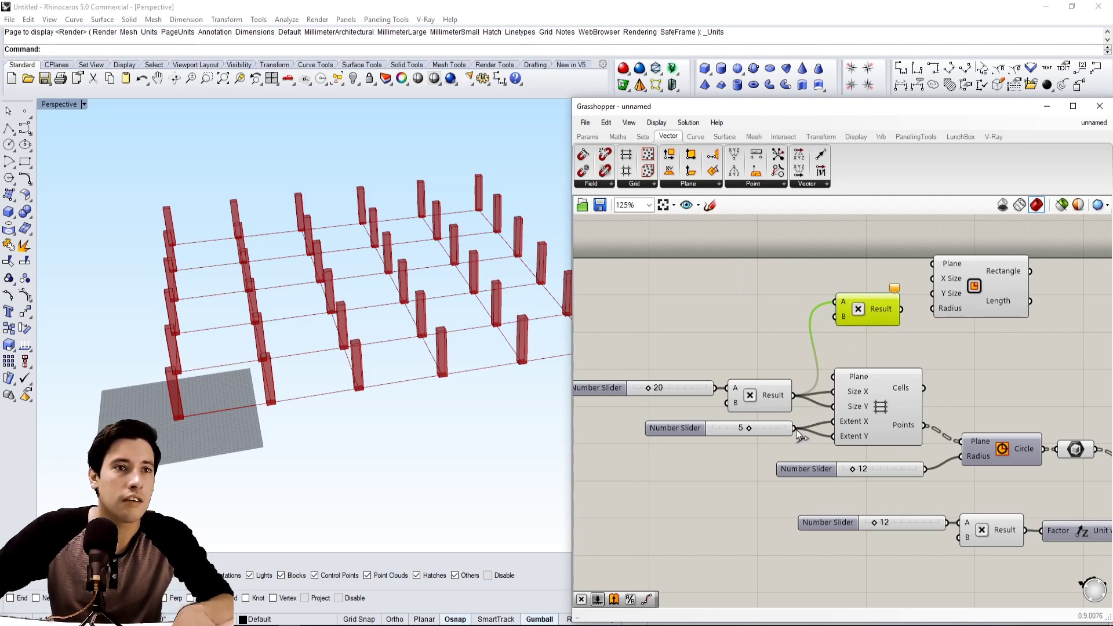
pyautogui.moveTo(798, 428); pyautogui.dragTo(933, 280)
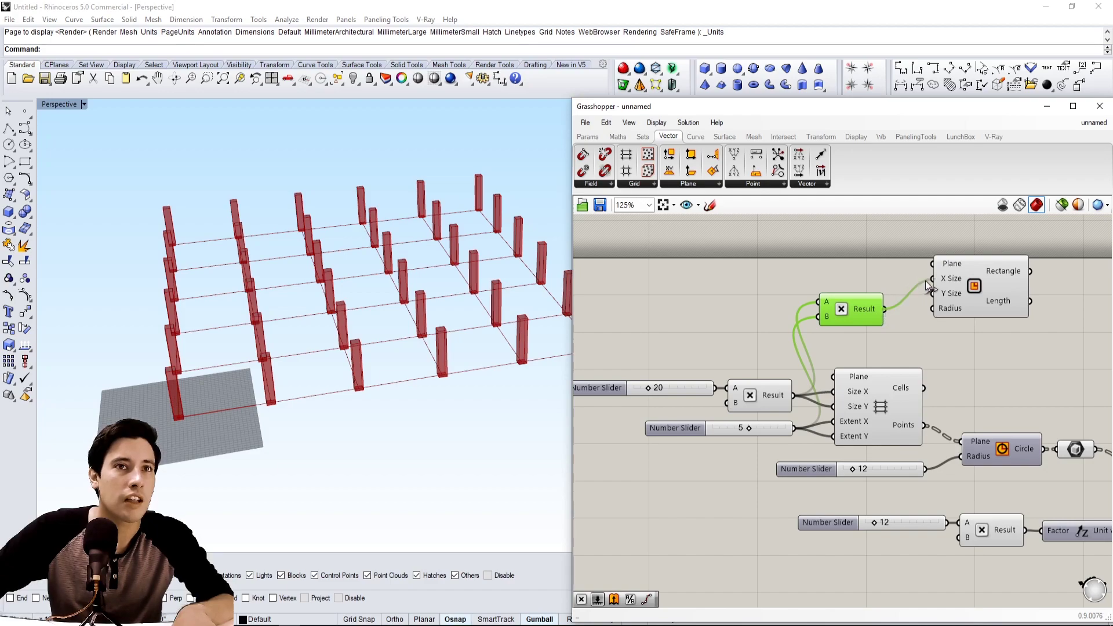
# - Connect the same Multiplication Result to the Rectangle's Y Size and check the outline at the corner column
pyautogui.click(980, 290)
pyautogui.moveTo(544, 391); pyautogui.dragTo(440, 410, button='right')
pyautogui.scroll(7, 518, 360)
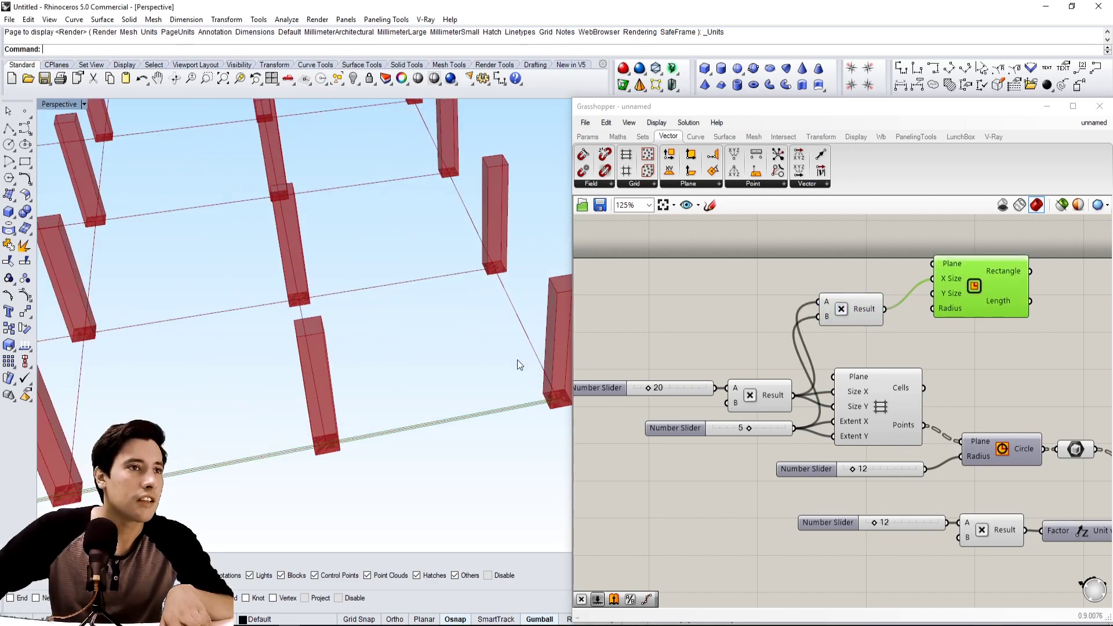
pyautogui.scroll(-5, 471, 418)
pyautogui.moveTo(884, 309); pyautogui.dragTo(951, 312)
pyautogui.scroll(-2, 461, 346)
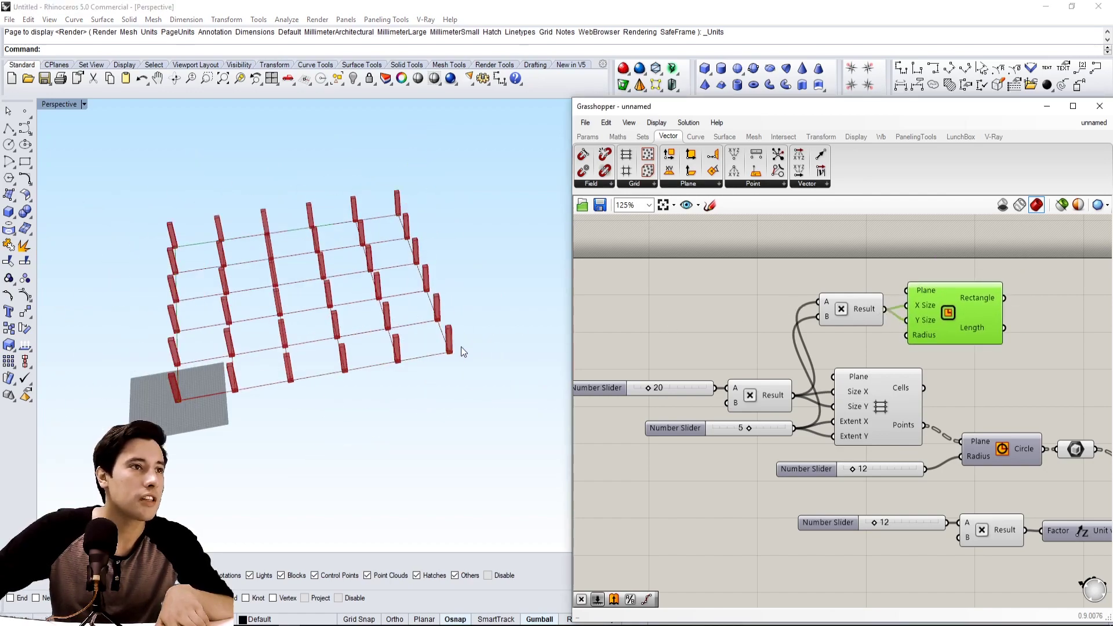
pyautogui.scroll(8, 427, 358)
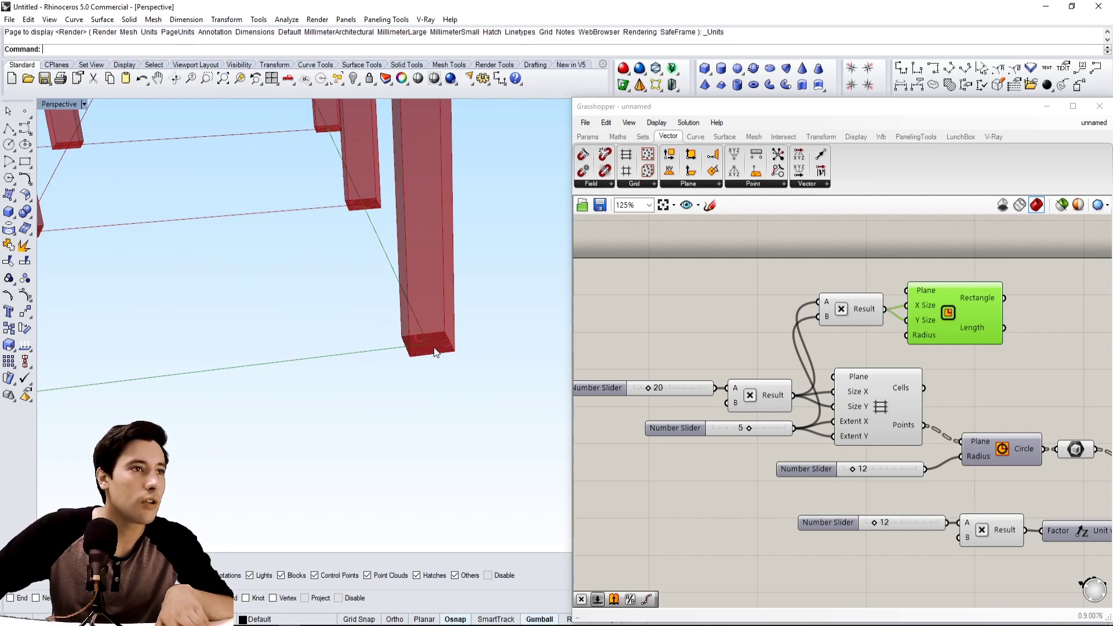
# - Add a curve Offset component beside the Rectangle and connect the Rectangle output to its Curve input
pyautogui.scroll(-3, 686, 325)
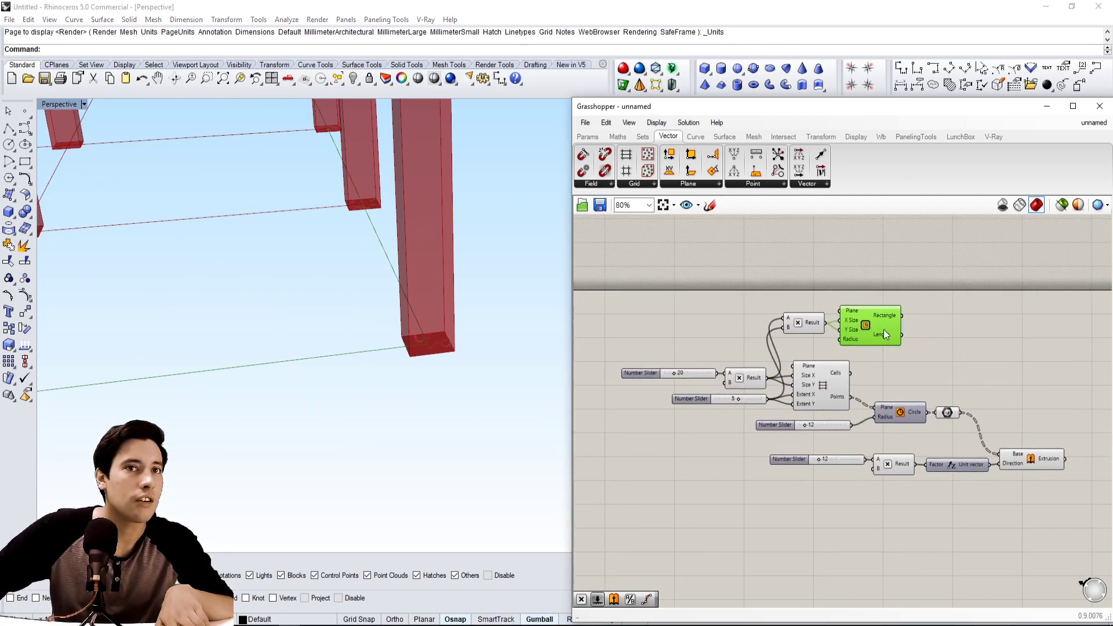
pyautogui.doubleClick(935, 317)
pyautogui.write('Offset')
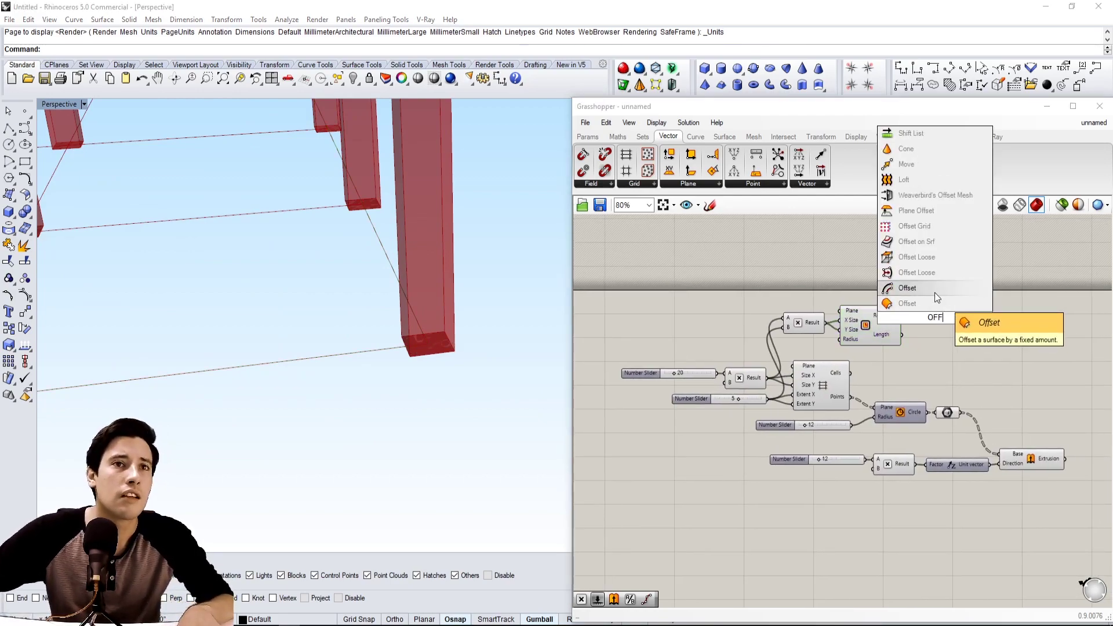
pyautogui.click(935, 292)
pyautogui.moveTo(903, 314); pyautogui.dragTo(936, 313)
pyautogui.moveTo(967, 317); pyautogui.dragTo(973, 324)
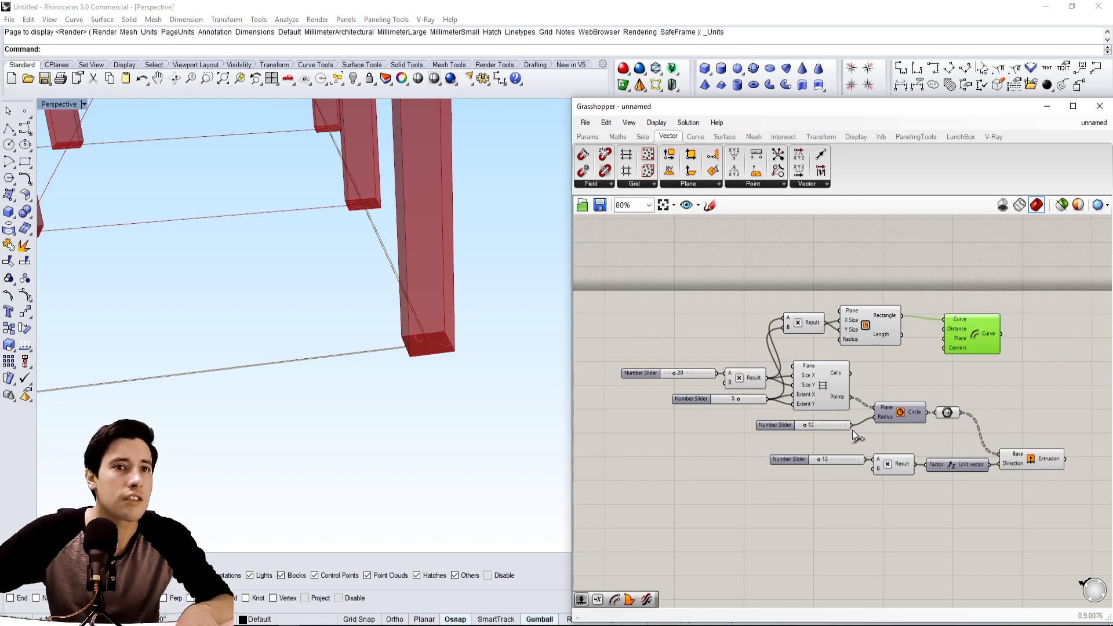
# - Connect the Circle's radius slider to the Offset's Distance input, undoing any wire made to the wrong input
pyautogui.moveTo(852, 425); pyautogui.dragTo(983, 351)
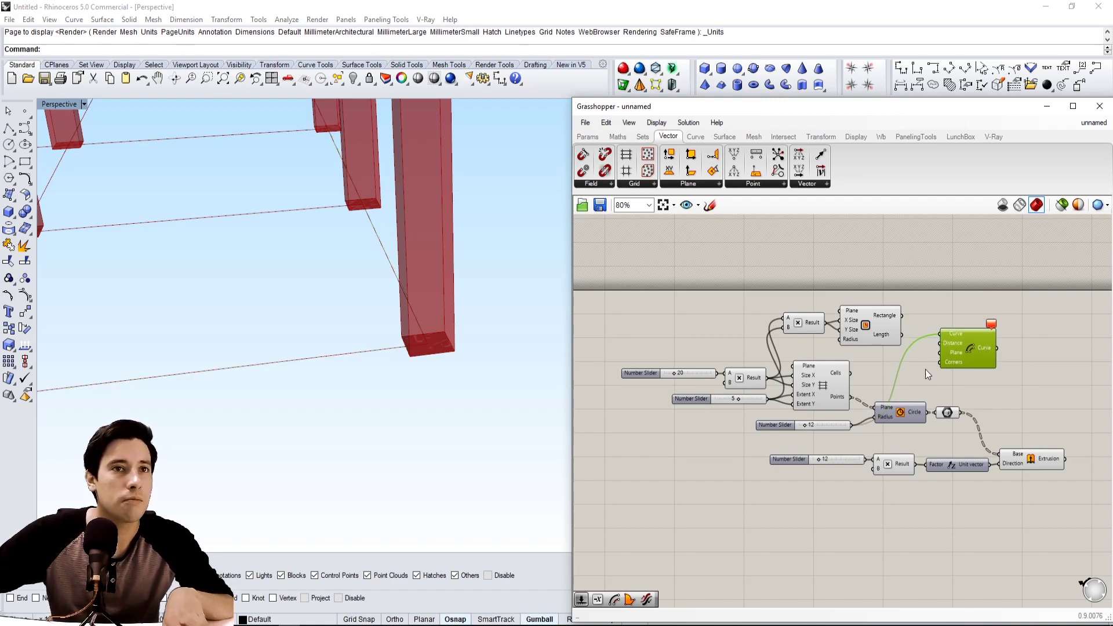
pyautogui.hotkey('ctrl', 'z')
pyautogui.hotkey('ctrl', 'z')
pyautogui.moveTo(850, 426); pyautogui.dragTo(965, 342)
# - Turn off the preview of the Rectangle and its Multiplication, and move both components closer to the Offset
pyautogui.click(951, 309)
pyautogui.moveTo(899, 293); pyautogui.dragTo(803, 333)
pyautogui.middleClick(818, 319)
pyautogui.click(847, 282)
pyautogui.click(820, 303)
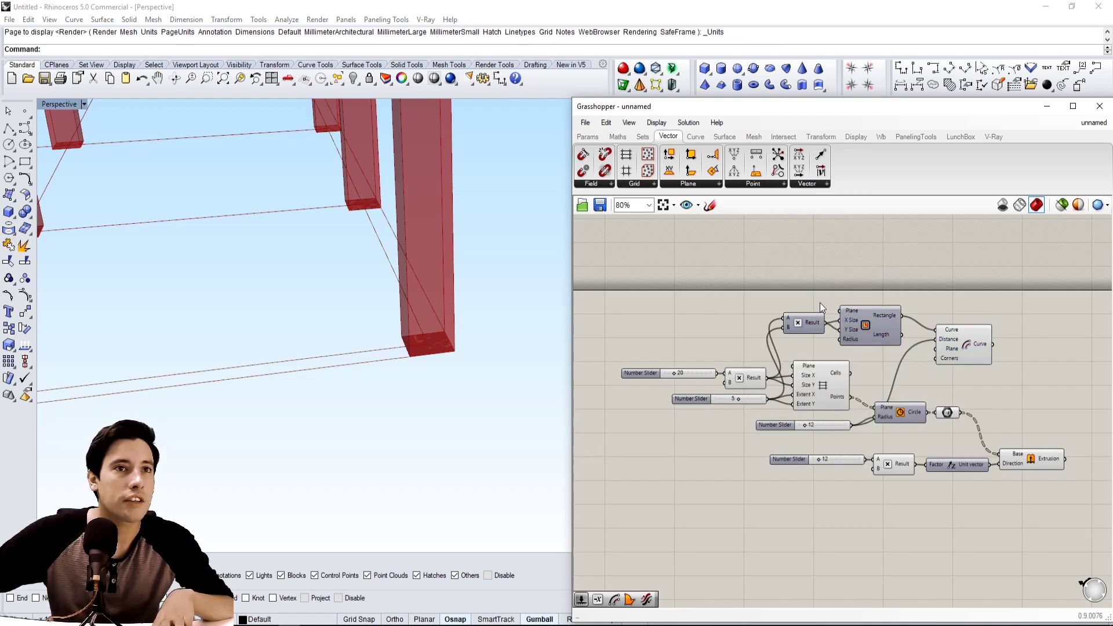
pyautogui.moveTo(884, 322); pyautogui.dragTo(907, 331)
pyautogui.moveTo(799, 321); pyautogui.dragTo(827, 336)
pyautogui.click(676, 314)
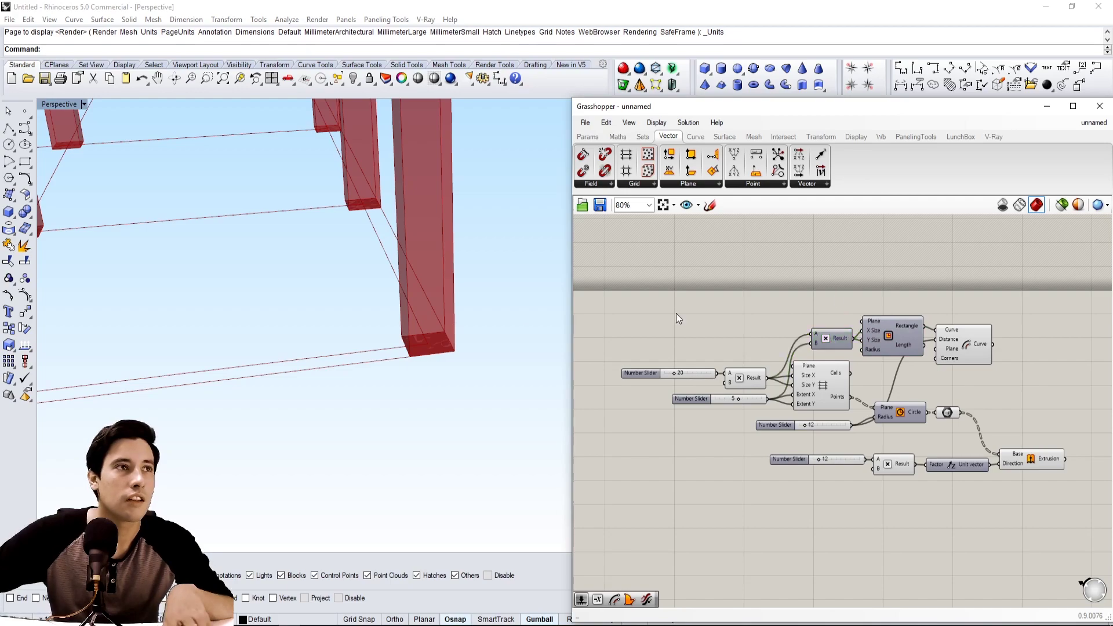
# - Turn off the preview of the square grid component
pyautogui.scroll(-3, 404, 329)
pyautogui.keyDown('shift'); pyautogui.moveTo(405, 329); pyautogui.dragTo(416, 391, button='right'); pyautogui.keyUp('shift')
pyautogui.click(966, 347)
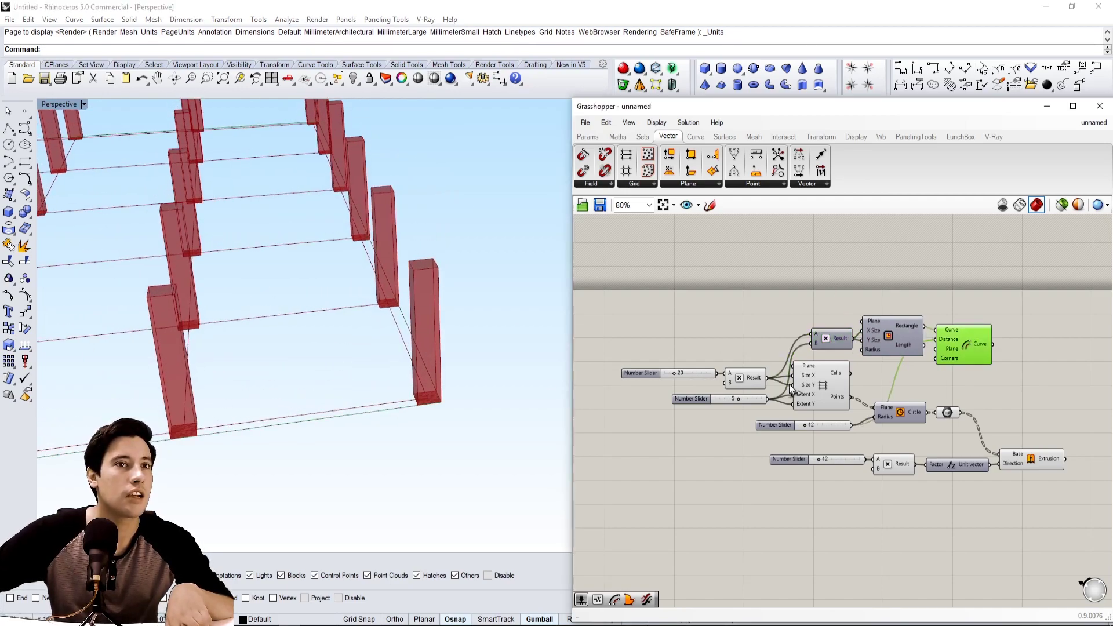
pyautogui.click(826, 386)
pyautogui.rightClick(828, 387)
pyautogui.click(844, 409)
pyautogui.scroll(-6, 380, 362)
# - Turn off the preview of the Box parameter and check the offset outline around the columns
pyautogui.keyDown('shift'); pyautogui.moveTo(380, 363); pyautogui.dragTo(423, 448, button='right'); pyautogui.keyUp('shift')
pyautogui.scroll(4, 425, 411)
pyautogui.rightClick(947, 413)
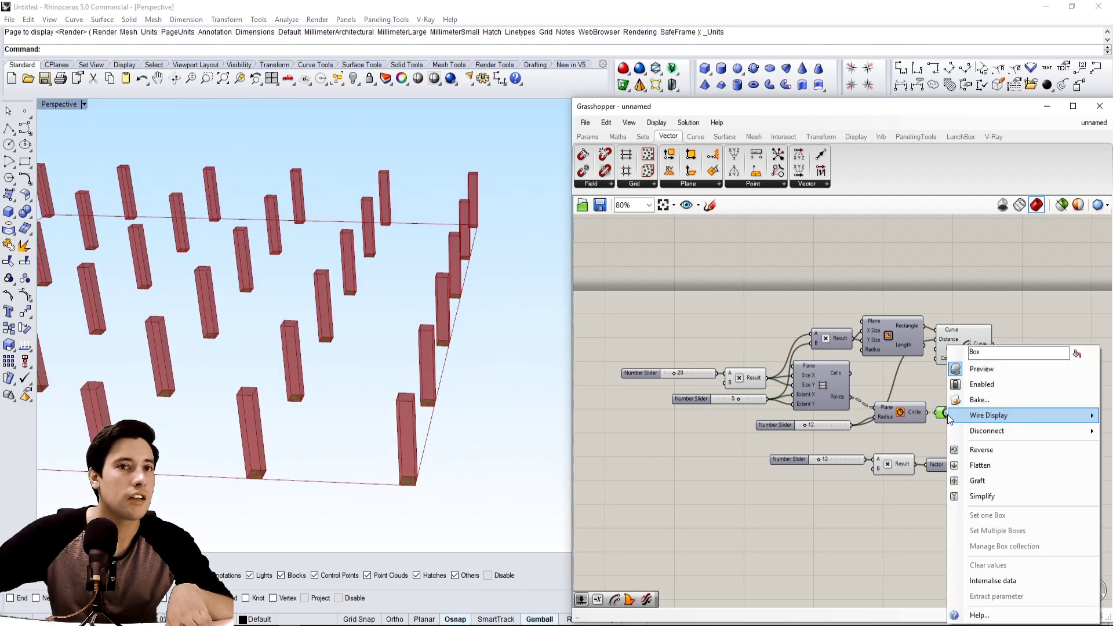
pyautogui.click(960, 370)
pyautogui.click(509, 432)
pyautogui.scroll(-4, 476, 429)
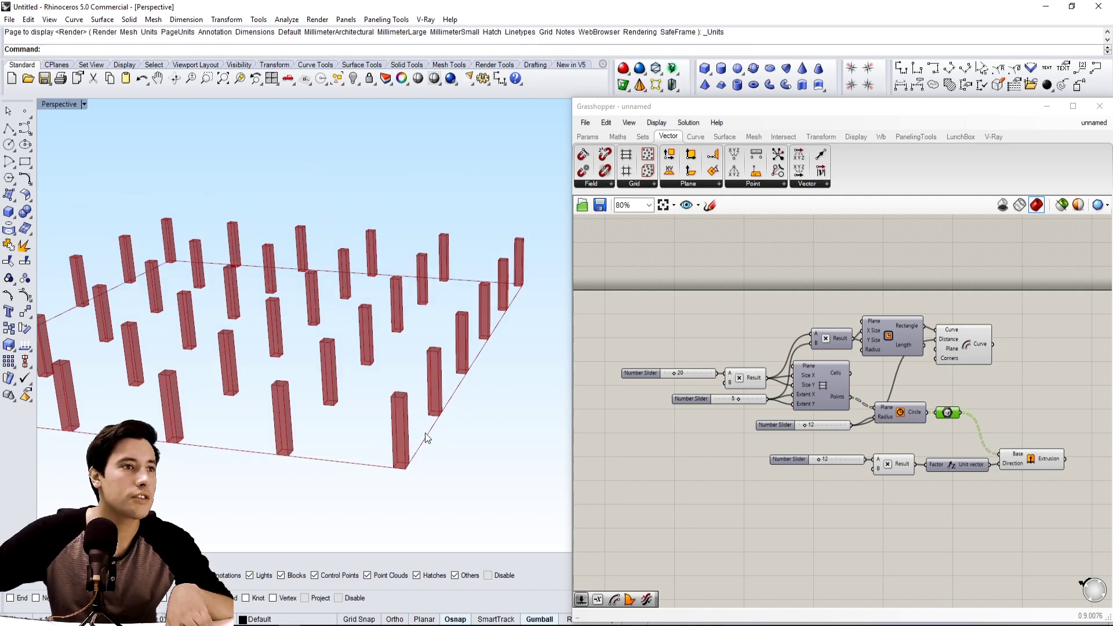
pyautogui.moveTo(427, 459); pyautogui.dragTo(481, 371, button='right')
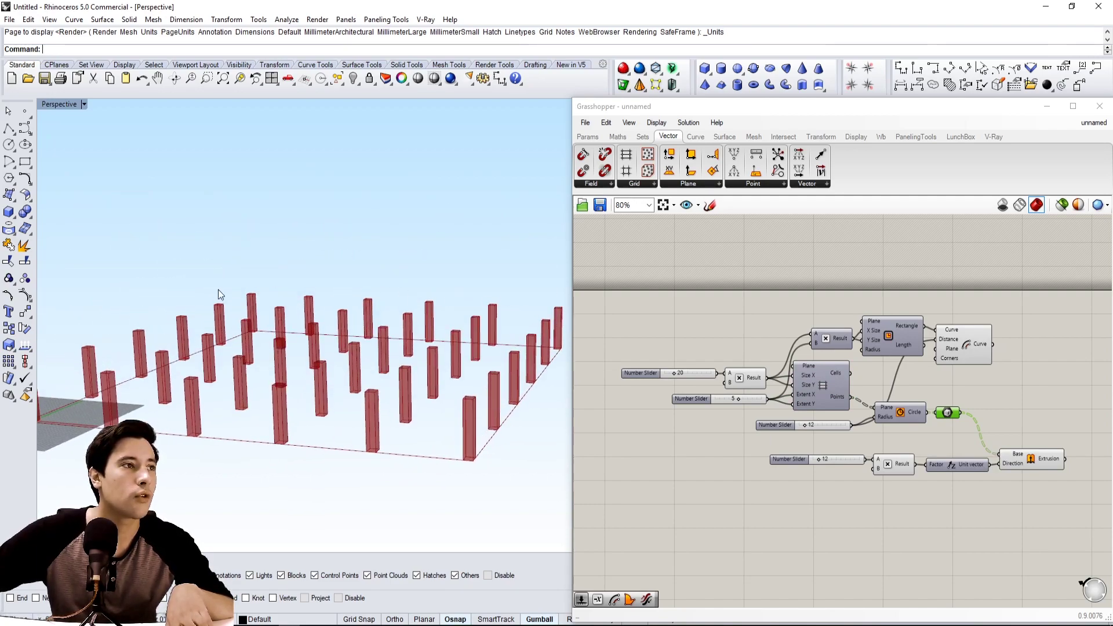
# - Add an Addition component near the more widely spaced Offset and connect the radius slider to its A input
pyautogui.click(673, 329)
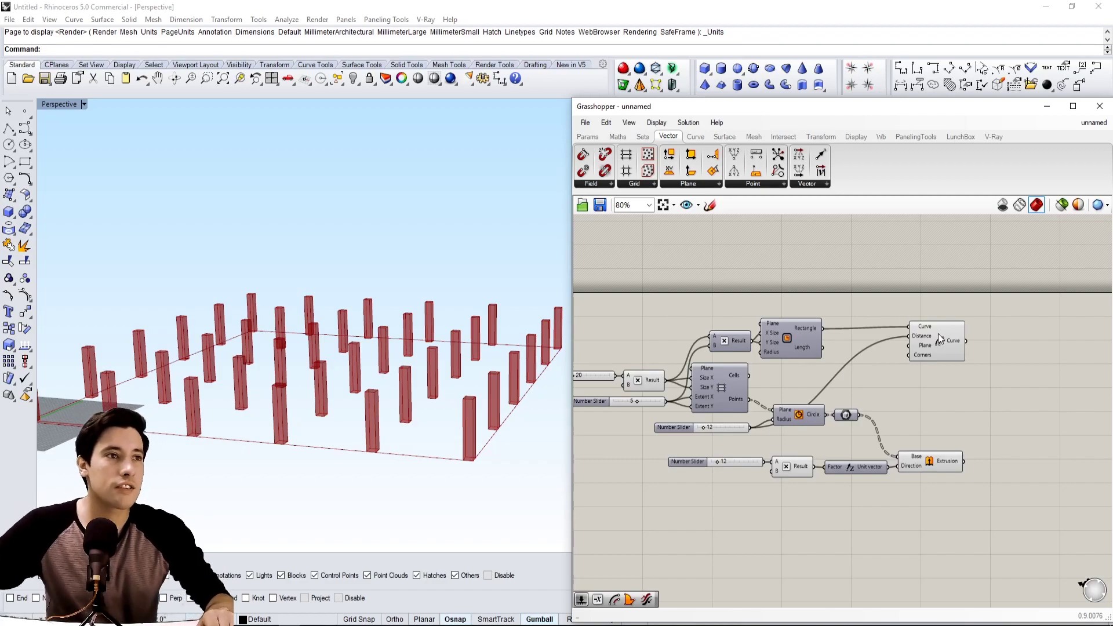
pyautogui.click(938, 333)
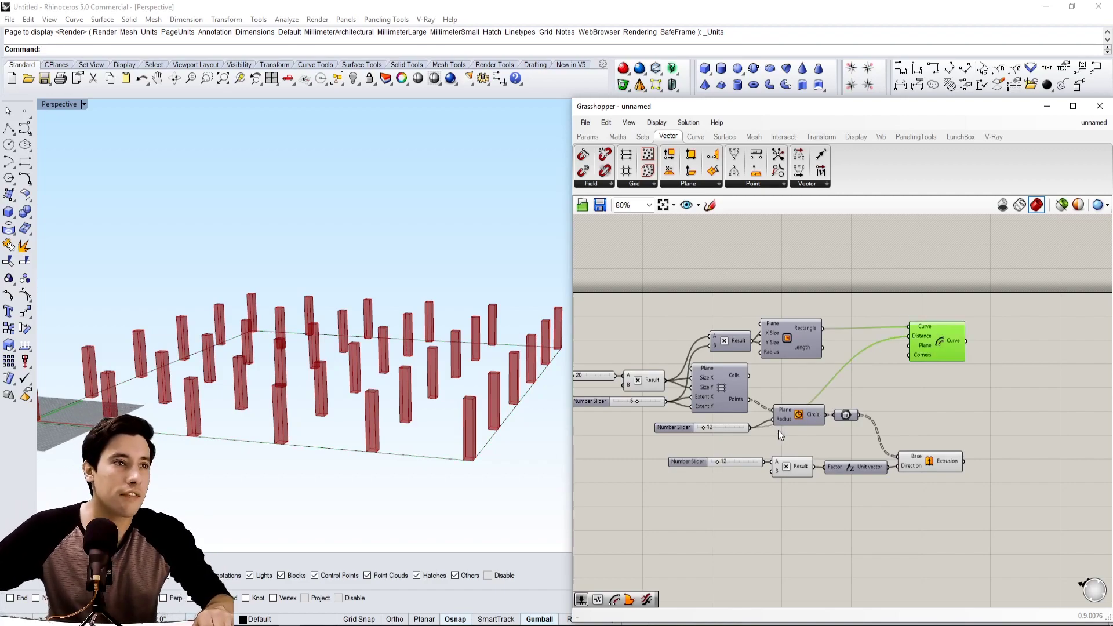
pyautogui.doubleClick(878, 357)
pyautogui.write('+')
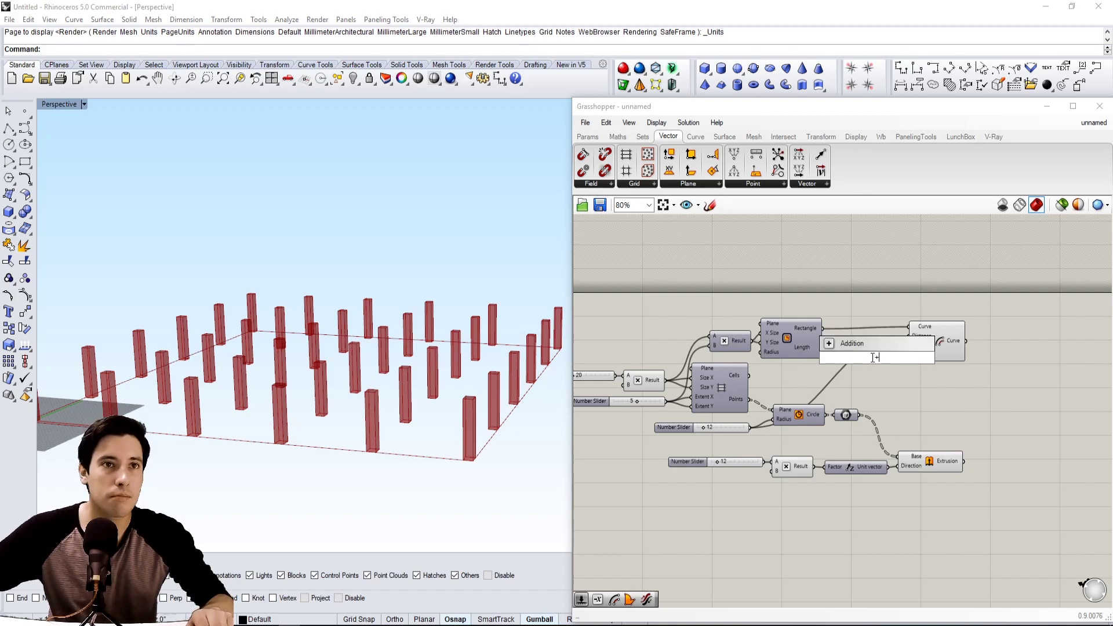
pyautogui.press('Return')
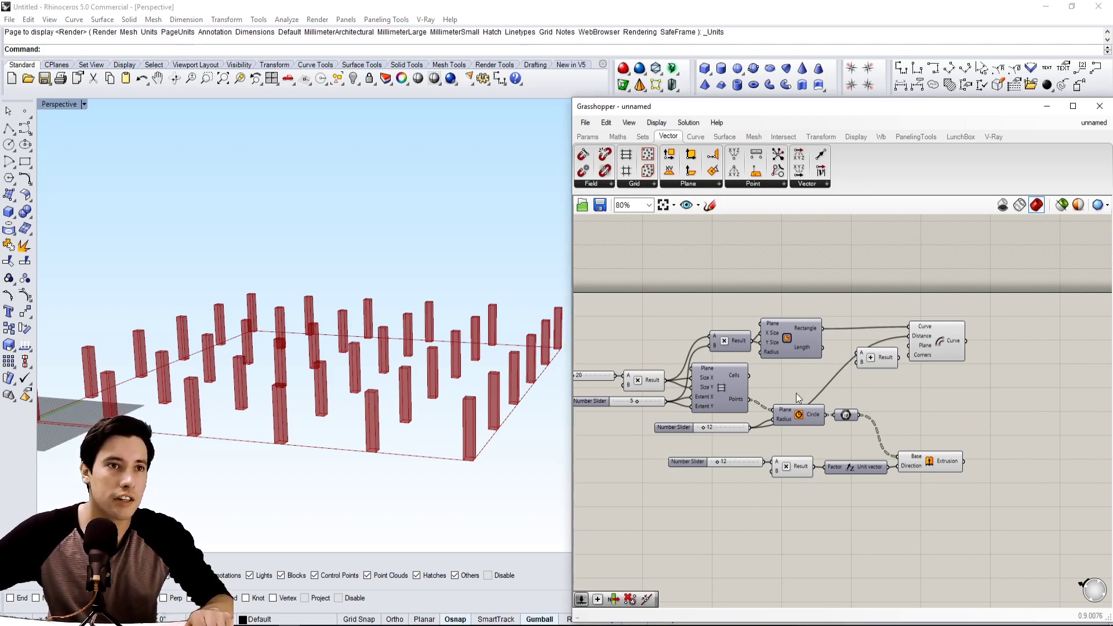
pyautogui.moveTo(750, 427); pyautogui.dragTo(917, 384)
pyautogui.scroll(3, 838, 388)
pyautogui.click(831, 396)
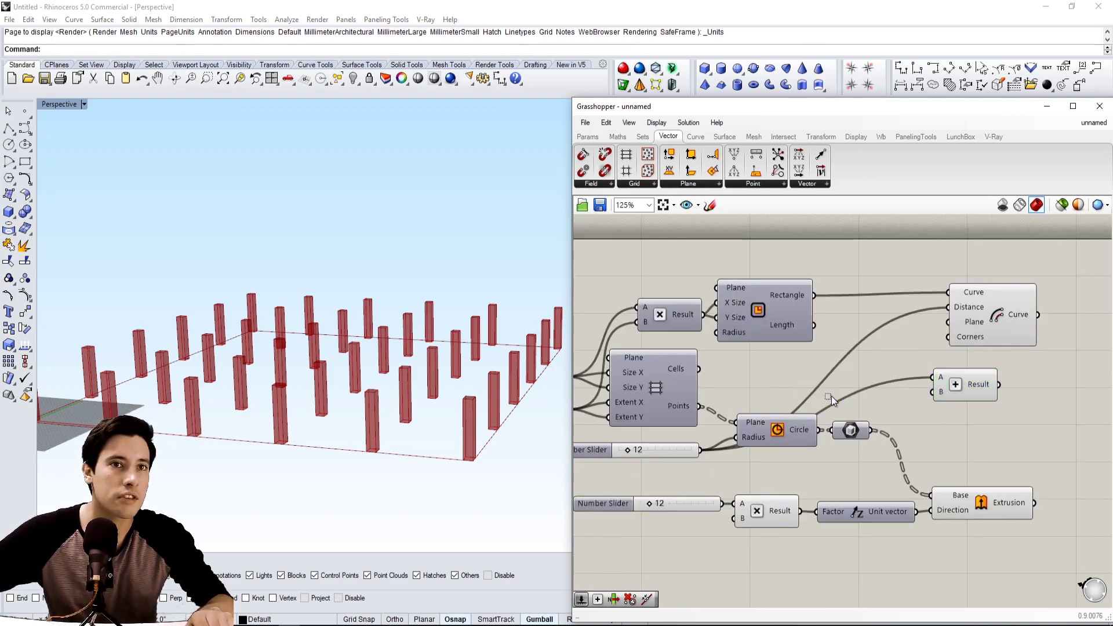
# - Create a number slider set to 24 and connect it to the B input of the Addition component
pyautogui.doubleClick(831, 394)
pyautogui.write('24')
pyautogui.press('Return')
pyautogui.moveTo(905, 394); pyautogui.dragTo(932, 393)
# - Give the Offset component more room and connect the Addition result to its Distance input
pyautogui.moveTo(1002, 328); pyautogui.dragTo(899, 322, button='right')
pyautogui.moveTo(899, 322); pyautogui.dragTo(983, 305)
pyautogui.scroll(-3, 690, 427)
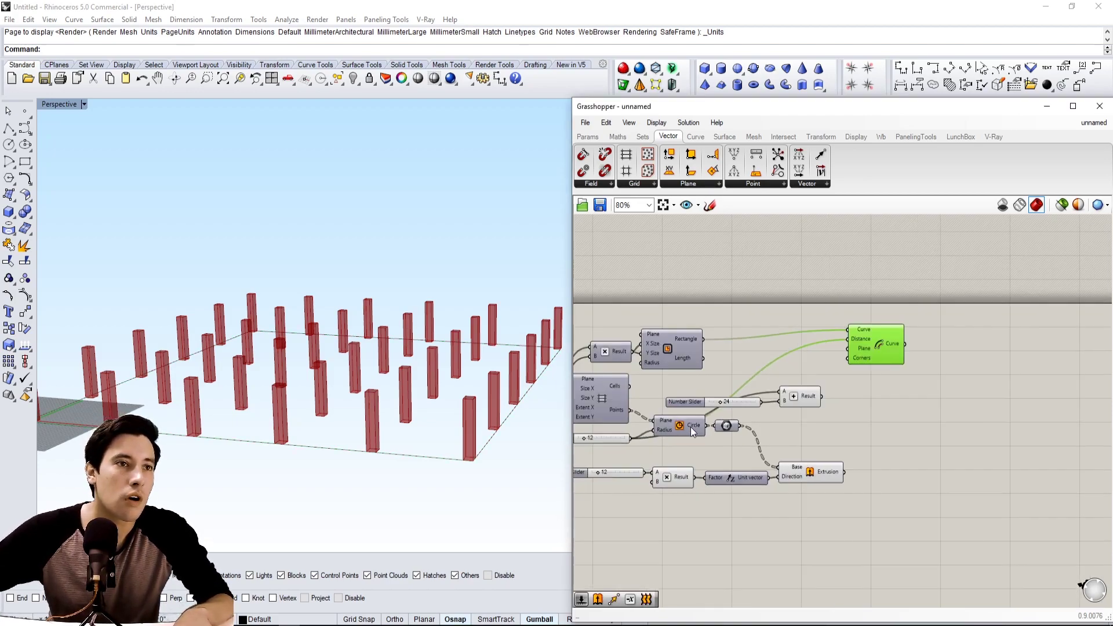
pyautogui.scroll(1, 777, 392)
pyautogui.moveTo(832, 398); pyautogui.dragTo(866, 325)
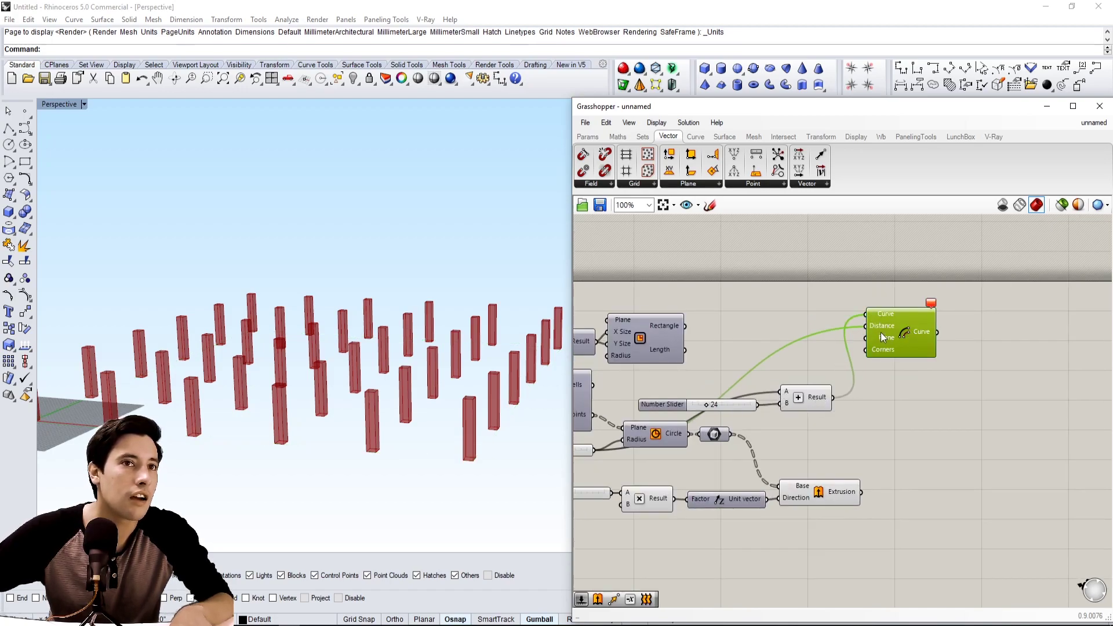
pyautogui.click(853, 365)
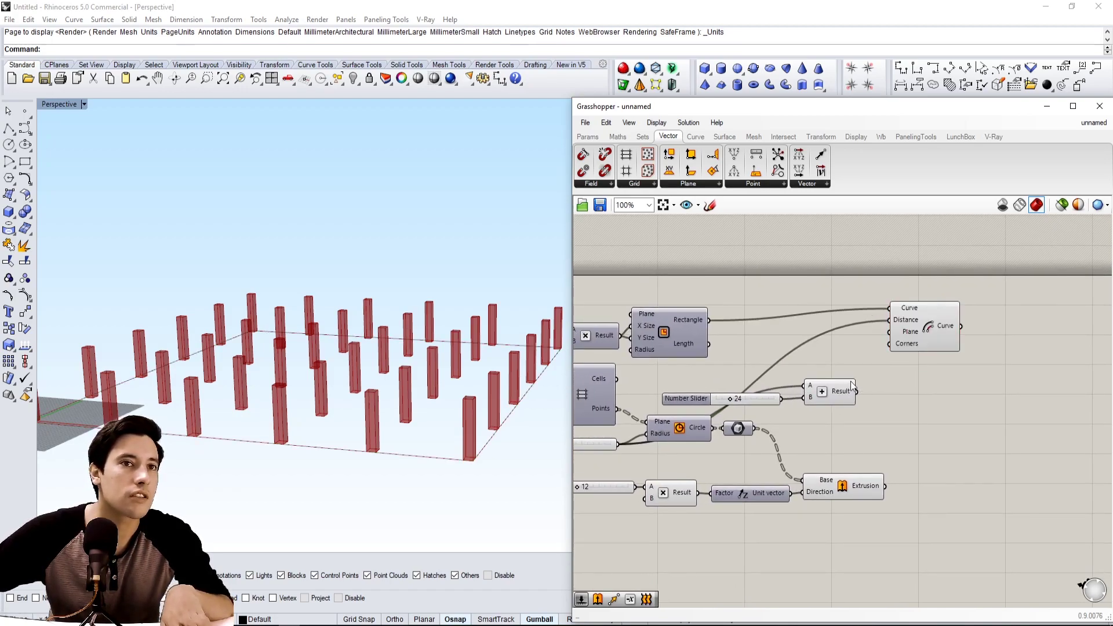
pyautogui.moveTo(855, 397); pyautogui.dragTo(890, 320)
pyautogui.click(930, 327)
# - Reduce the extra offset slider feeding the Addition to 0 so the outline sits at the column corners
pyautogui.scroll(3, 778, 387)
pyautogui.moveTo(791, 388); pyautogui.dragTo(861, 387, button='right')
pyautogui.scroll(5, 485, 417)
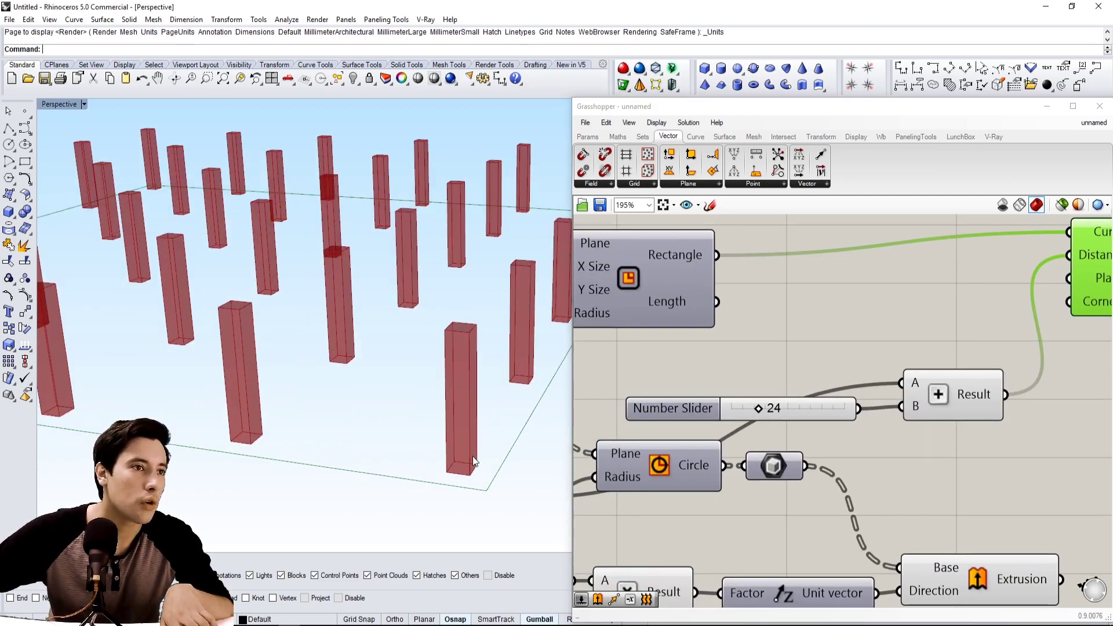
pyautogui.moveTo(757, 410); pyautogui.dragTo(661, 400)
pyautogui.scroll(-5, 219, 396)
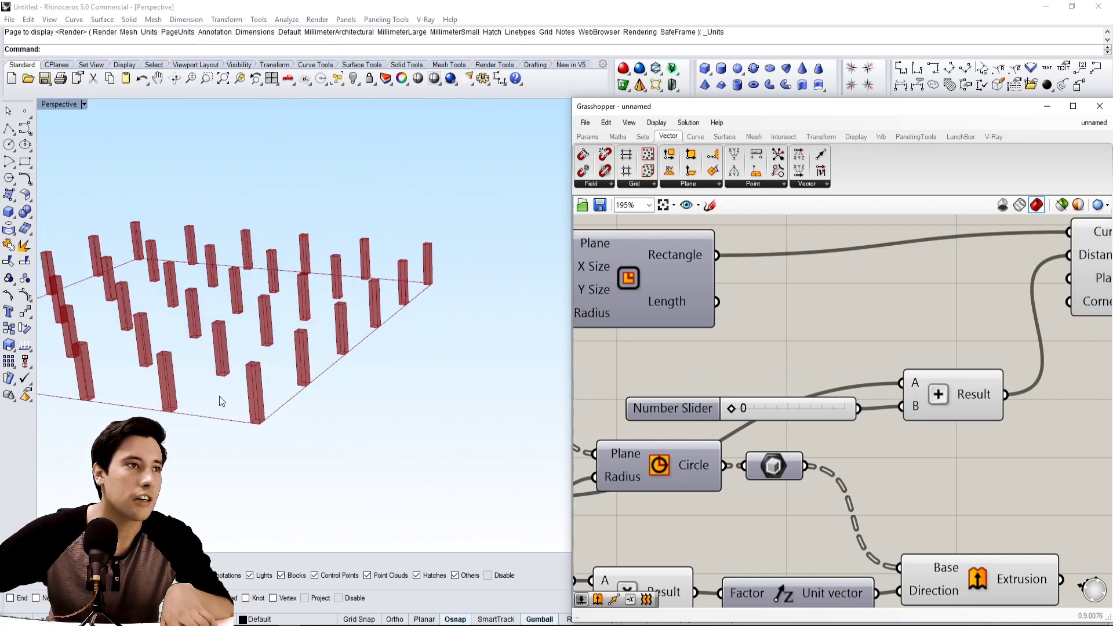
pyautogui.scroll(-4, 708, 339)
# - Add a Boundary Surfaces component and connect the offset Curve output to its Edges input
pyautogui.moveTo(794, 355); pyautogui.dragTo(801, 364)
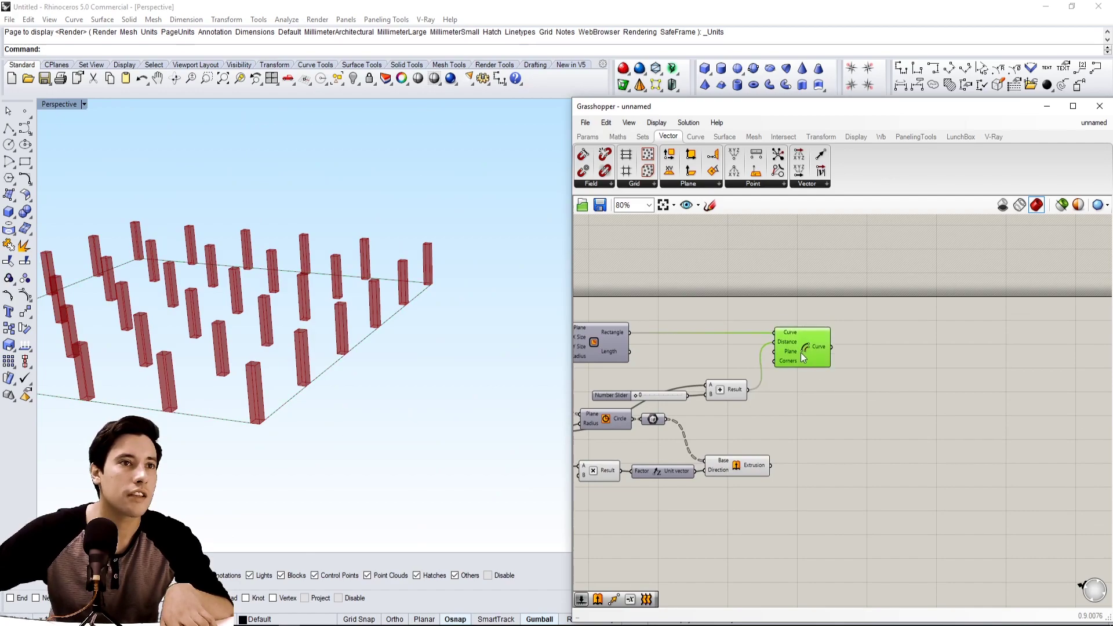
pyautogui.doubleClick(875, 360)
pyautogui.write('boundary')
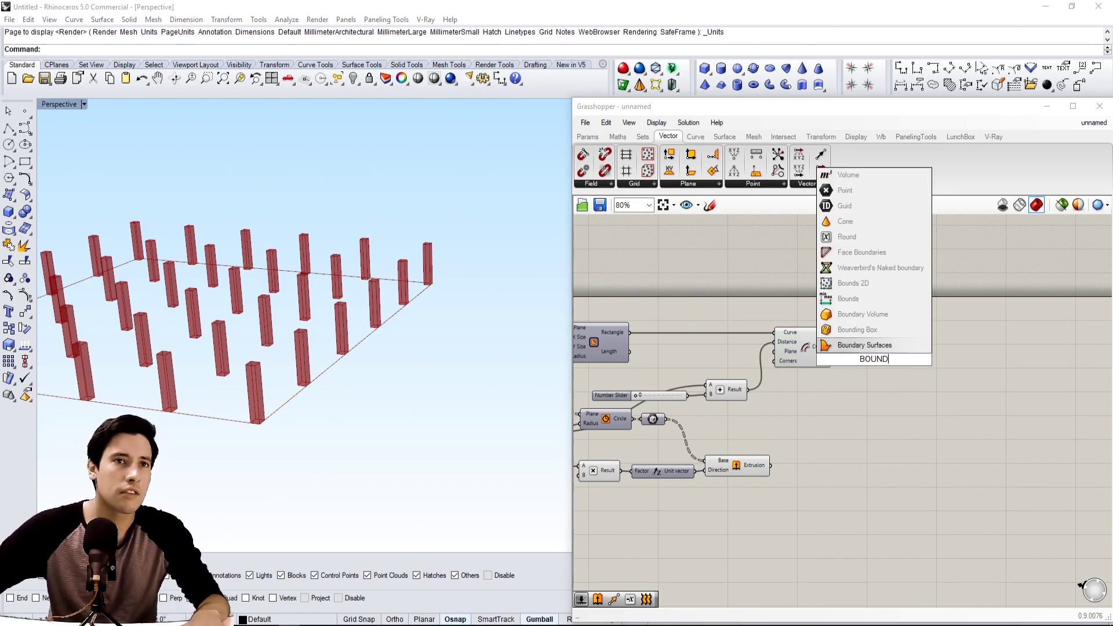
pyautogui.click(834, 345)
pyautogui.moveTo(833, 346); pyautogui.dragTo(878, 346)
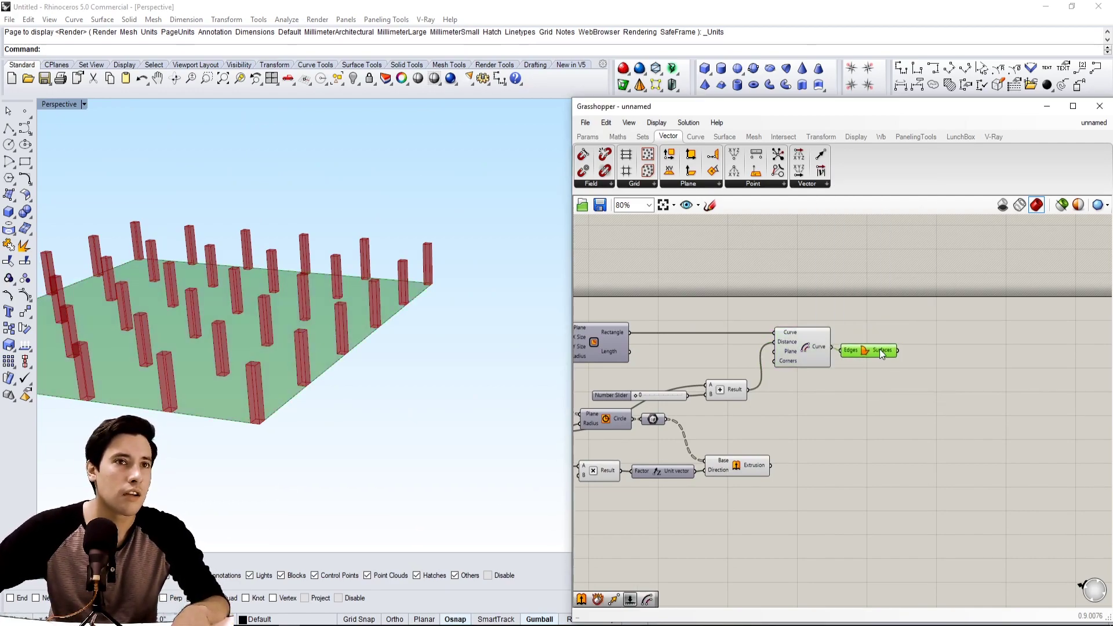
# - Turn off the preview of the Offset component
pyautogui.moveTo(838, 381); pyautogui.dragTo(791, 317)
pyautogui.middleClick(791, 317)
pyautogui.click(817, 291)
pyautogui.click(930, 363)
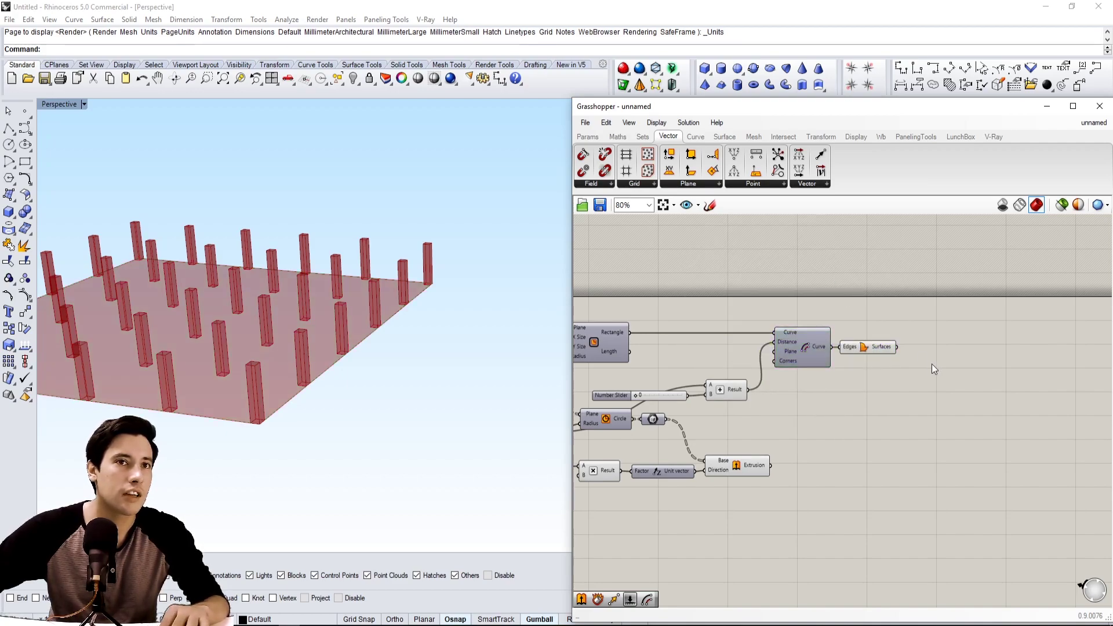
# - Duplicate the column slider, Multiplication, Unit Z and Extrusion beside the Boundary Surfaces, and connect the Surfaces output to the copied Extrusion's Base
pyautogui.moveTo(802, 476); pyautogui.dragTo(869, 438, button='right')
pyautogui.moveTo(854, 463); pyautogui.dragTo(586, 422)
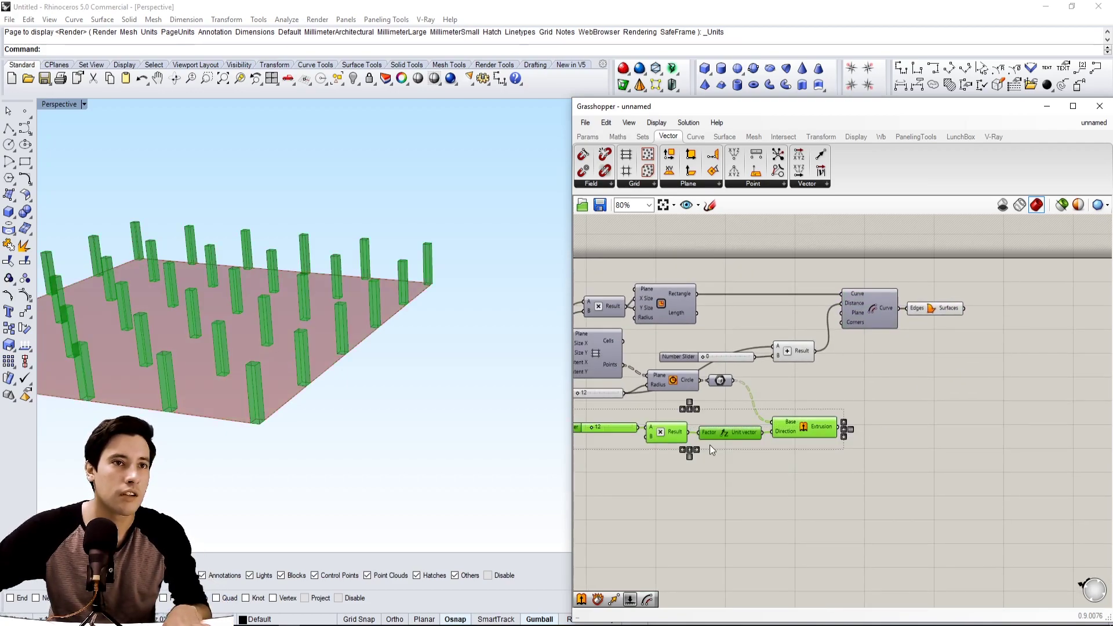
pyautogui.scroll(-2, 709, 445)
pyautogui.keyDown('alt'); pyautogui.moveTo(969, 377); pyautogui.dragTo(969, 377); pyautogui.keyUp('alt')
pyautogui.scroll(4, 894, 364)
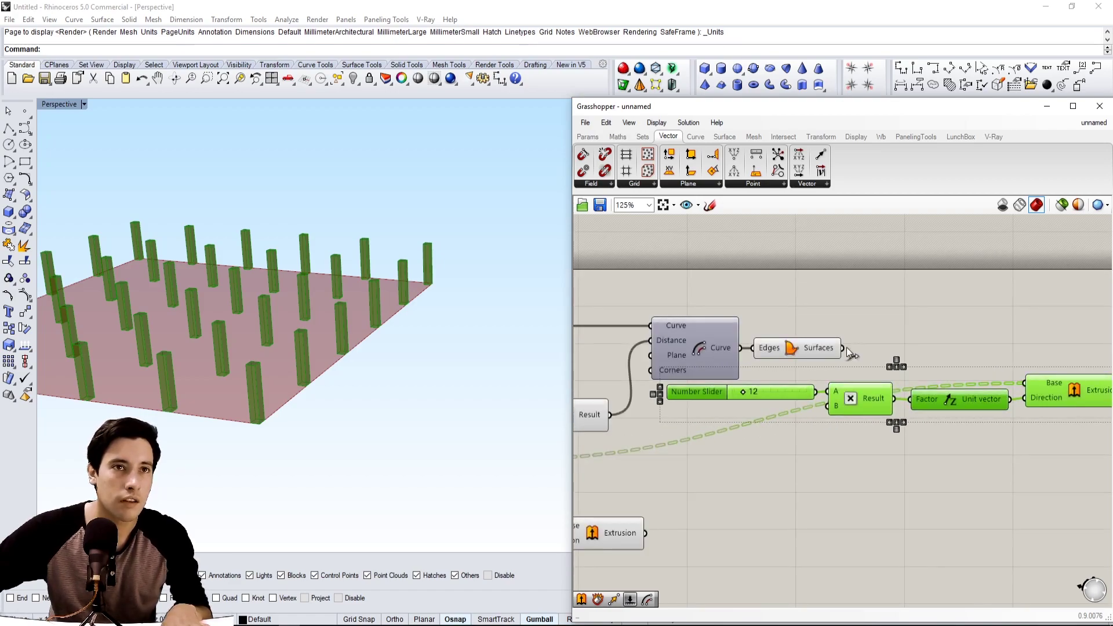
pyautogui.moveTo(997, 441); pyautogui.dragTo(918, 439, button='right')
pyautogui.moveTo(764, 345); pyautogui.dragTo(946, 381)
pyautogui.click(1038, 447)
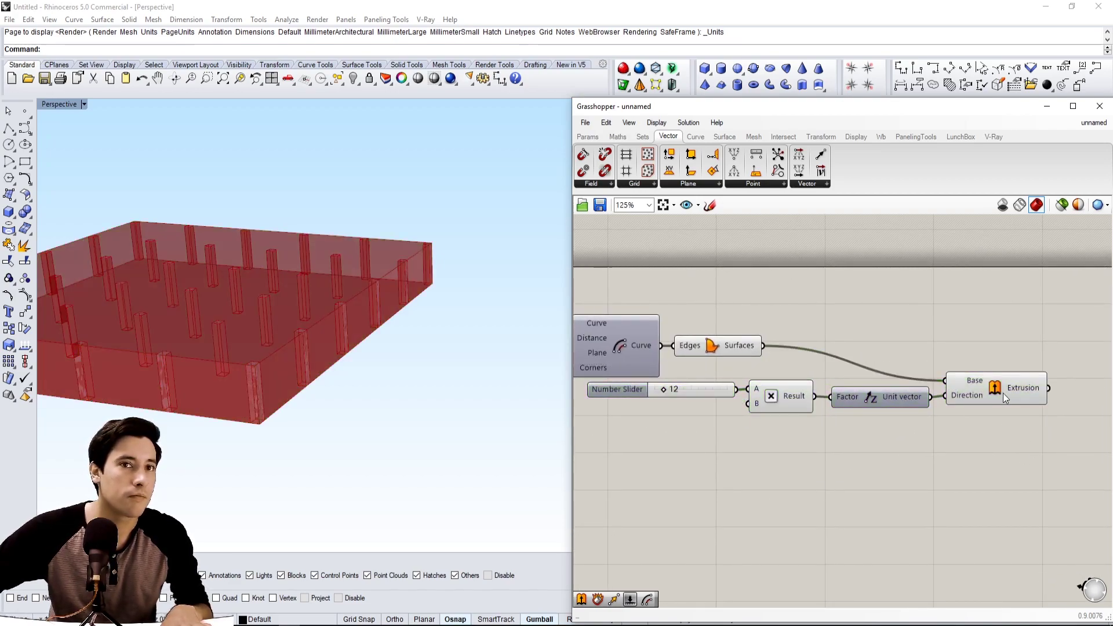
pyautogui.moveTo(1073, 418); pyautogui.dragTo(721, 383)
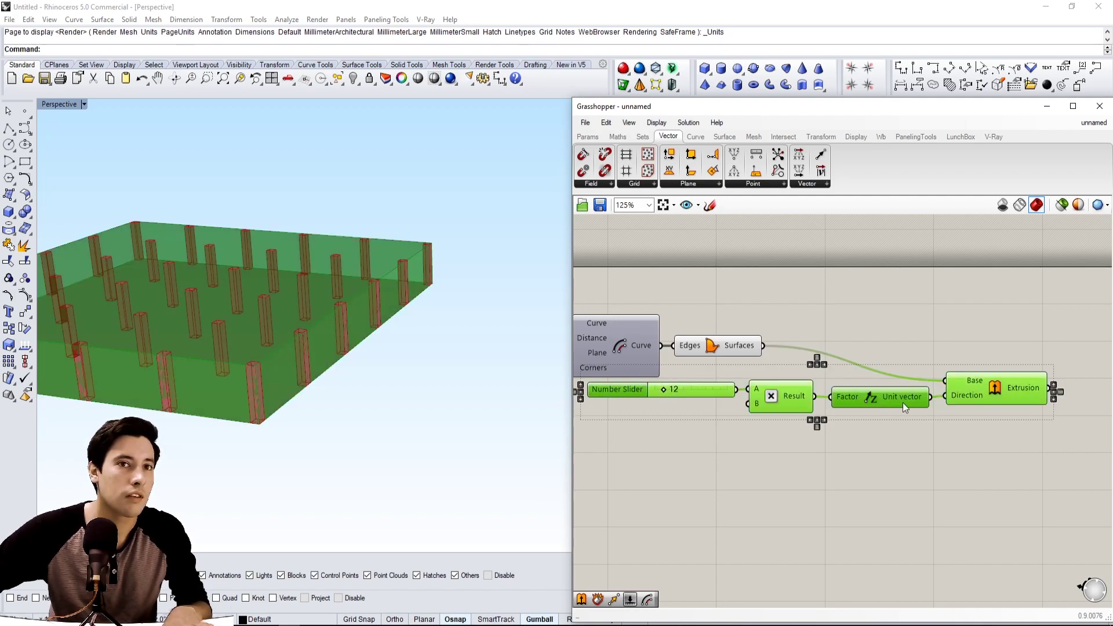
pyautogui.moveTo(903, 402); pyautogui.dragTo(908, 426)
pyautogui.click(918, 381)
pyautogui.click(988, 400)
# - Try a value of 2 on the copied slider that drives the slab thickness
pyautogui.moveTo(789, 463); pyautogui.dragTo(841, 447, button='right')
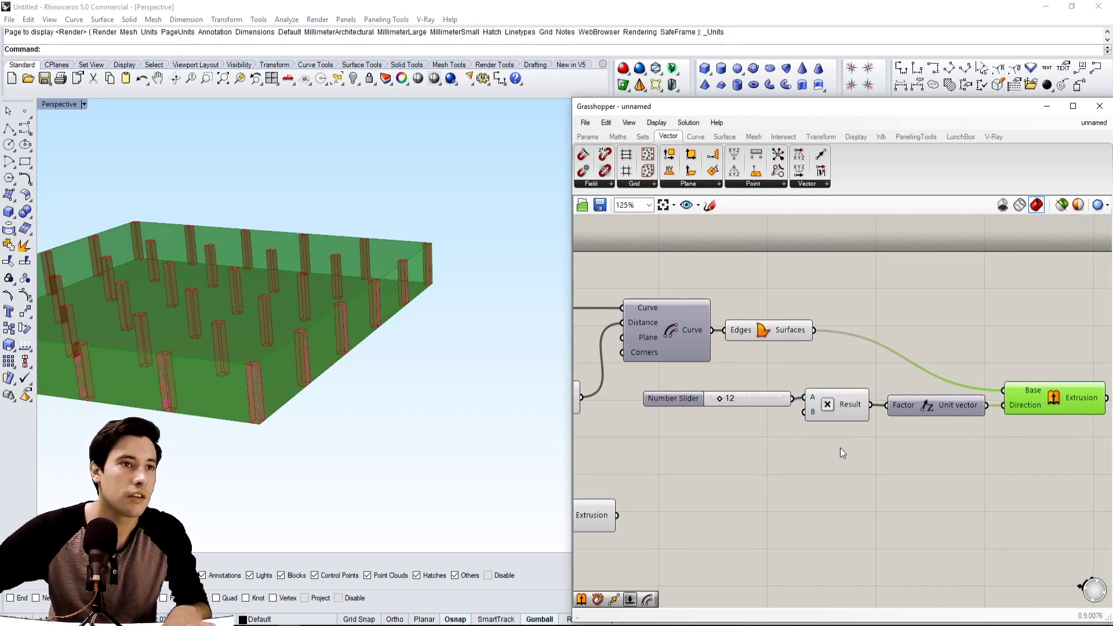
pyautogui.scroll(2, 754, 413)
pyautogui.moveTo(711, 393); pyautogui.dragTo(648, 397)
pyautogui.click(895, 434)
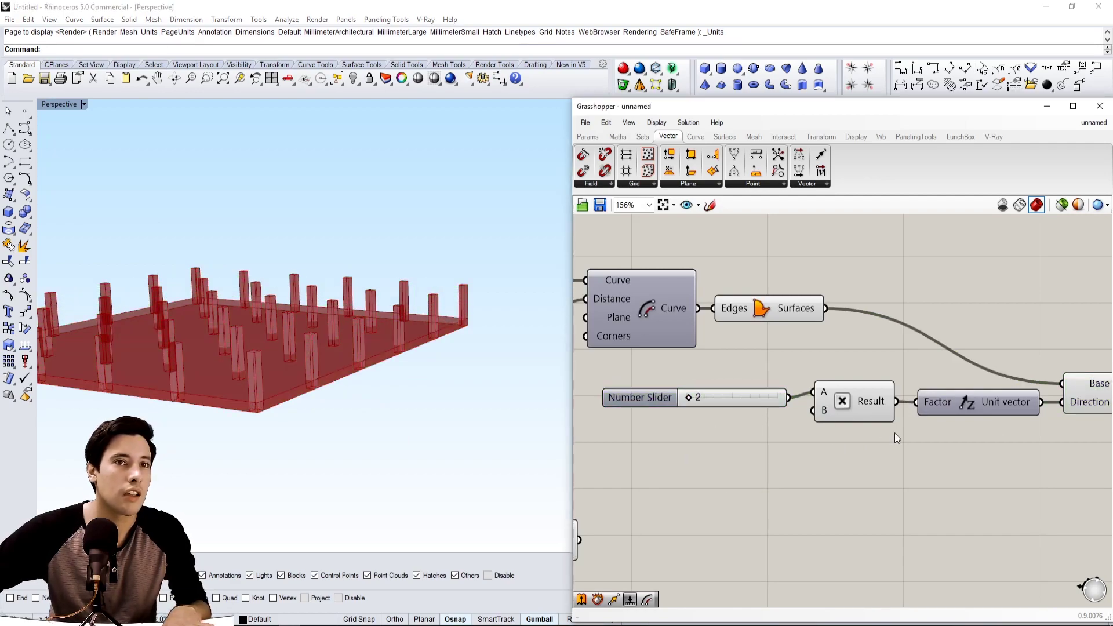
# - Delete the copied Multiplication and number slider from the slab extrusion chain
pyautogui.moveTo(855, 406); pyautogui.dragTo(917, 402)
pyautogui.press('Delete')
pyautogui.moveTo(689, 398); pyautogui.dragTo(699, 398)
pyautogui.click(647, 401)
pyautogui.press('Delete')
# - Add a number slider set to 12 and connect it to the Factor input of the slab's Unit Z
pyautogui.doubleClick(733, 410)
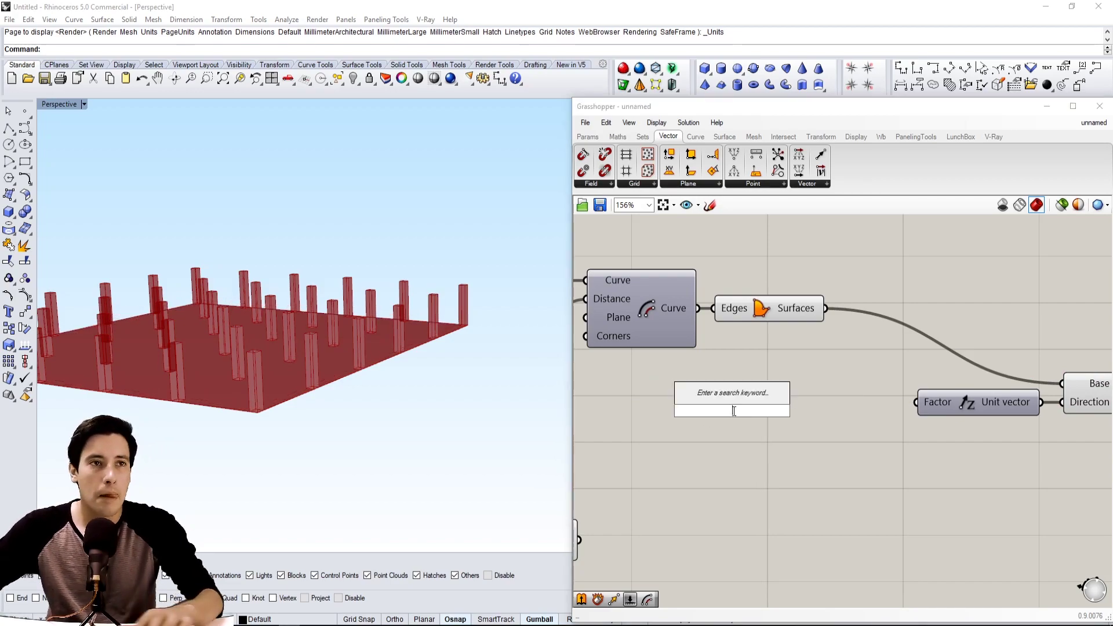
pyautogui.moveTo(732, 399); pyautogui.dragTo(733, 399)
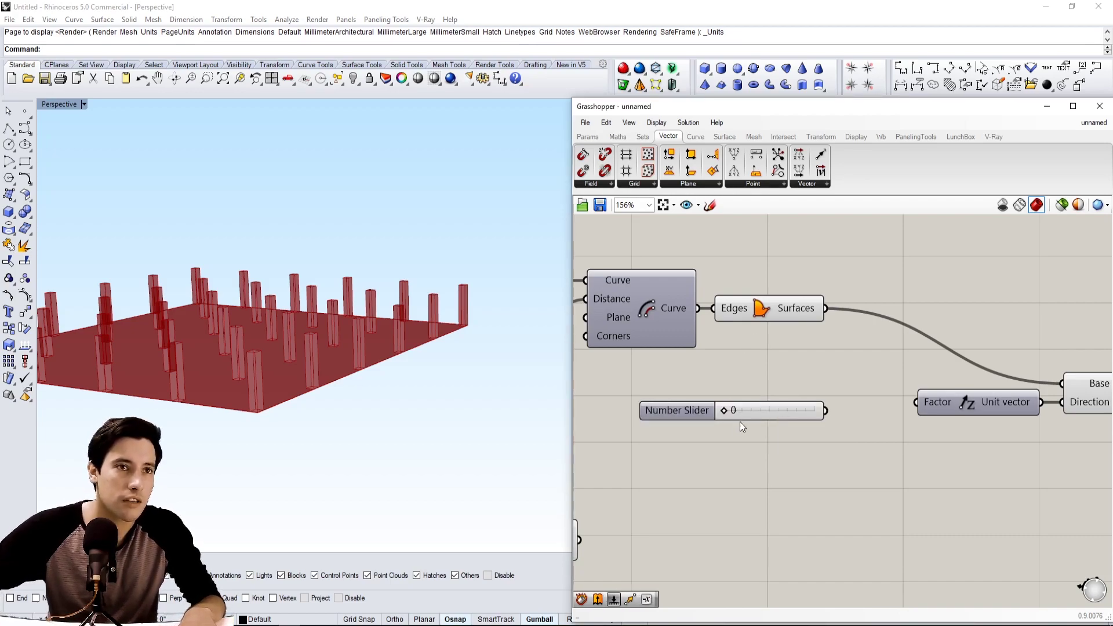
pyautogui.doubleClick(728, 412)
pyautogui.write('12')
pyautogui.press('Return')
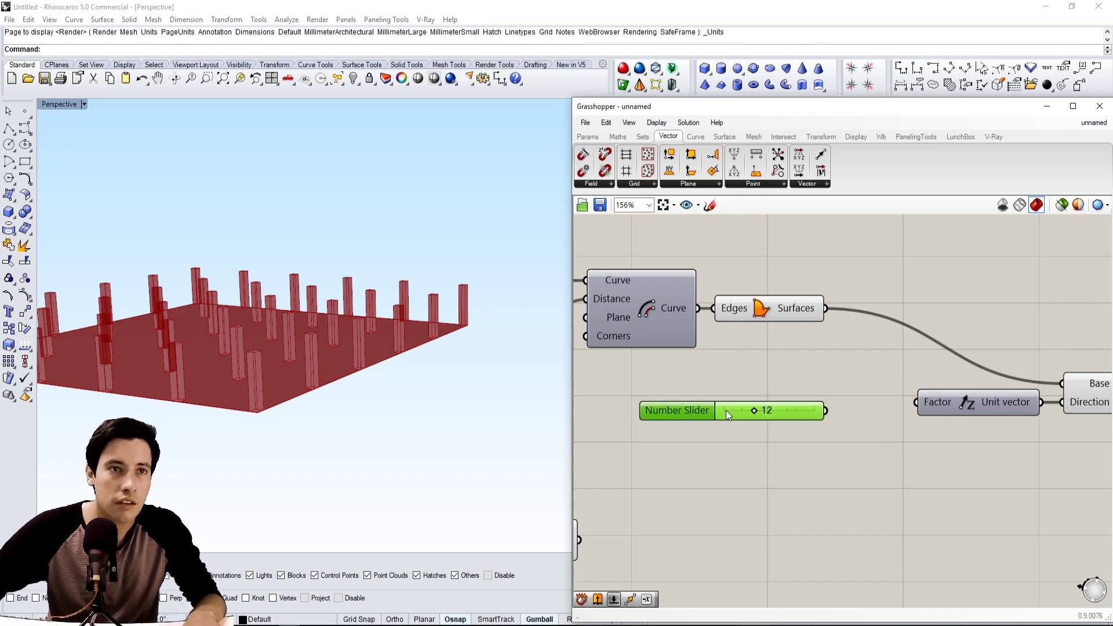
pyautogui.moveTo(826, 411); pyautogui.dragTo(917, 405)
# - Insert a Negative component between the slab's Unit Z vector and the Extrusion's Direction input to extrude the slab downwards
pyautogui.moveTo(278, 421)
pyautogui.mouseDown(button='right')
pyautogui.moveTo(263, 379)
pyautogui.moveTo(259, 428)
pyautogui.mouseUp(button='right')
pyautogui.scroll(5, 255, 387)
pyautogui.scroll(-4, 211, 452)
pyautogui.scroll(-4, 212, 454)
pyautogui.moveTo(827, 469); pyautogui.dragTo(705, 464, button='right')
pyautogui.moveTo(827, 401); pyautogui.dragTo(755, 406)
pyautogui.doubleClick(897, 434)
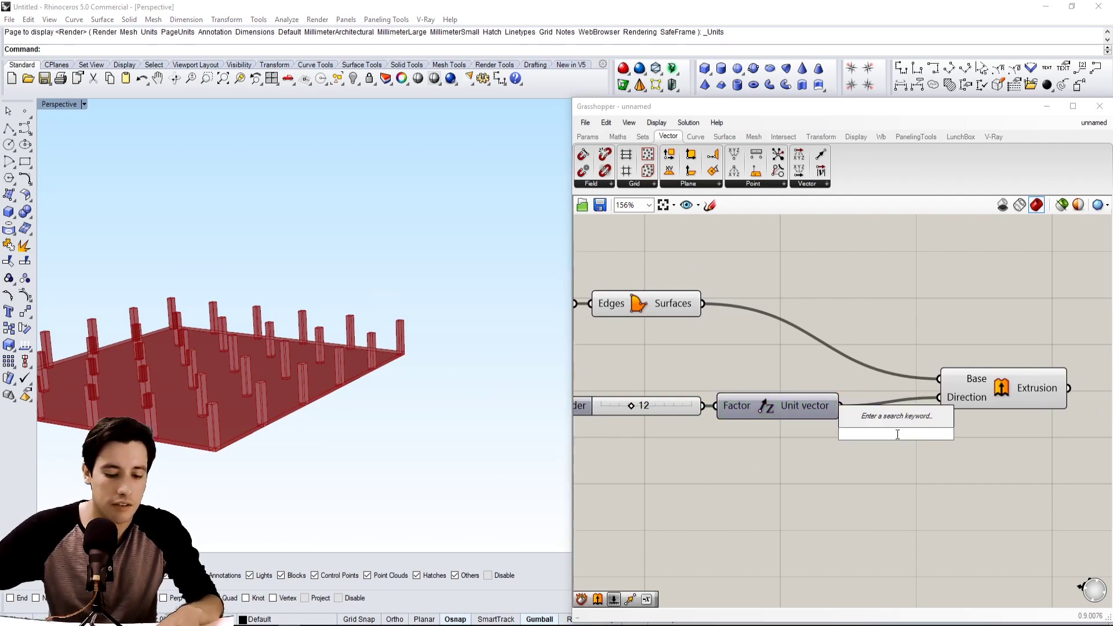
pyautogui.write('neg')
pyautogui.click(876, 420)
pyautogui.moveTo(842, 406); pyautogui.dragTo(846, 433)
pyautogui.moveTo(979, 395); pyautogui.dragTo(1014, 383)
pyautogui.moveTo(950, 434); pyautogui.dragTo(965, 400)
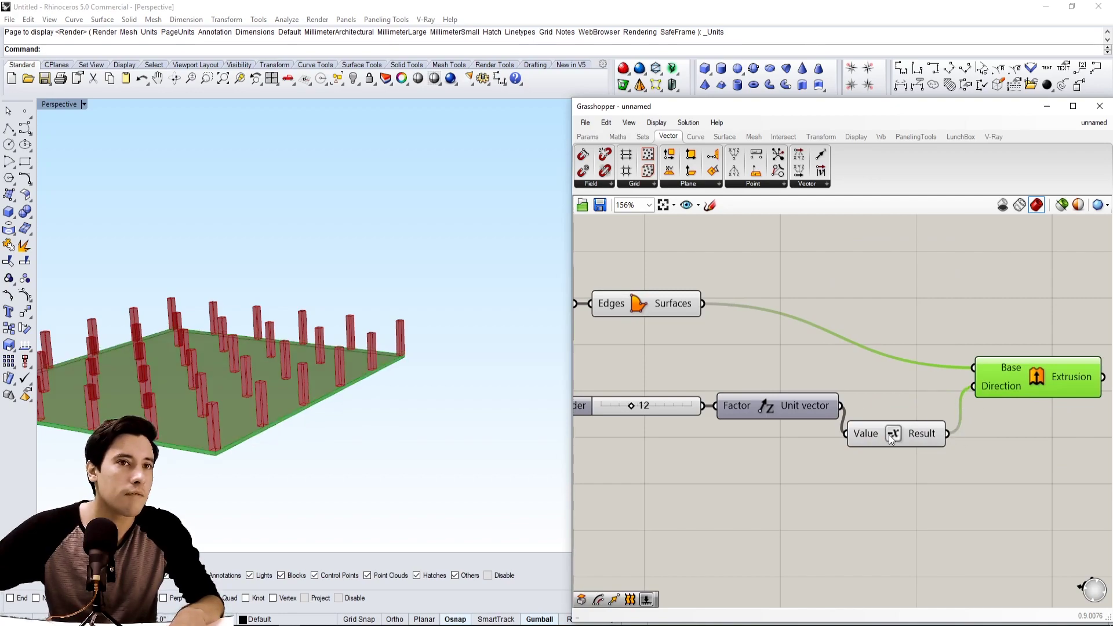
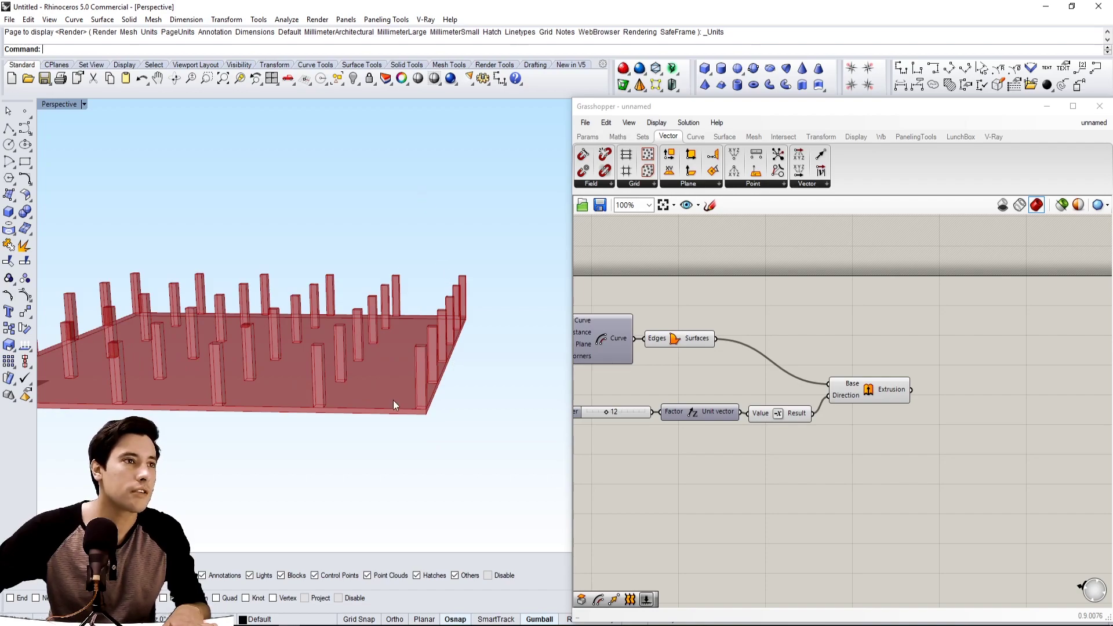
# - Add a Move component beyond the slab Extrusion and connect the Extrusion output to its Geometry input
pyautogui.click(855, 390)
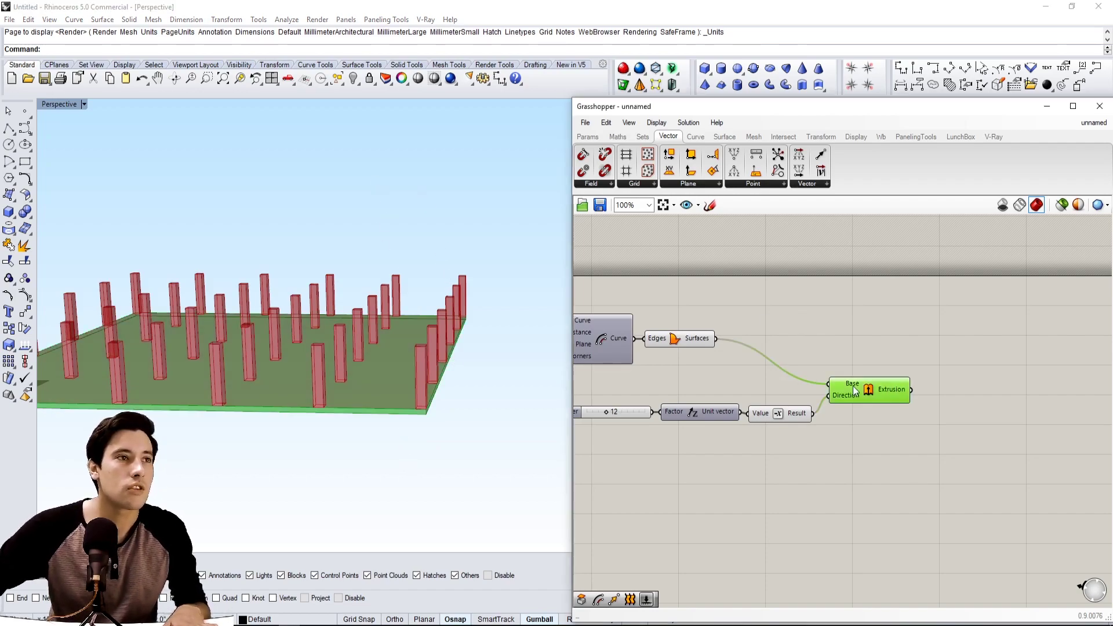
pyautogui.click(847, 321)
pyautogui.doubleClick(1006, 357)
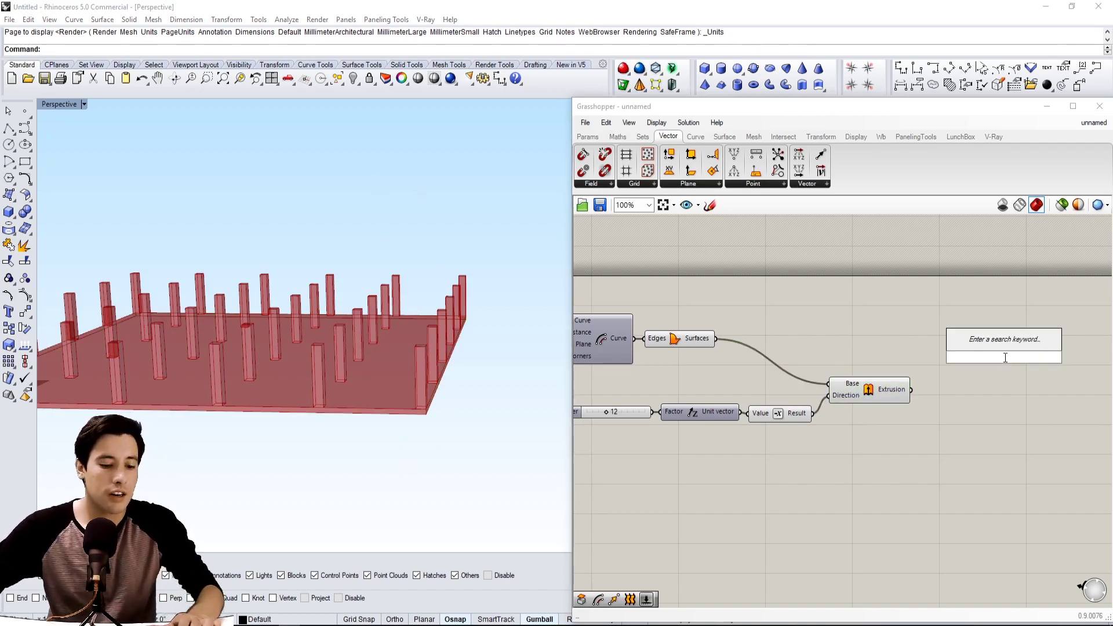
pyautogui.write('move')
pyautogui.press('Return')
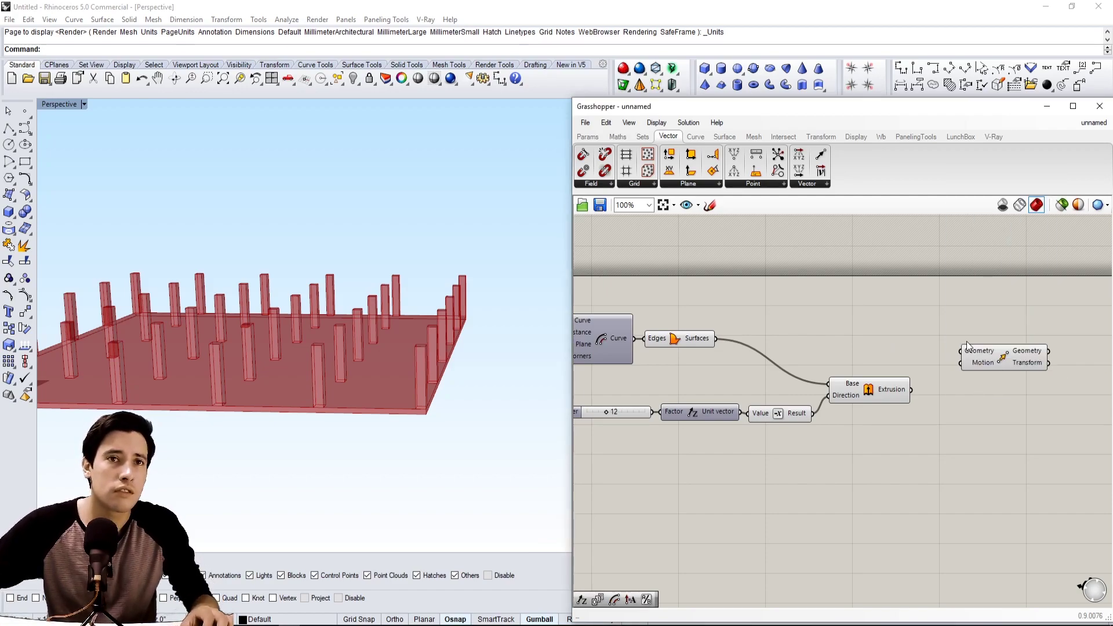
pyautogui.moveTo(1007, 359); pyautogui.dragTo(1080, 353)
pyautogui.click(867, 388)
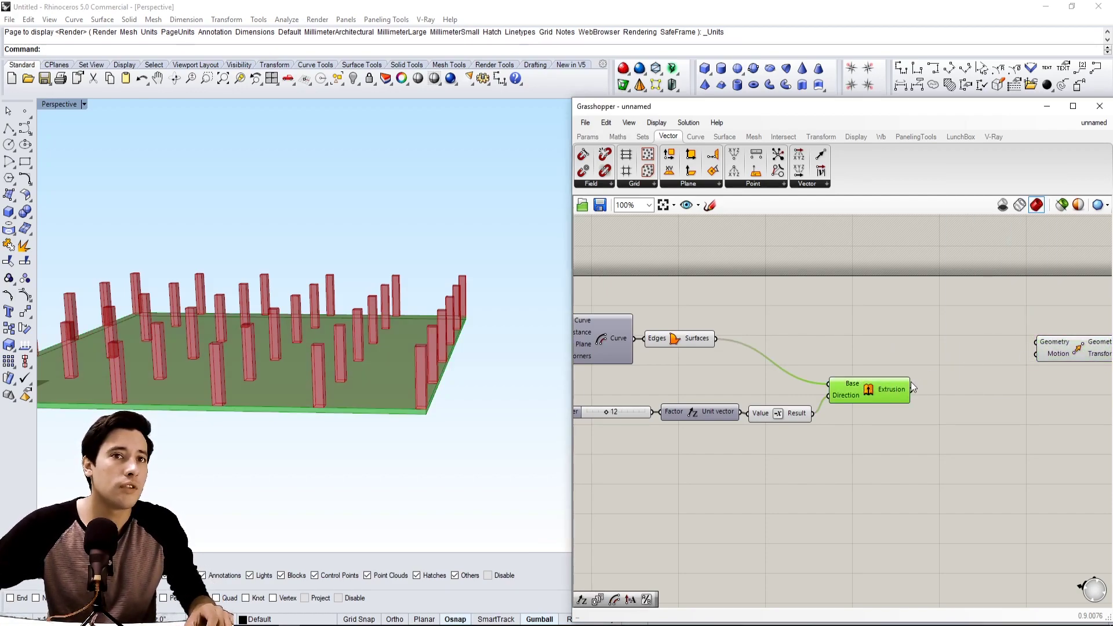
pyautogui.moveTo(912, 390); pyautogui.dragTo(1037, 342)
# - Turn off the preview of the Boundary Surfaces component
pyautogui.click(694, 338)
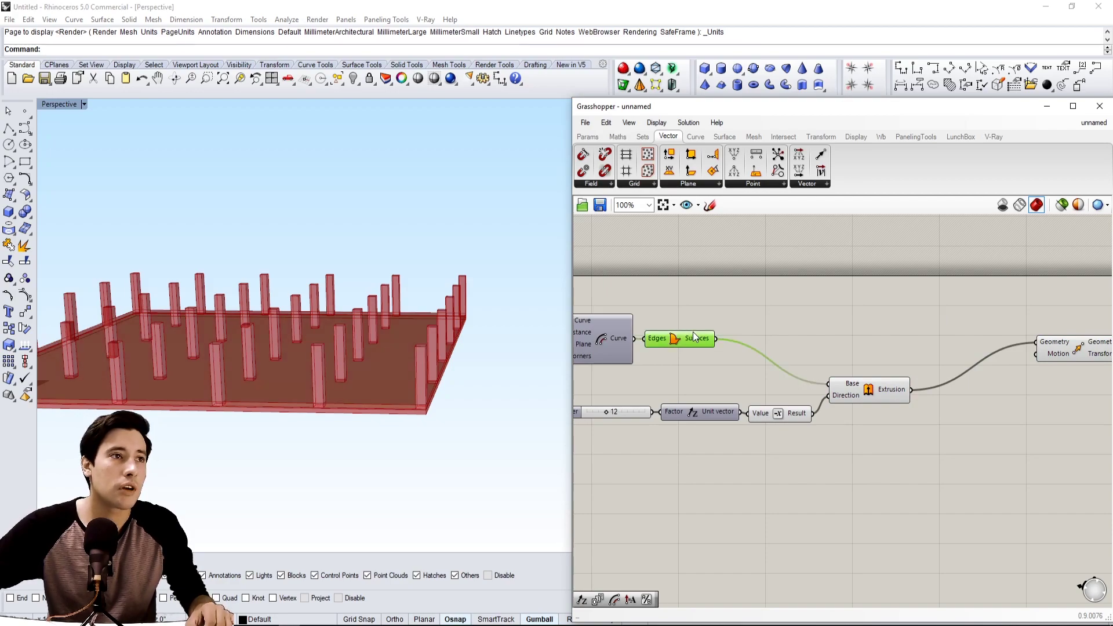
pyautogui.rightClick(690, 342)
pyautogui.press('Escape')
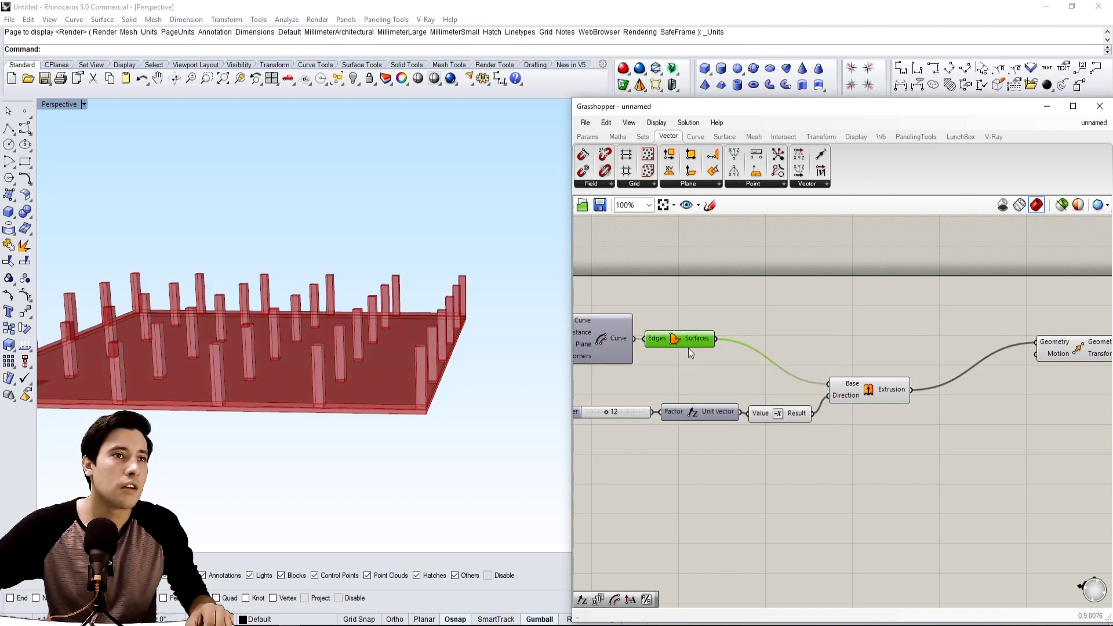
# - Add the column Extrusion as a second source to the Move's Geometry input and reposition the Move component
pyautogui.scroll(-4, 788, 419)
pyautogui.scroll(2, 787, 413)
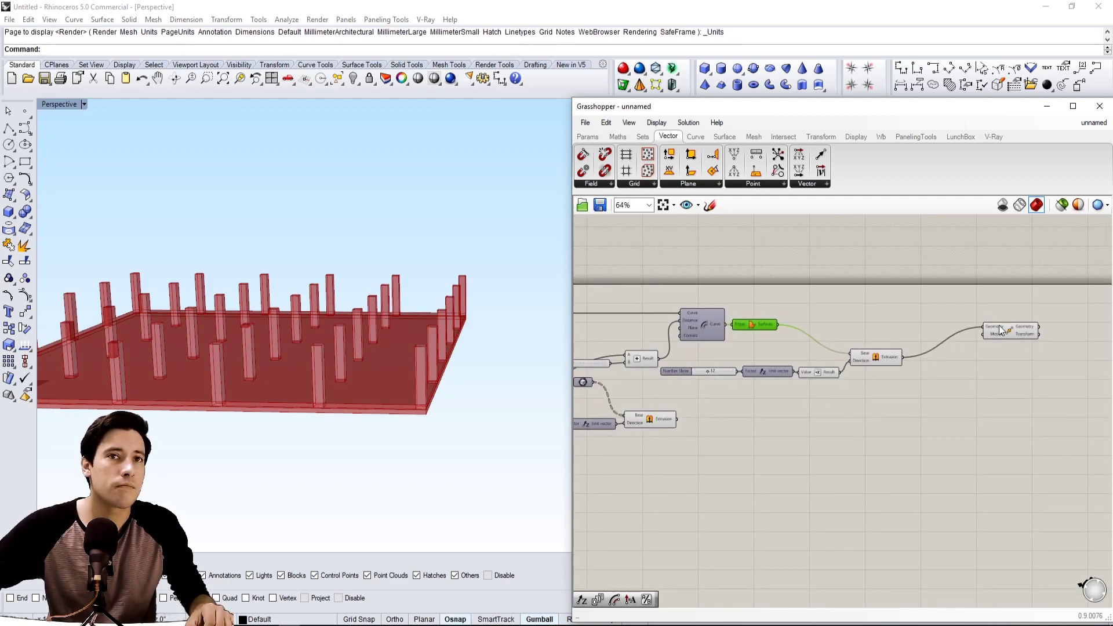
pyautogui.click(930, 384)
pyautogui.moveTo(679, 419); pyautogui.dragTo(917, 385)
pyautogui.click(958, 392)
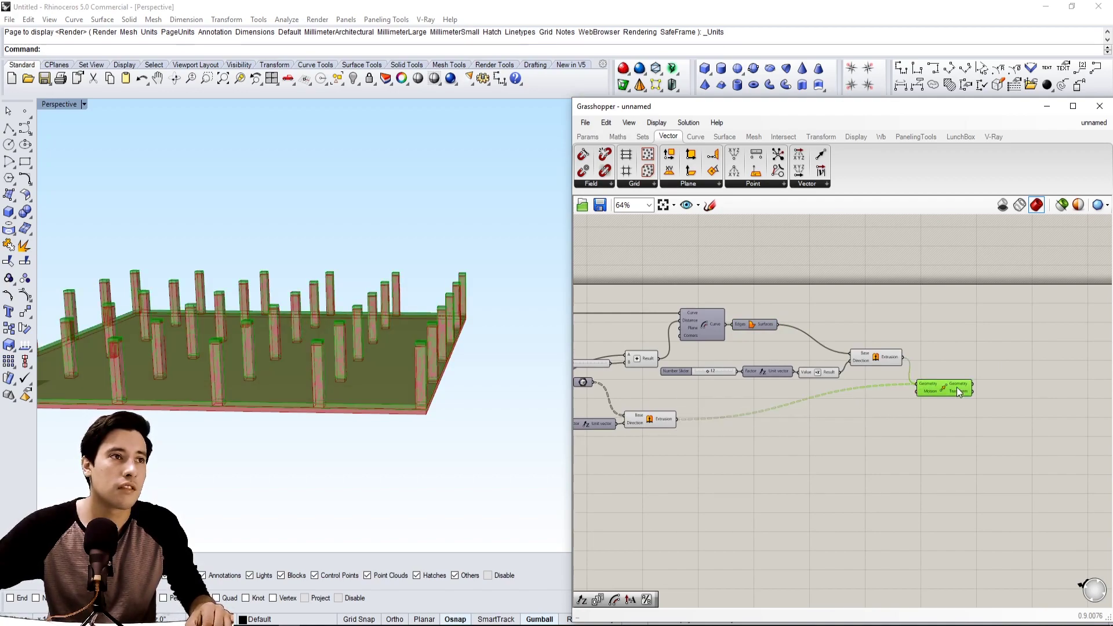
pyautogui.scroll(5, 1067, 371)
pyautogui.moveTo(836, 410); pyautogui.dragTo(998, 431)
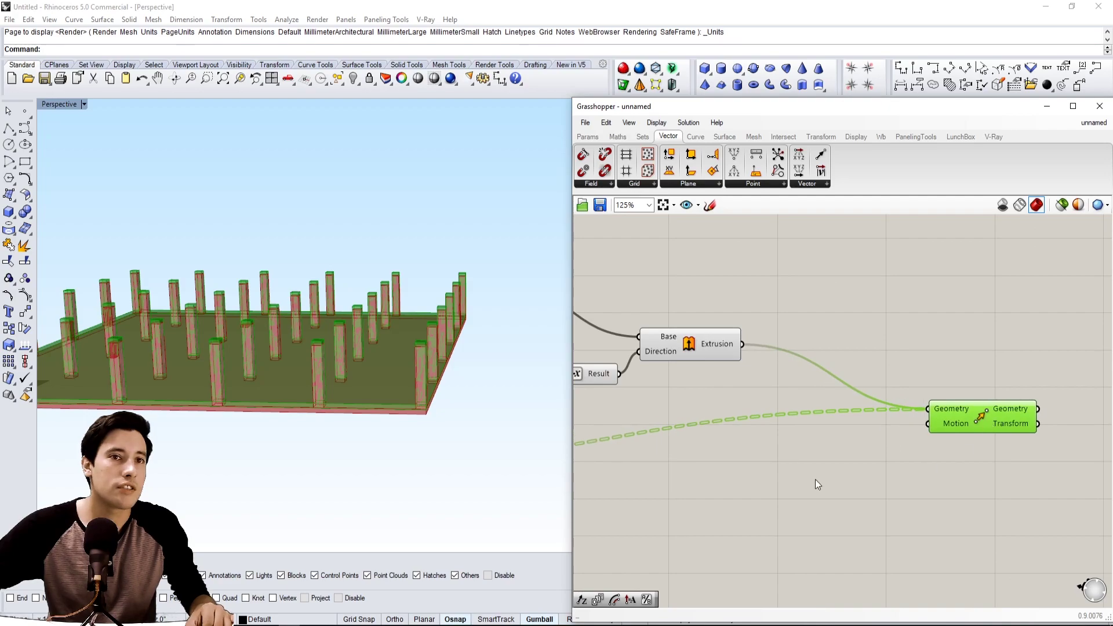
# - Add a Unit Z vector below the extrusions and connect it to the Motion input of the Move component
pyautogui.doubleClick(816, 476)
pyautogui.write('z')
pyautogui.click(802, 458)
pyautogui.moveTo(866, 475); pyautogui.dragTo(928, 425)
pyautogui.moveTo(960, 413); pyautogui.dragTo(962, 416)
pyautogui.scroll(-4, 980, 487)
pyautogui.click(942, 448)
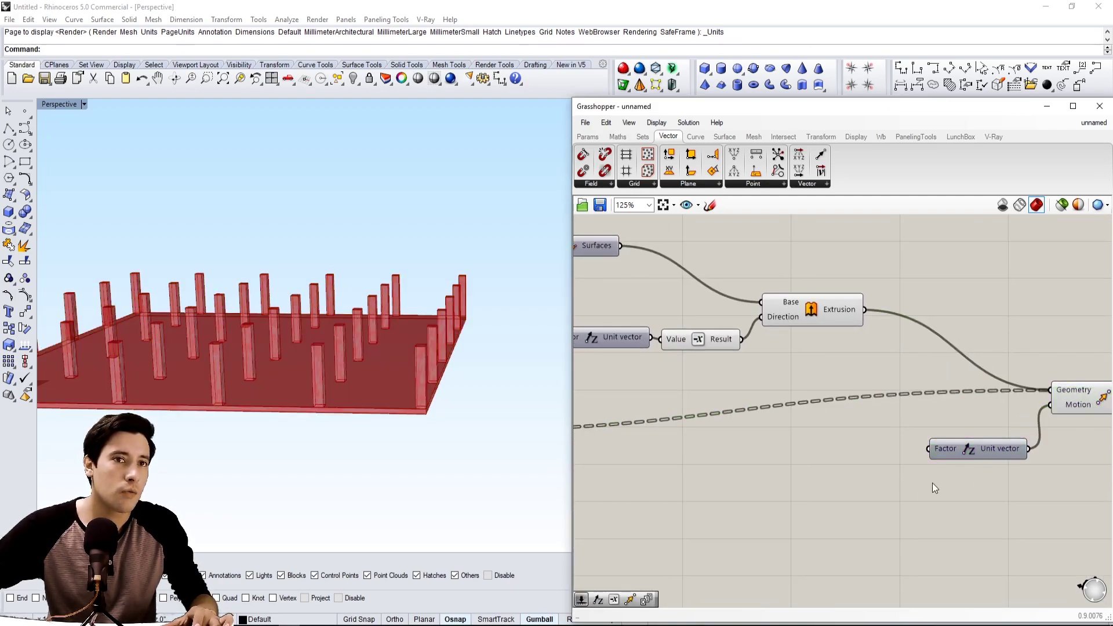
# - Add a Series component and connect its output to the Factor input of the Move's Unit Z
pyautogui.doubleClick(911, 434)
pyautogui.write('SW')
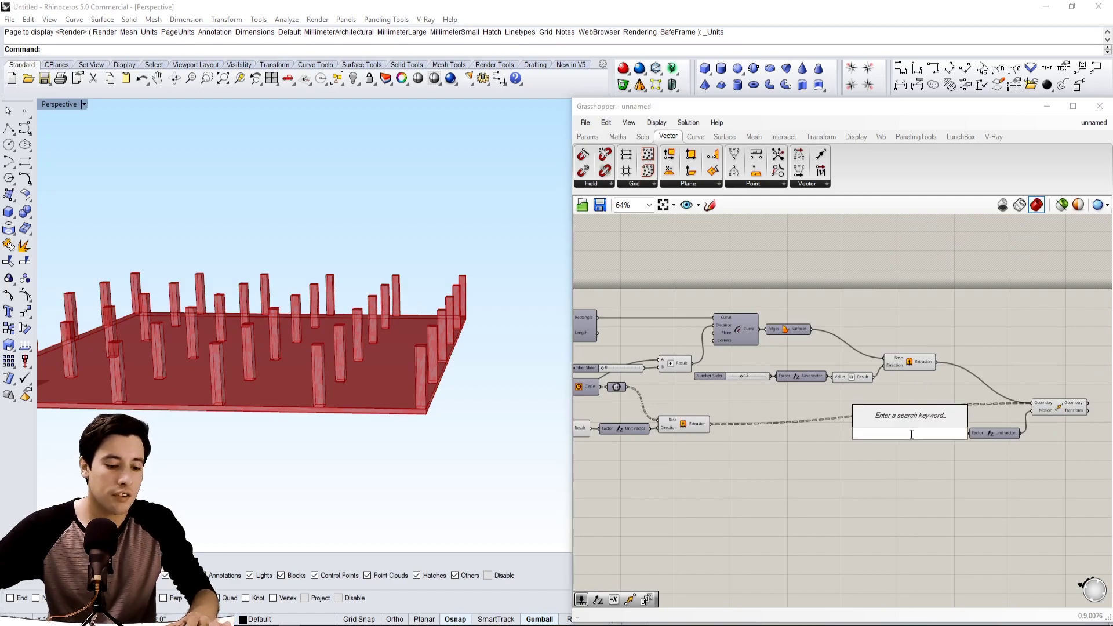
pyautogui.press('BackSpace')
pyautogui.write('ERI')
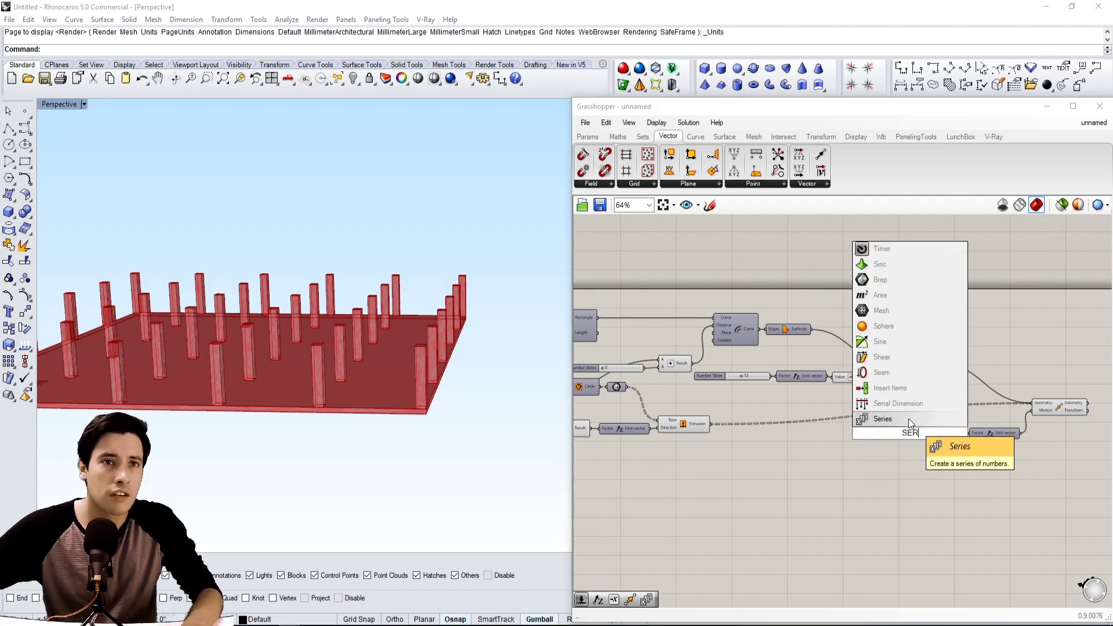
pyautogui.click(908, 419)
pyautogui.moveTo(907, 419); pyautogui.dragTo(1000, 430)
pyautogui.scroll(3, 923, 443)
# - Add an Addition component beside the Series component, below the slab and column extrusions
pyautogui.click(816, 485)
pyautogui.moveTo(815, 485); pyautogui.dragTo(956, 444, button='right')
pyautogui.doubleClick(888, 456)
pyautogui.moveTo(658, 496); pyautogui.dragTo(928, 457, button='right')
pyautogui.scroll(-1, 877, 445)
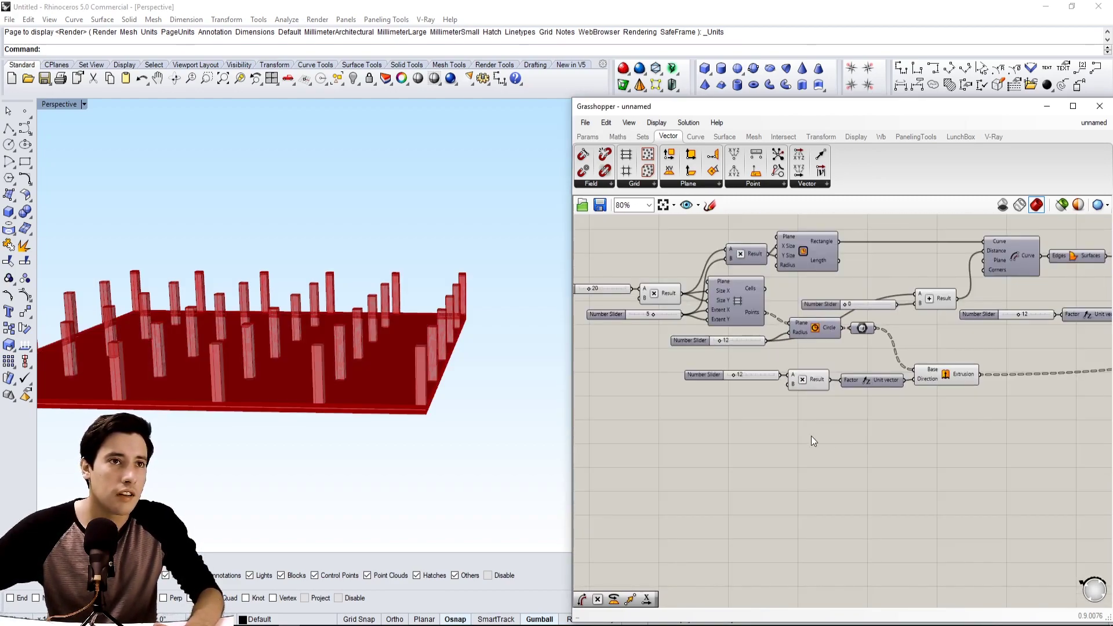
pyautogui.moveTo(778, 430); pyautogui.dragTo(652, 450, button='right')
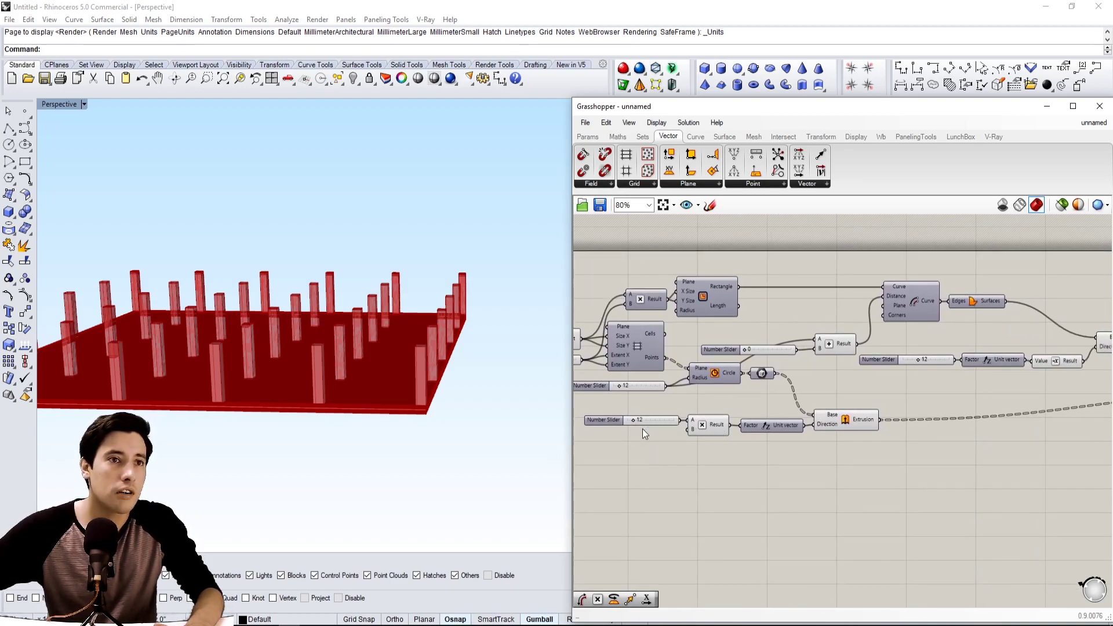
pyautogui.moveTo(940, 425); pyautogui.dragTo(757, 404, button='right')
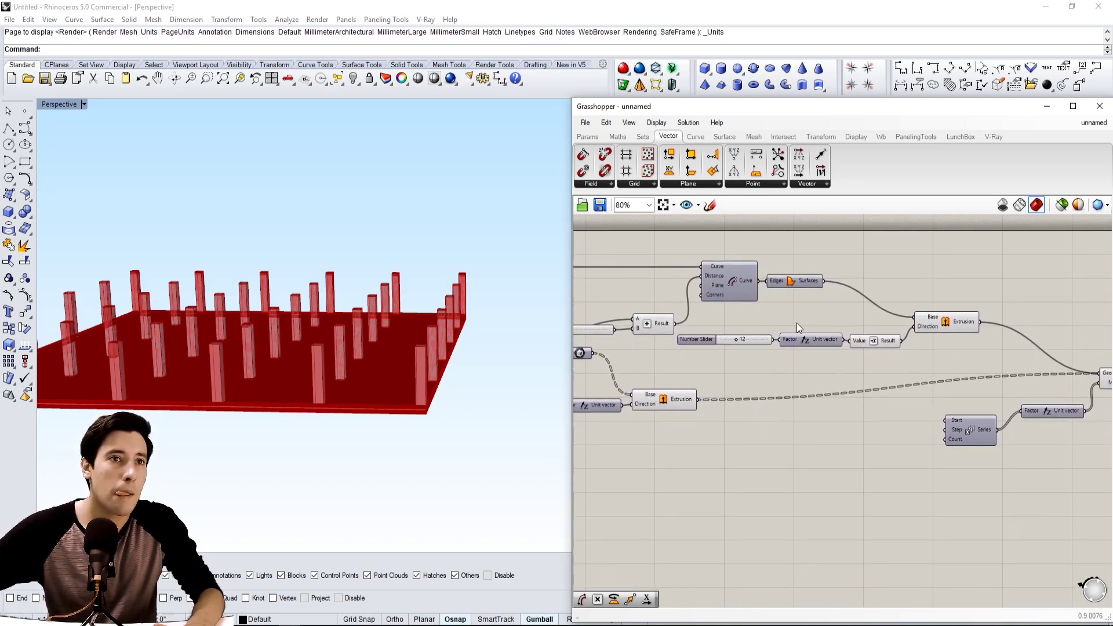
pyautogui.moveTo(748, 356); pyautogui.dragTo(778, 344, button='right')
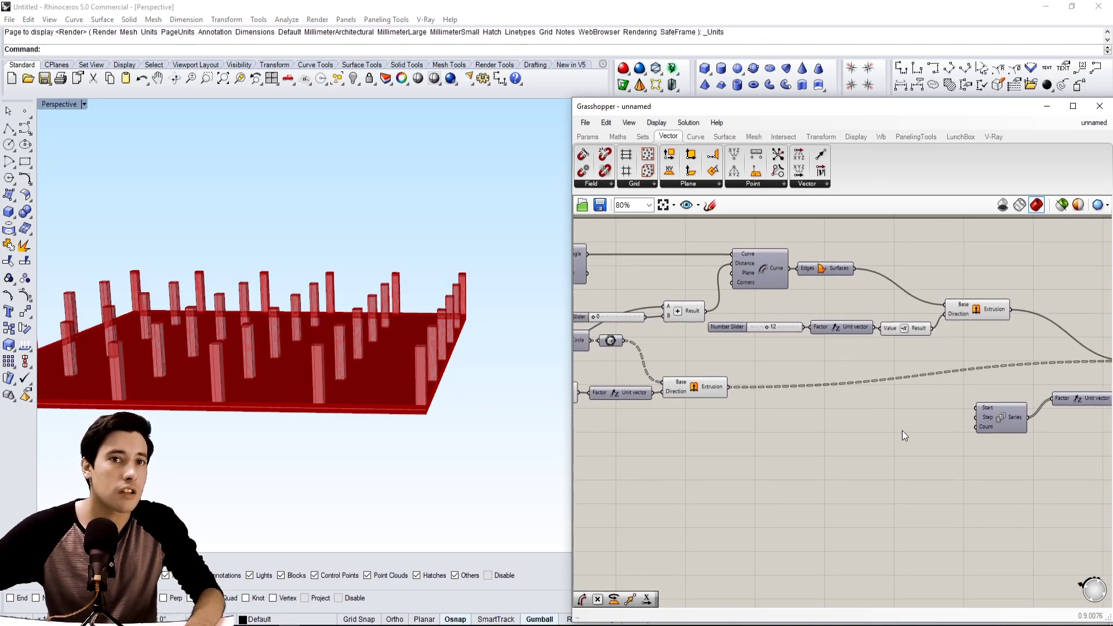
pyautogui.doubleClick(902, 430)
pyautogui.write('Add')
pyautogui.press('Return')
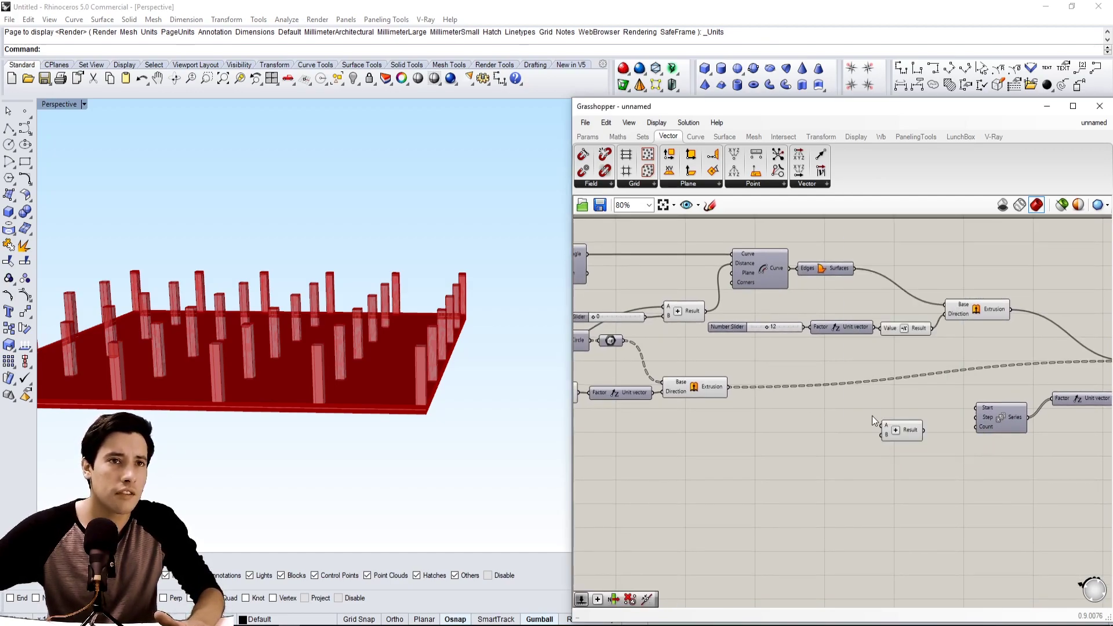
# - Connect the column height's Multiplication result to input A of the Addition and reposition the Addition component
pyautogui.moveTo(778, 437); pyautogui.dragTo(813, 434, button='right')
pyautogui.moveTo(713, 434); pyautogui.dragTo(819, 434, button='right')
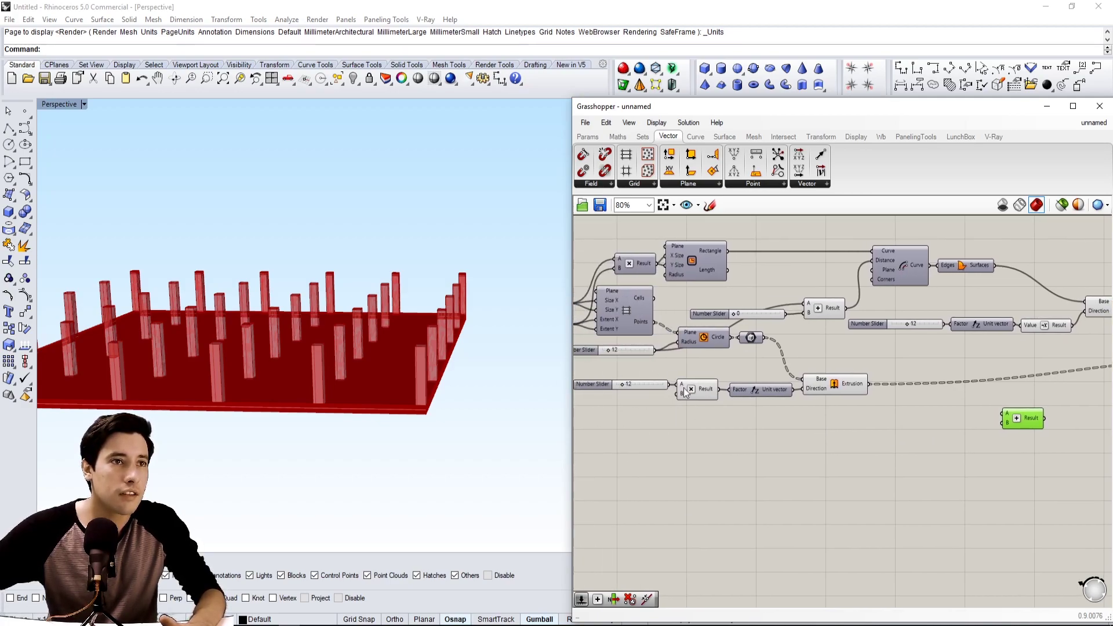
pyautogui.moveTo(719, 389); pyautogui.dragTo(1006, 415)
pyautogui.moveTo(1018, 419); pyautogui.dragTo(974, 428, button='right')
pyautogui.moveTo(981, 428); pyautogui.dragTo(1002, 427)
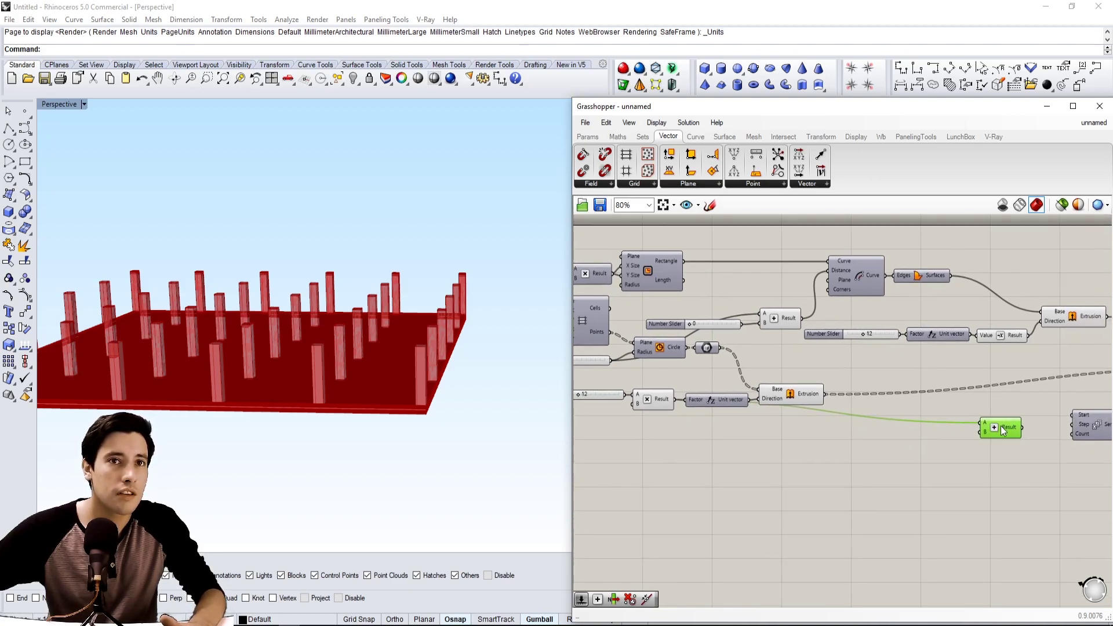
# - Connect the slab thickness slider to input B of the Addition component
pyautogui.moveTo(955, 363); pyautogui.dragTo(859, 354, button='right')
pyautogui.click(788, 325)
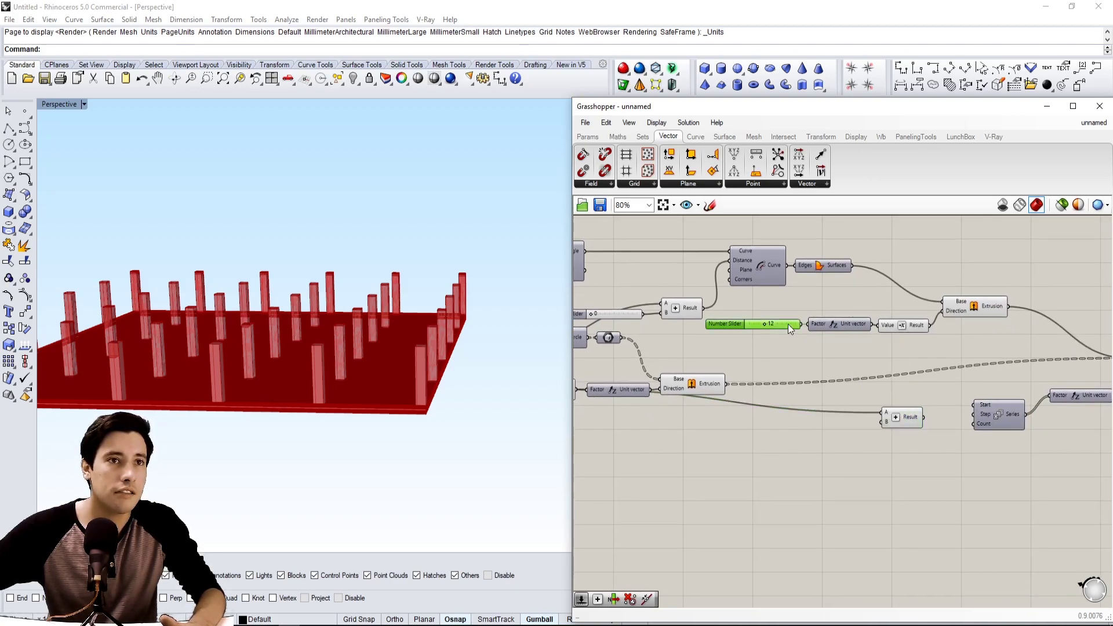
pyautogui.moveTo(803, 327); pyautogui.dragTo(898, 426)
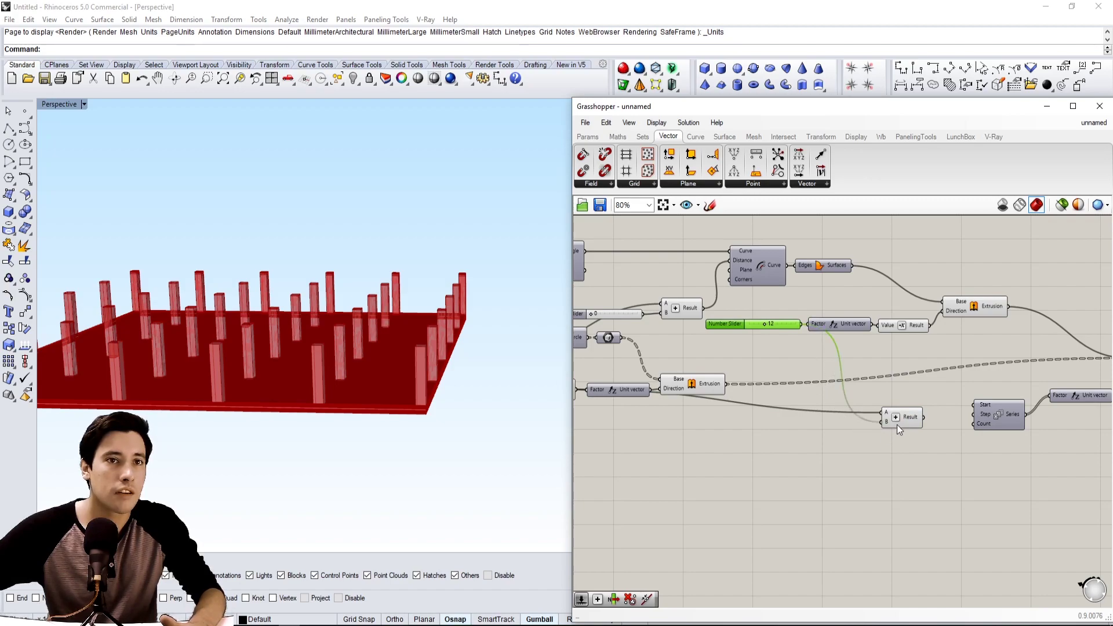
pyautogui.moveTo(911, 418)
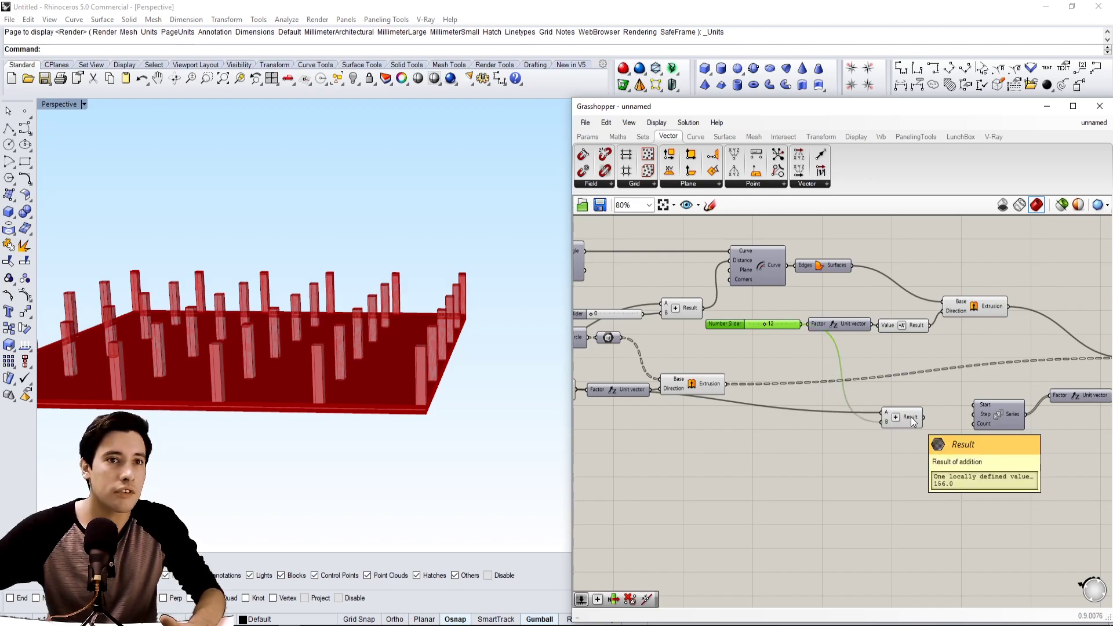
# - Connect the Addition result to the Step input of the Series component
pyautogui.click(927, 418)
pyautogui.scroll(2, 928, 417)
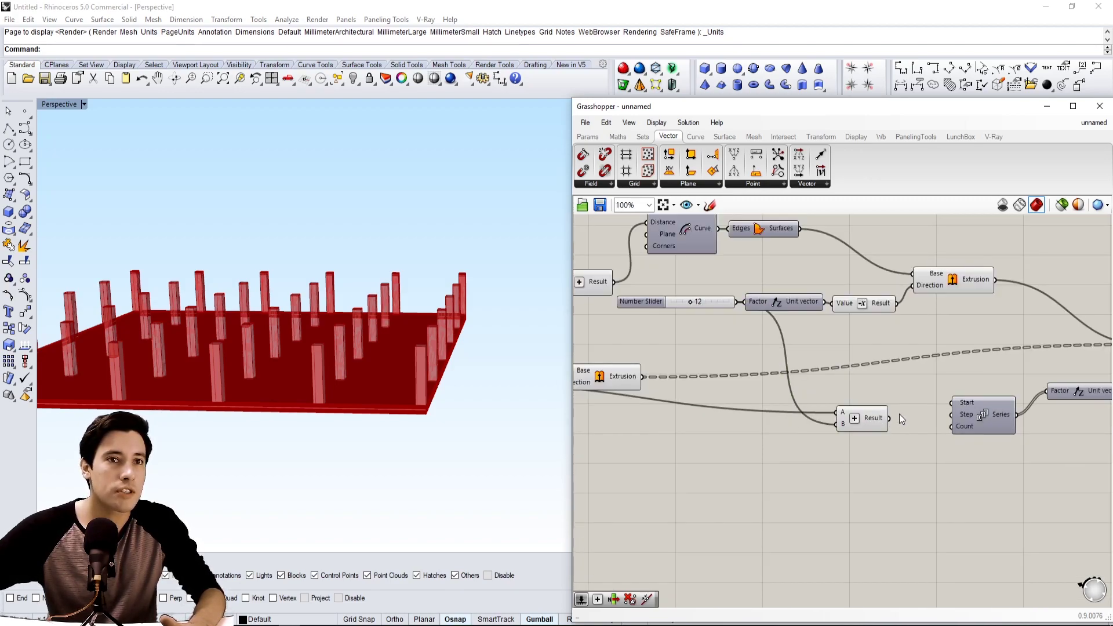
pyautogui.moveTo(905, 420); pyautogui.dragTo(951, 414)
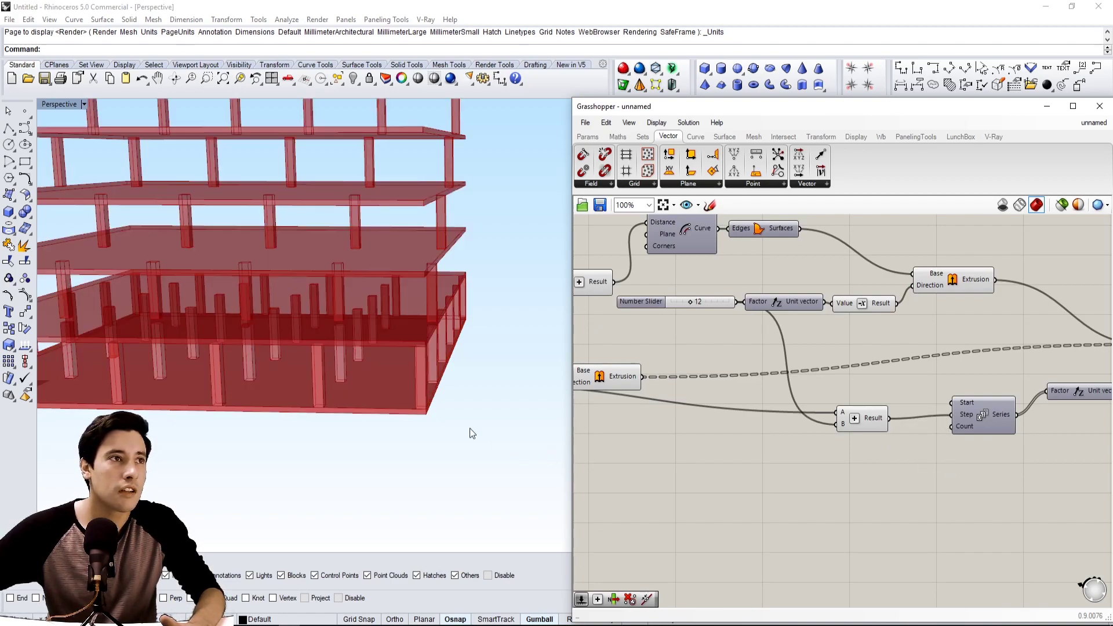
# - Graft the Geometry input of the Move component
pyautogui.moveTo(470, 428); pyautogui.dragTo(401, 422, button='right')
pyautogui.moveTo(939, 403); pyautogui.dragTo(867, 408, button='right')
pyautogui.moveTo(1020, 418); pyautogui.dragTo(917, 440, button='right')
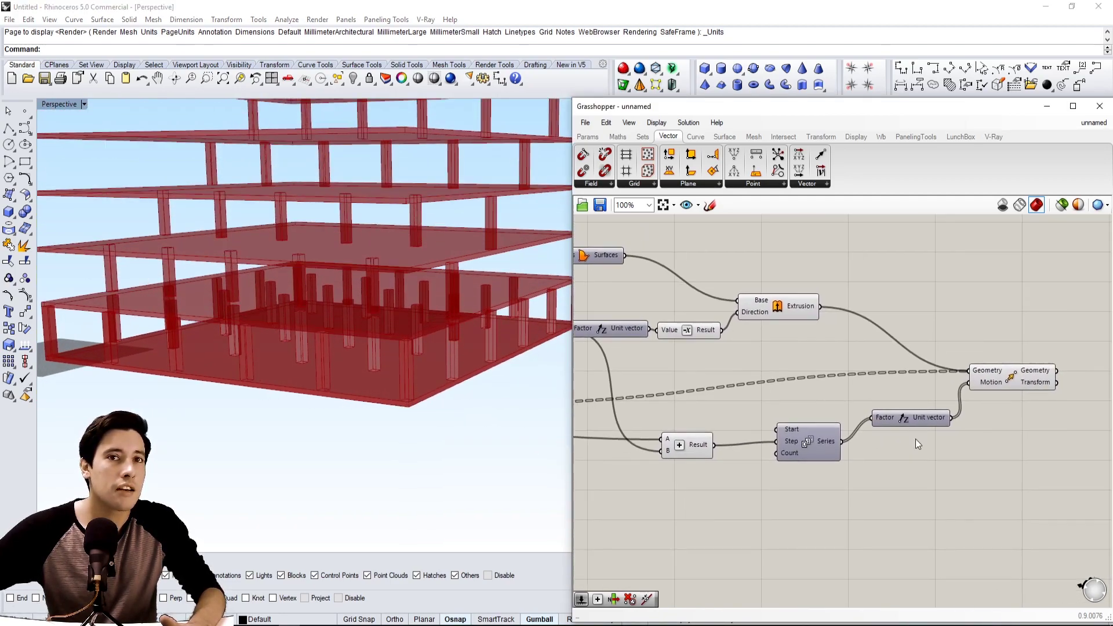
pyautogui.scroll(1, 984, 372)
pyautogui.rightClick(980, 369)
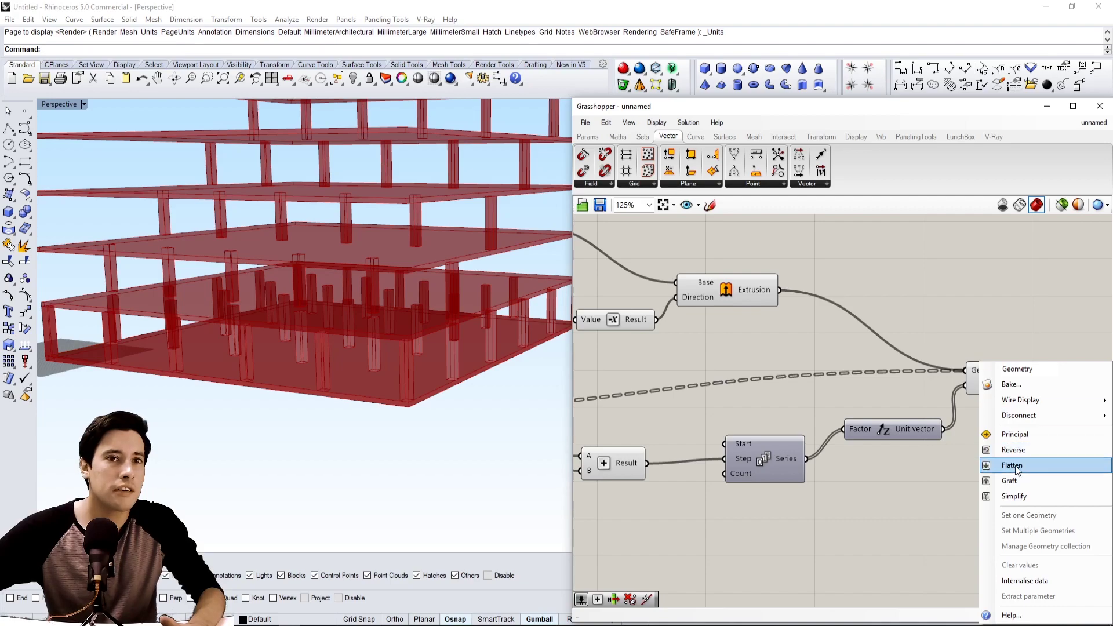
pyautogui.click(1019, 482)
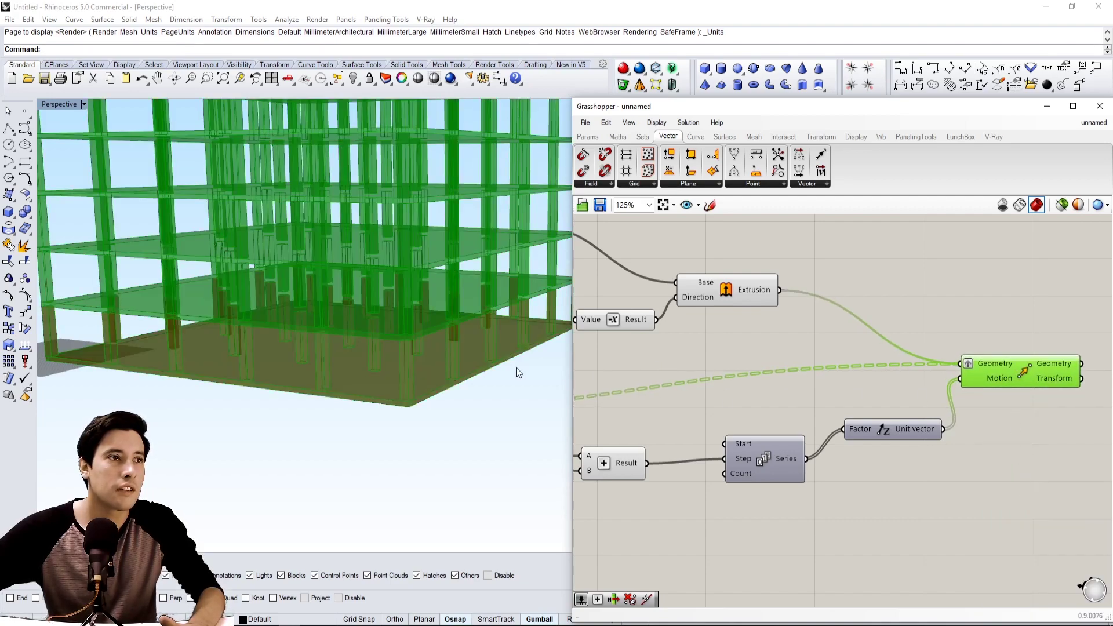
# - Turn off the preview of the slab Extrusion and its Negative component
pyautogui.scroll(-2, 516, 368)
pyautogui.moveTo(734, 335); pyautogui.dragTo(629, 278)
pyautogui.middleClick(689, 277)
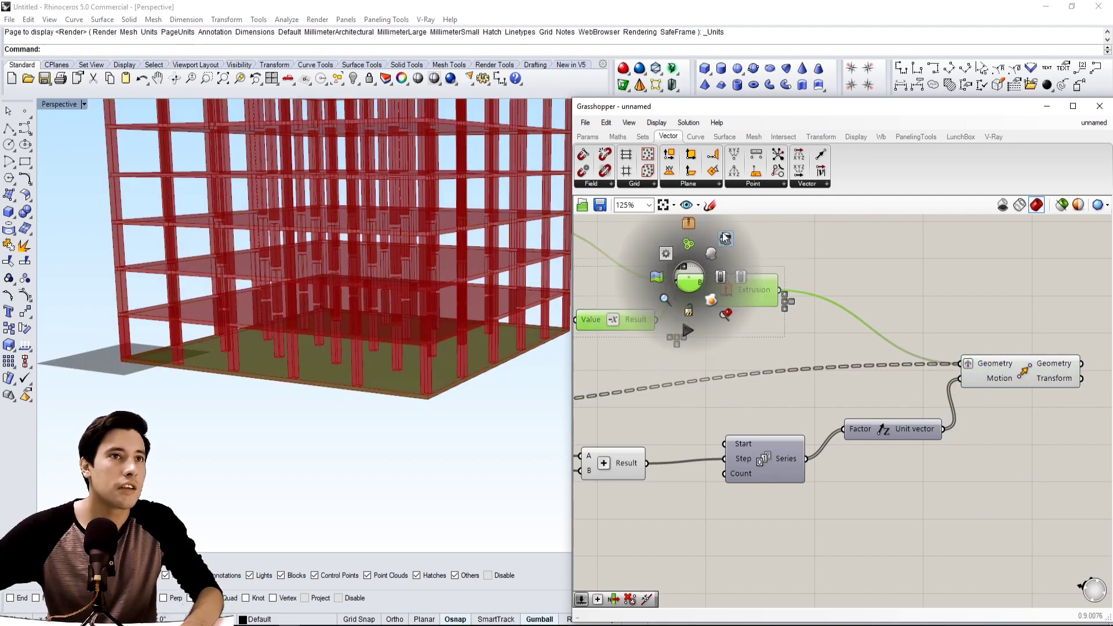
pyautogui.click(725, 238)
# - Reposition the Addition, Series and Unit Z components together and shift the Move component slightly upwards
pyautogui.scroll(-3, 910, 328)
pyautogui.moveTo(908, 328); pyautogui.dragTo(902, 378, button='right')
pyautogui.moveTo(958, 461); pyautogui.dragTo(834, 398)
pyautogui.moveTo(839, 428); pyautogui.dragTo(798, 444)
pyautogui.click(850, 424)
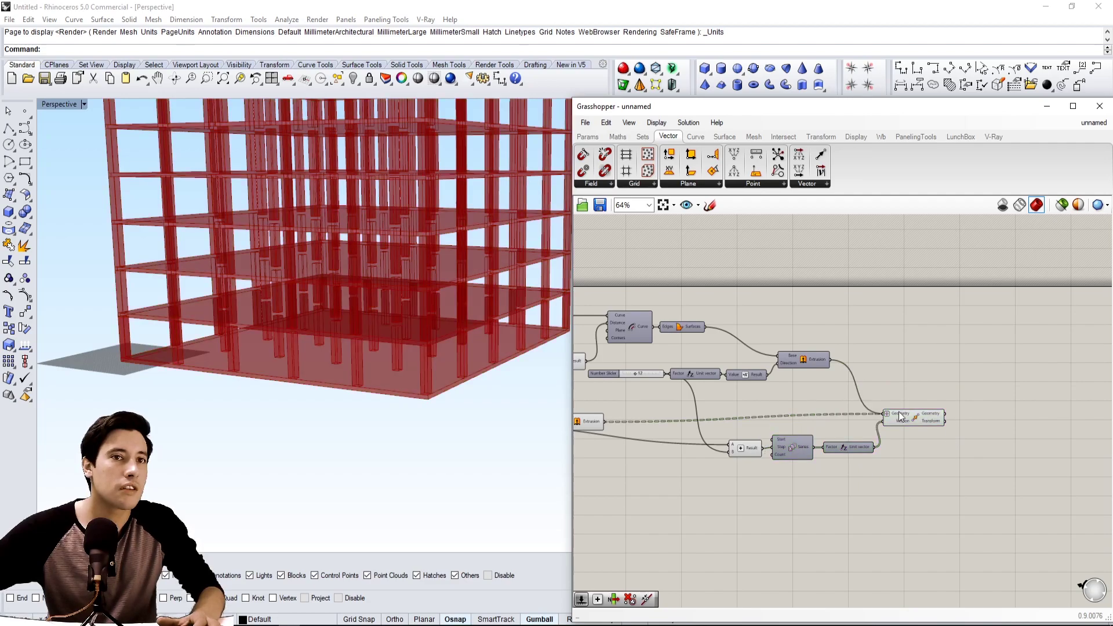
pyautogui.moveTo(900, 416); pyautogui.dragTo(909, 387)
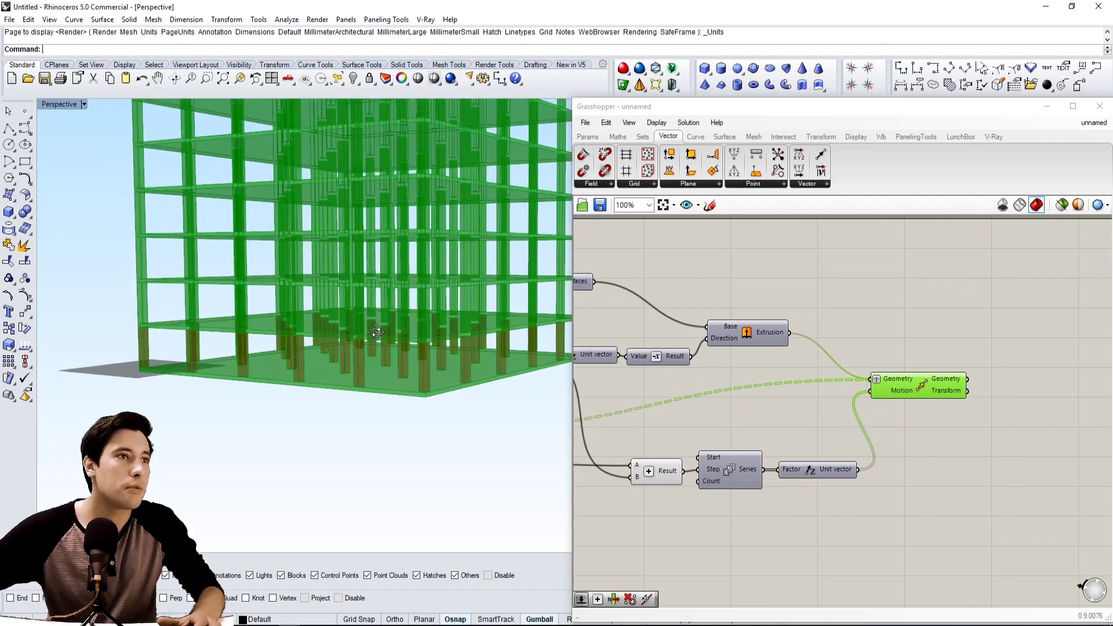
# - Turn off the preview of the components upstream of the Move, including the column Extrusion
pyautogui.moveTo(376, 332); pyautogui.dragTo(380, 333, button='right')
pyautogui.click(705, 406)
pyautogui.scroll(-2, 705, 406)
pyautogui.moveTo(705, 420); pyautogui.dragTo(979, 447, button='right')
pyautogui.scroll(-1, 858, 494)
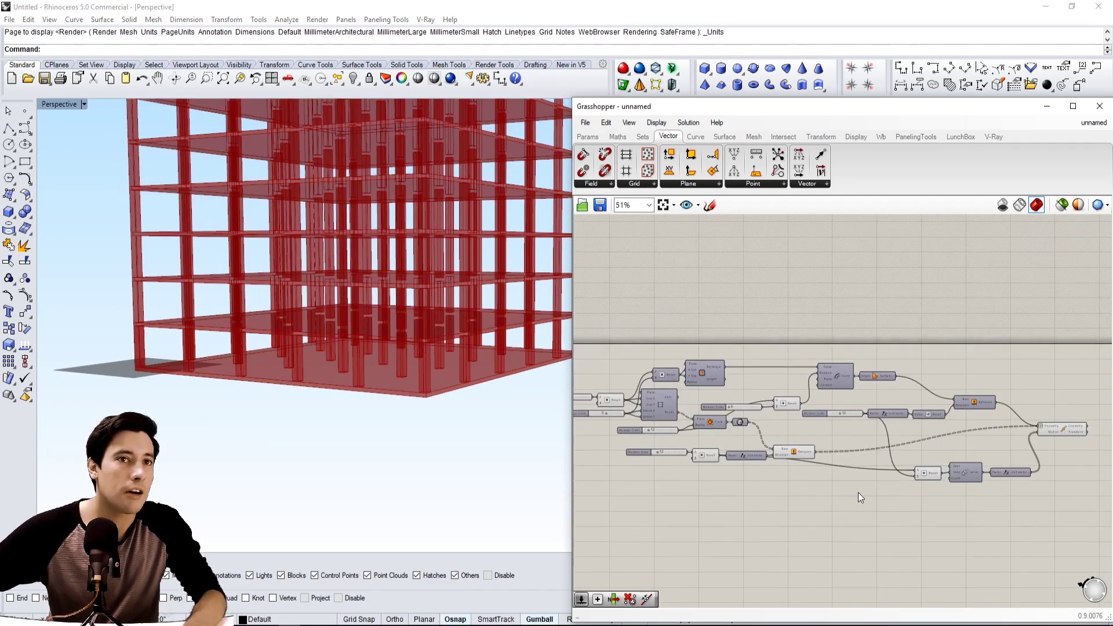
pyautogui.moveTo(858, 493); pyautogui.dragTo(855, 458, button='right')
pyautogui.scroll(-1, 939, 467)
pyautogui.moveTo(970, 480); pyautogui.dragTo(664, 340)
pyautogui.middleClick(670, 339)
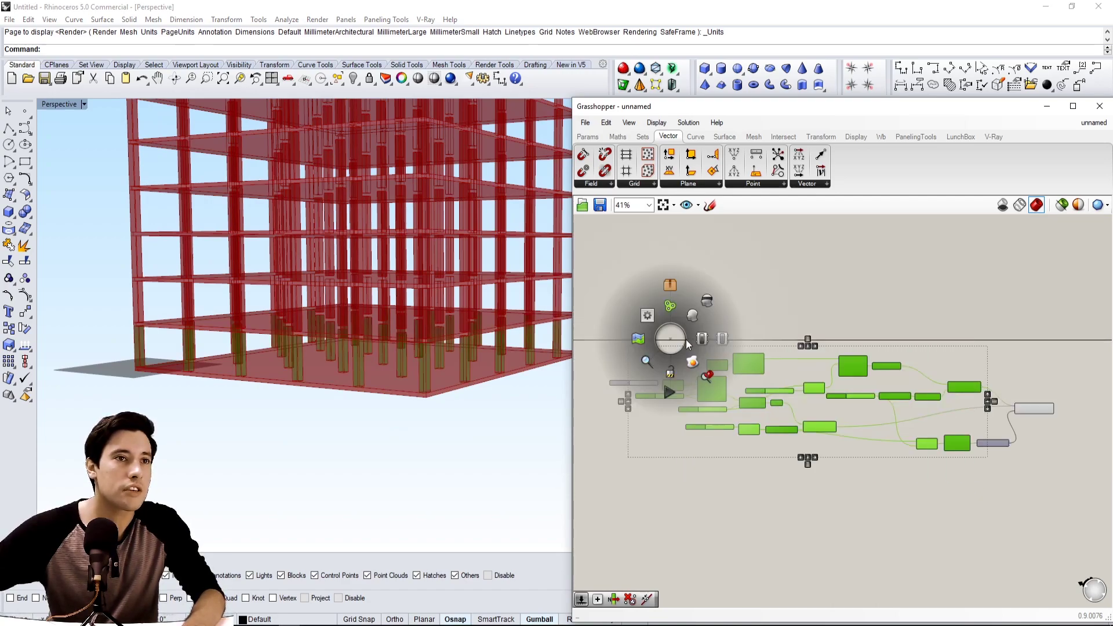
pyautogui.click(704, 306)
pyautogui.click(800, 487)
# - Add a number slider ranging from 1 to 10 below the Addition component
pyautogui.scroll(3, 963, 405)
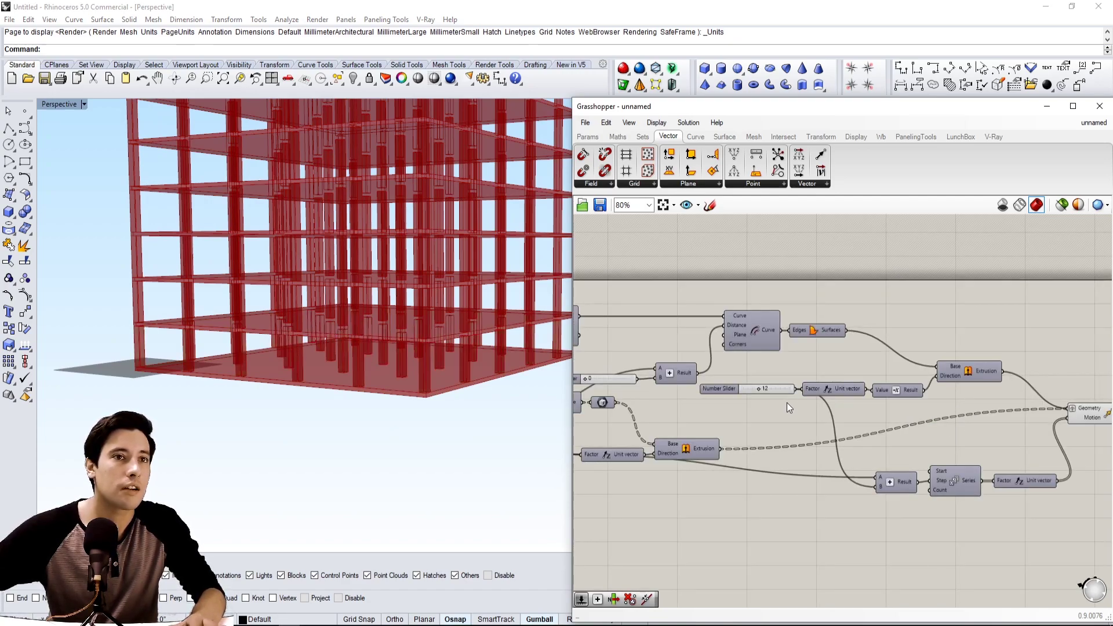
pyautogui.scroll(2, 886, 456)
pyautogui.scroll(1, 898, 483)
pyautogui.click(971, 484)
pyautogui.click(776, 509)
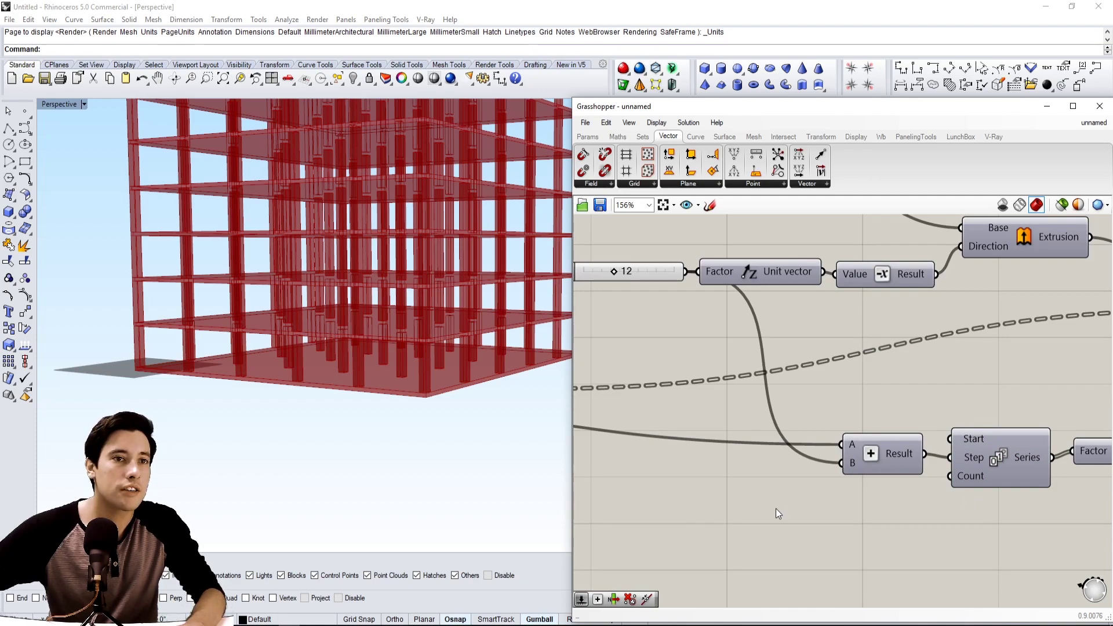
pyautogui.doubleClick(777, 509)
pyautogui.write('1')
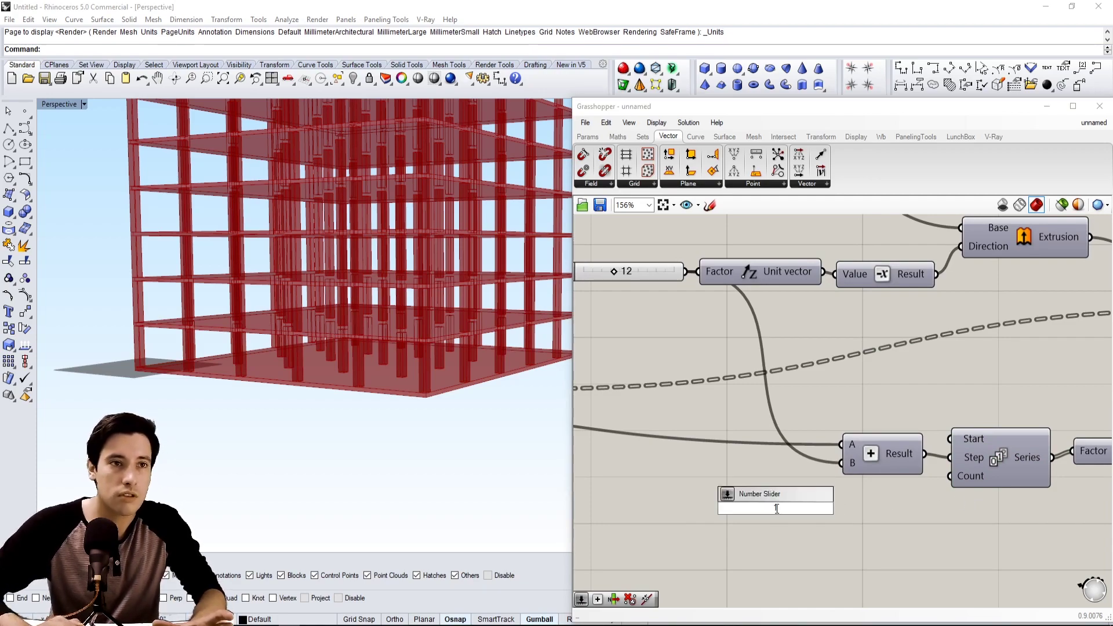
pyautogui.write('...30')
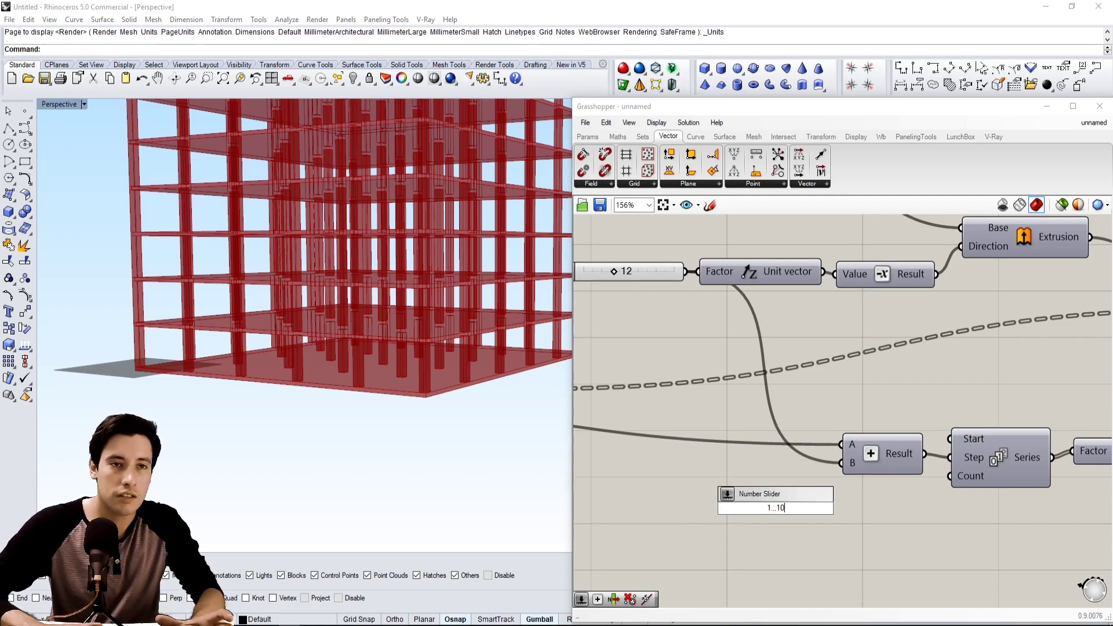
pyautogui.press('Return')
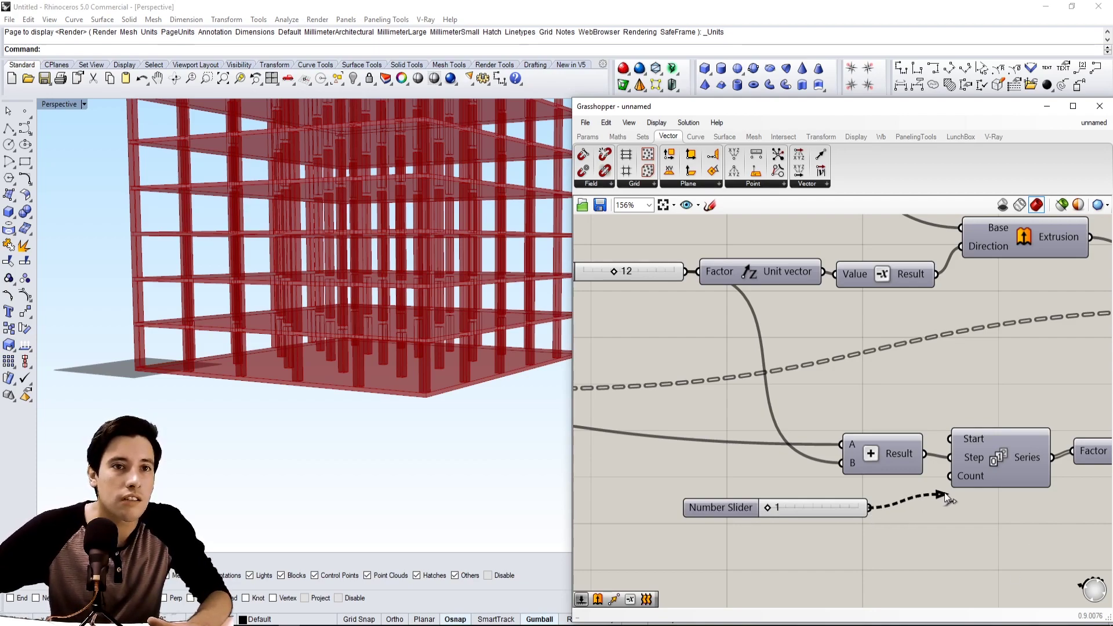
# - Connect the new slider to the Count input of the Series and set it to 5
pyautogui.moveTo(945, 492); pyautogui.dragTo(949, 477)
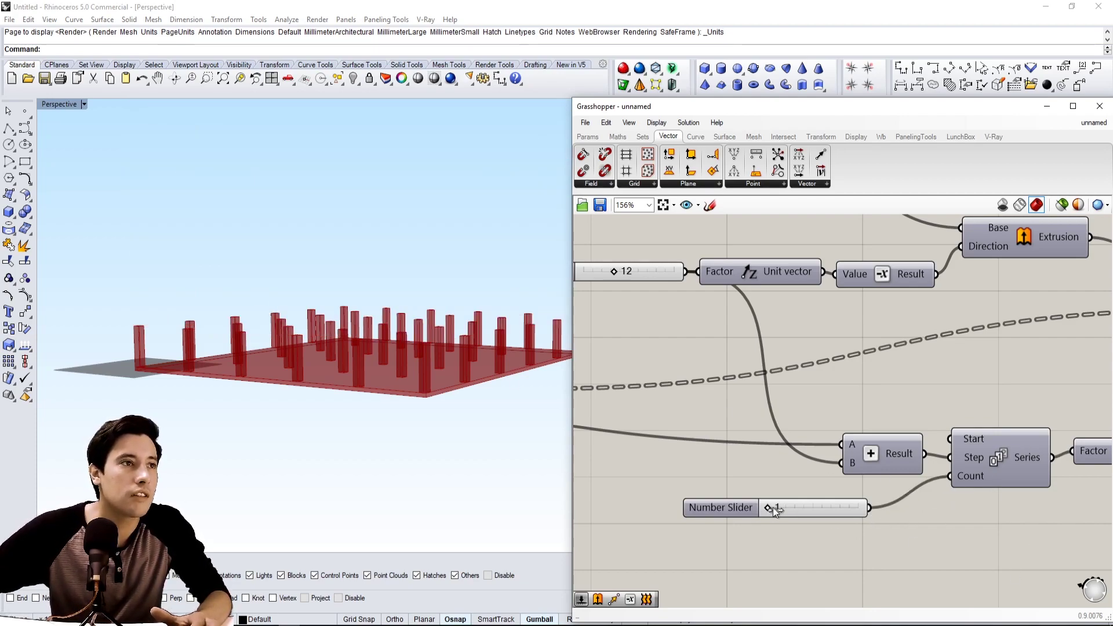
pyautogui.moveTo(774, 507); pyautogui.dragTo(810, 506)
pyautogui.scroll(-2, 930, 502)
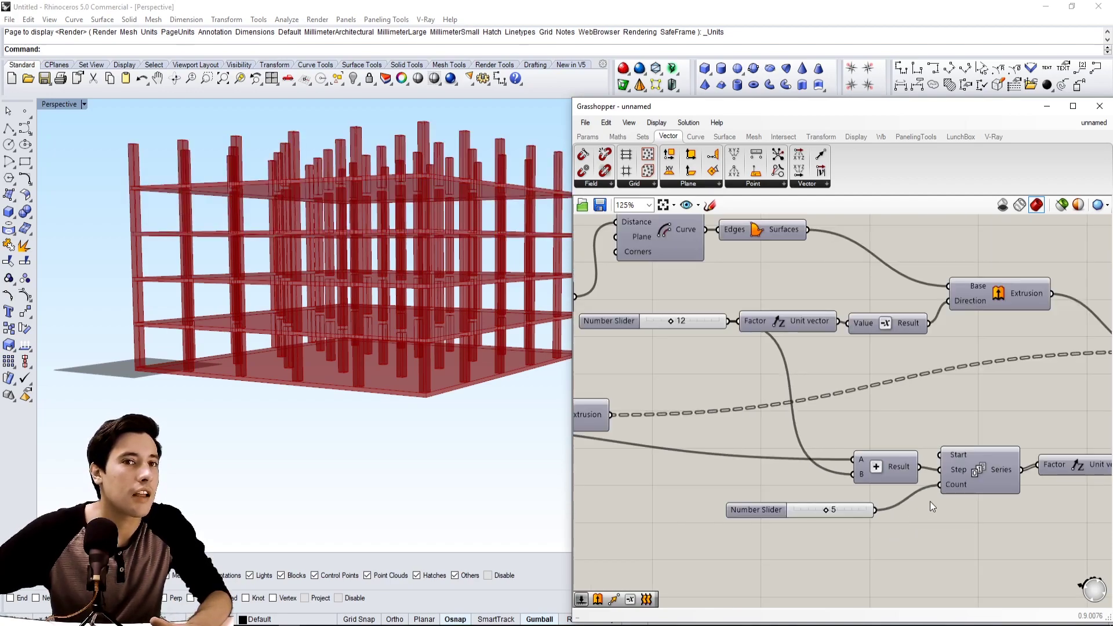
# - Shift the storey count slider, Addition, Series and Unit Z components closer to the extrusions and realign the Move component
pyautogui.scroll(-3, 930, 503)
pyautogui.moveTo(999, 482); pyautogui.dragTo(924, 470, button='right')
pyautogui.scroll(2, 925, 470)
pyautogui.moveTo(939, 502); pyautogui.dragTo(737, 451)
pyautogui.moveTo(968, 477); pyautogui.dragTo(954, 435)
pyautogui.click(996, 458)
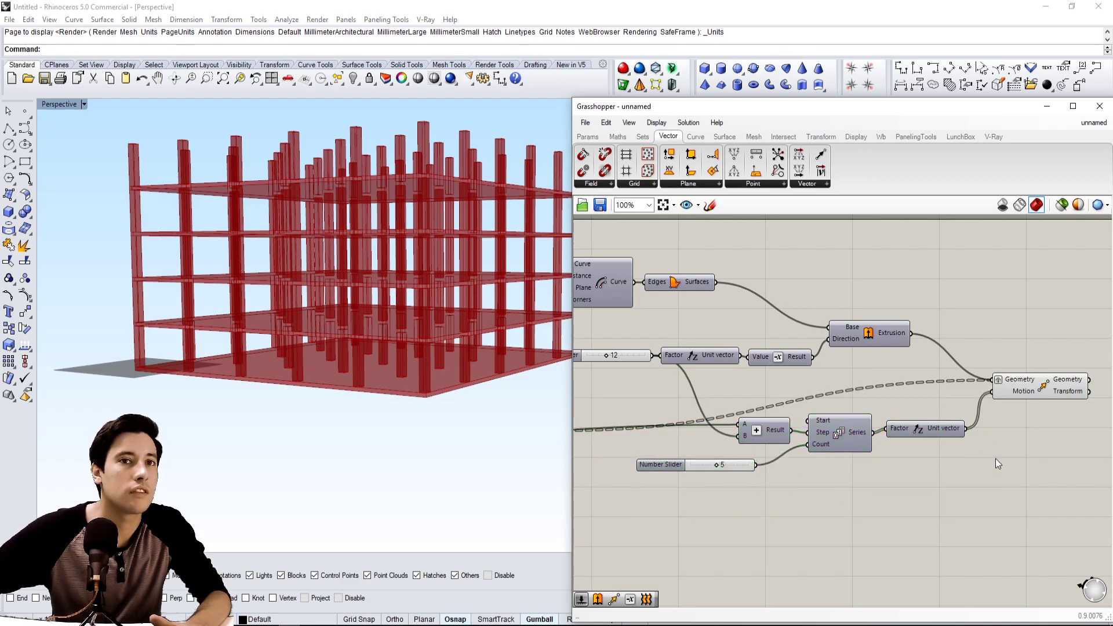
pyautogui.moveTo(1027, 384); pyautogui.dragTo(1030, 389)
pyautogui.click(1015, 477)
# - Examine the stacked floors and columns of the building from several angles in the Perspective viewport
pyautogui.moveTo(443, 396); pyautogui.dragTo(318, 349, button='right')
pyautogui.scroll(3, 440, 302)
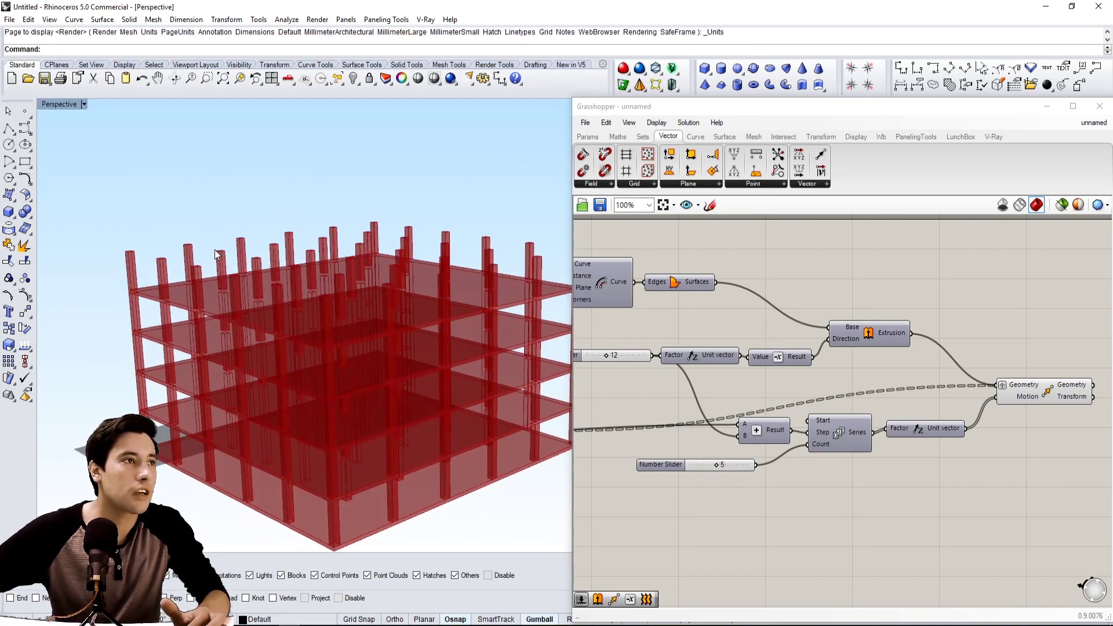
pyautogui.moveTo(848, 397); pyautogui.dragTo(753, 377, button='right')
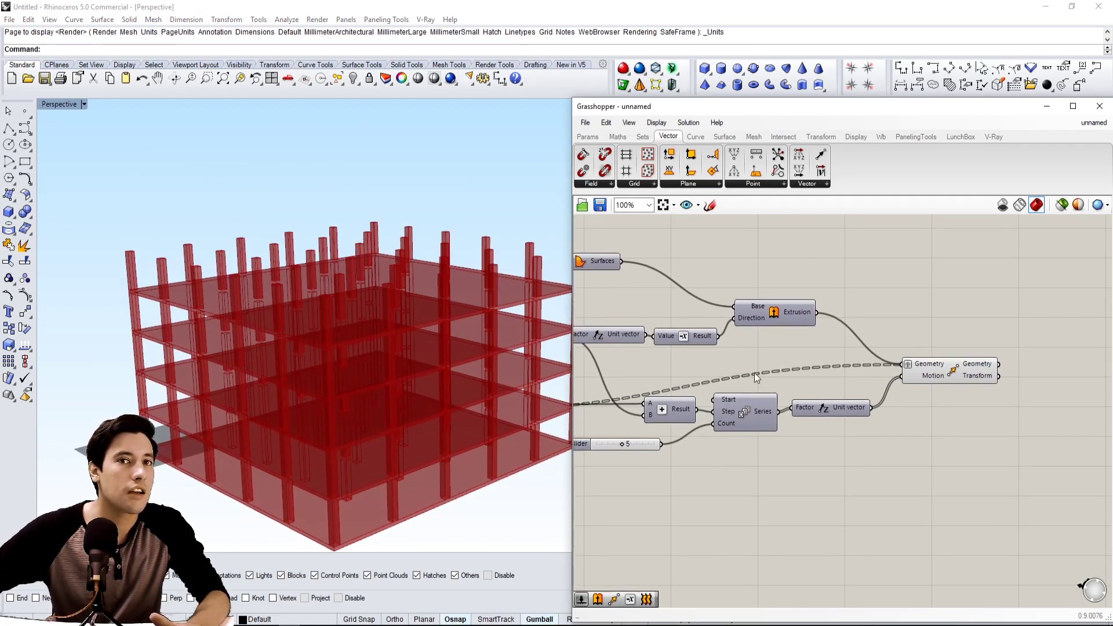
pyautogui.click(956, 372)
pyautogui.moveTo(992, 412); pyautogui.dragTo(924, 412, button='right')
pyautogui.doubleClick(998, 394)
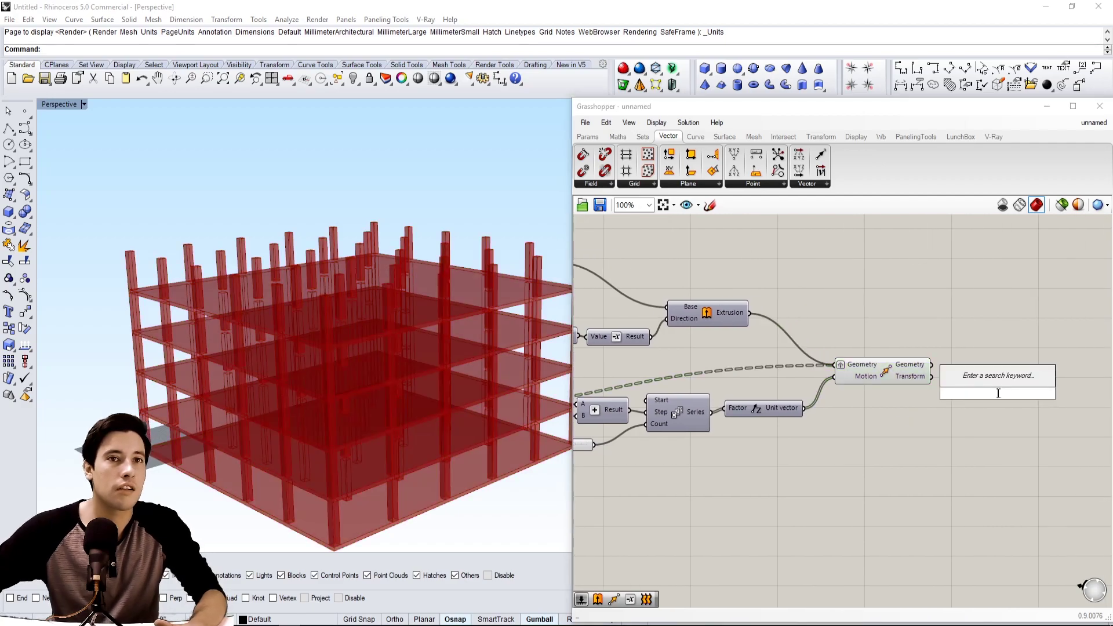
pyautogui.press('Escape')
pyautogui.moveTo(238, 352); pyautogui.dragTo(236, 320, button='right')
pyautogui.scroll(-2, 328, 423)
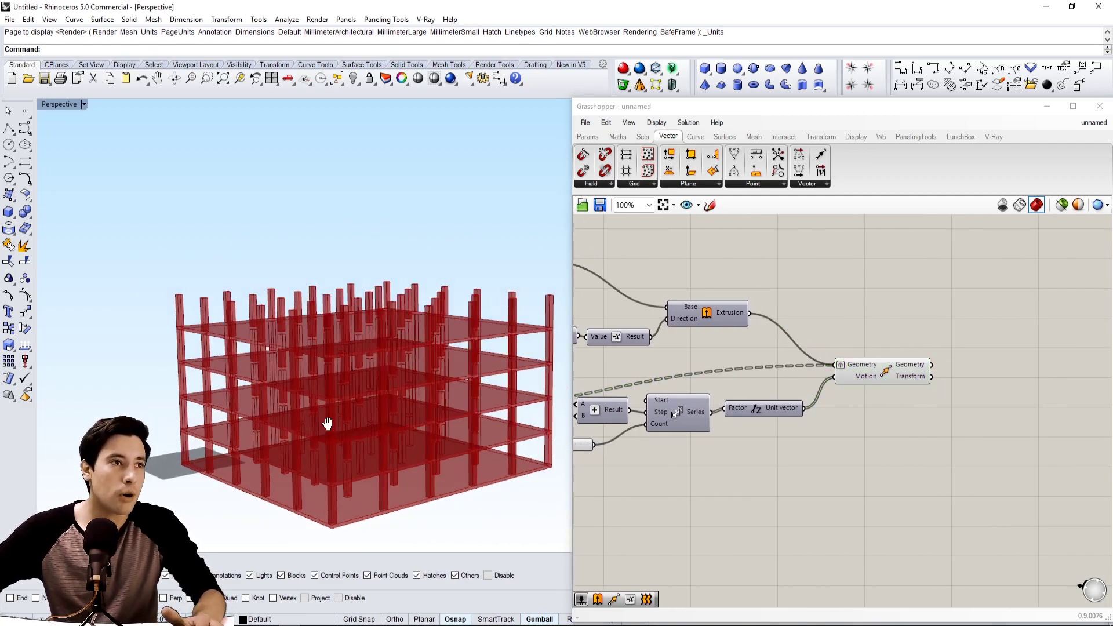
pyautogui.moveTo(327, 424); pyautogui.dragTo(309, 381, button='right')
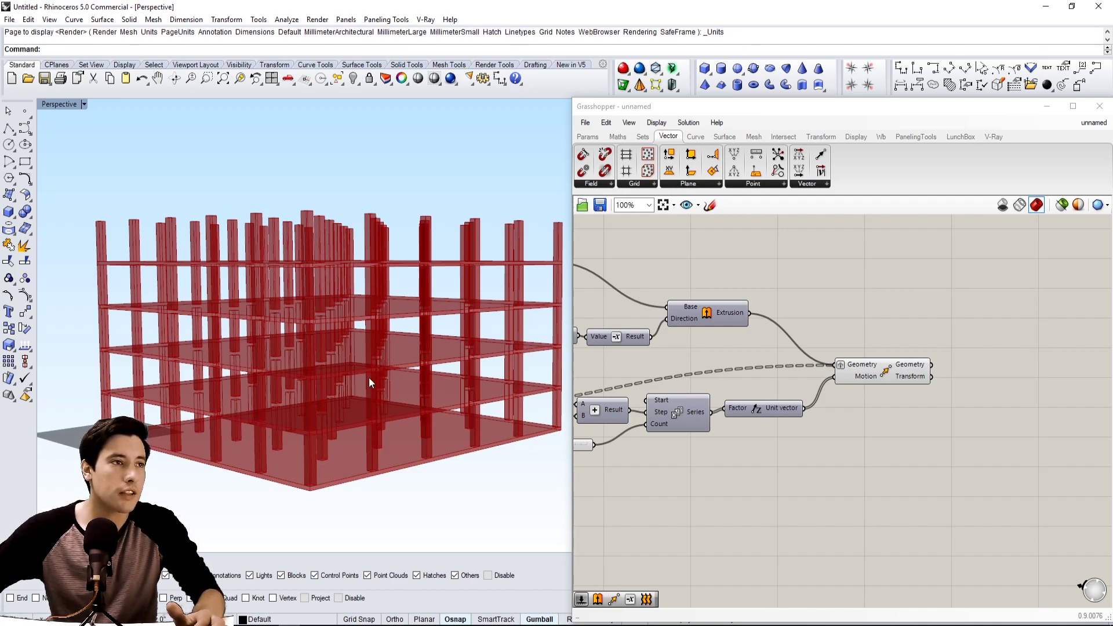
# - Examine the wiring of the column extrusion, Addition, Series and Move components in the Grasshopper definition
pyautogui.click(774, 275)
pyautogui.scroll(-2, 787, 275)
pyautogui.moveTo(696, 378); pyautogui.dragTo(891, 408, button='right')
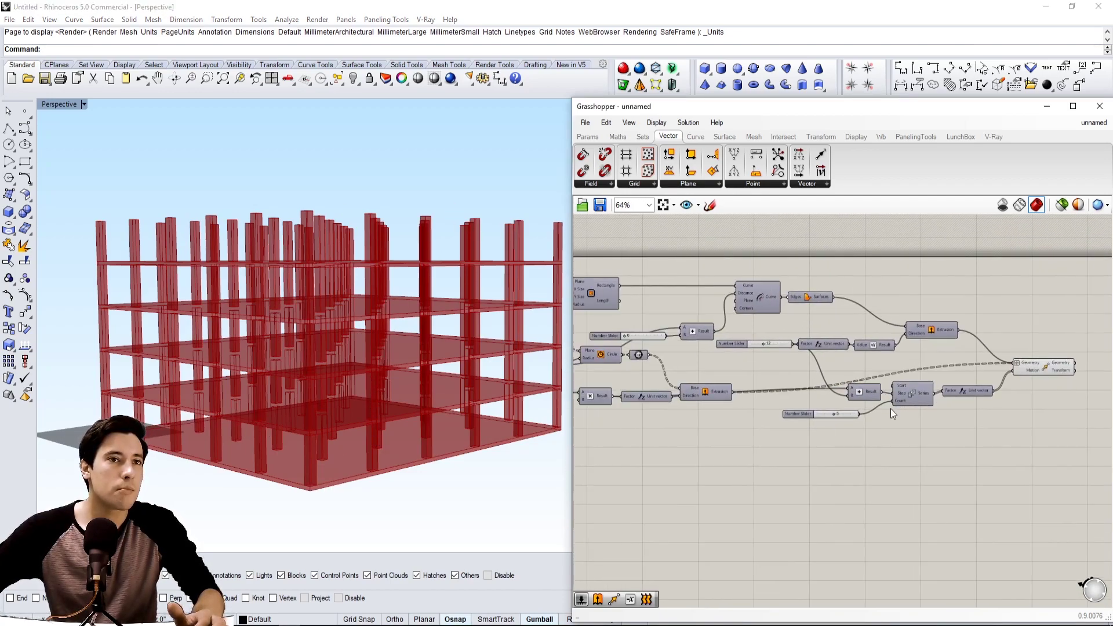
pyautogui.scroll(1, 679, 400)
pyautogui.click(719, 390)
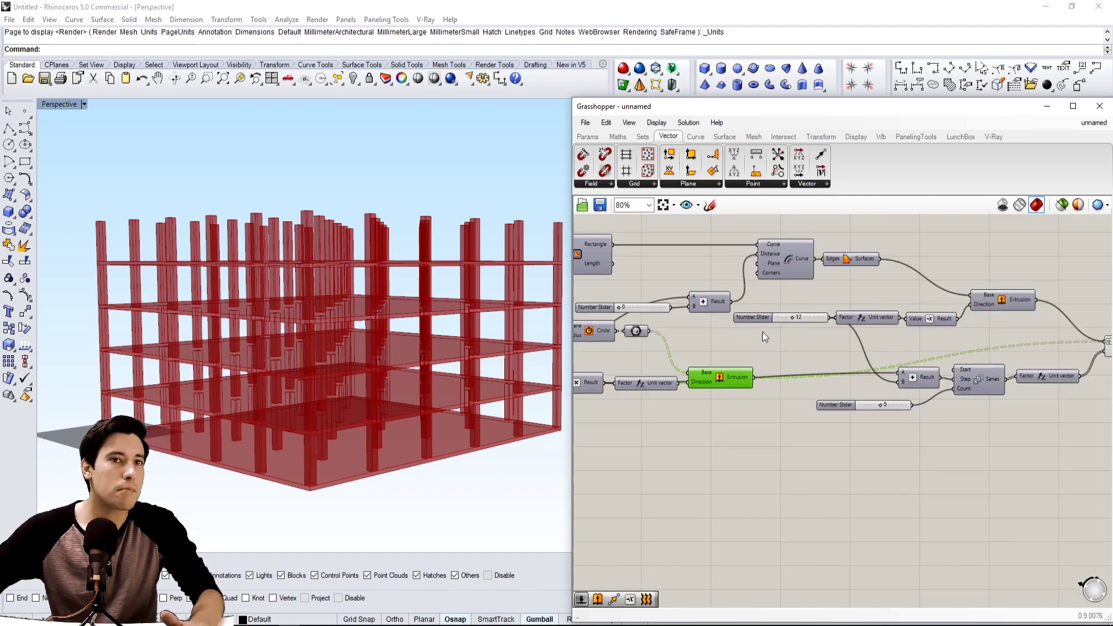
pyautogui.moveTo(763, 332); pyautogui.dragTo(746, 356, button='right')
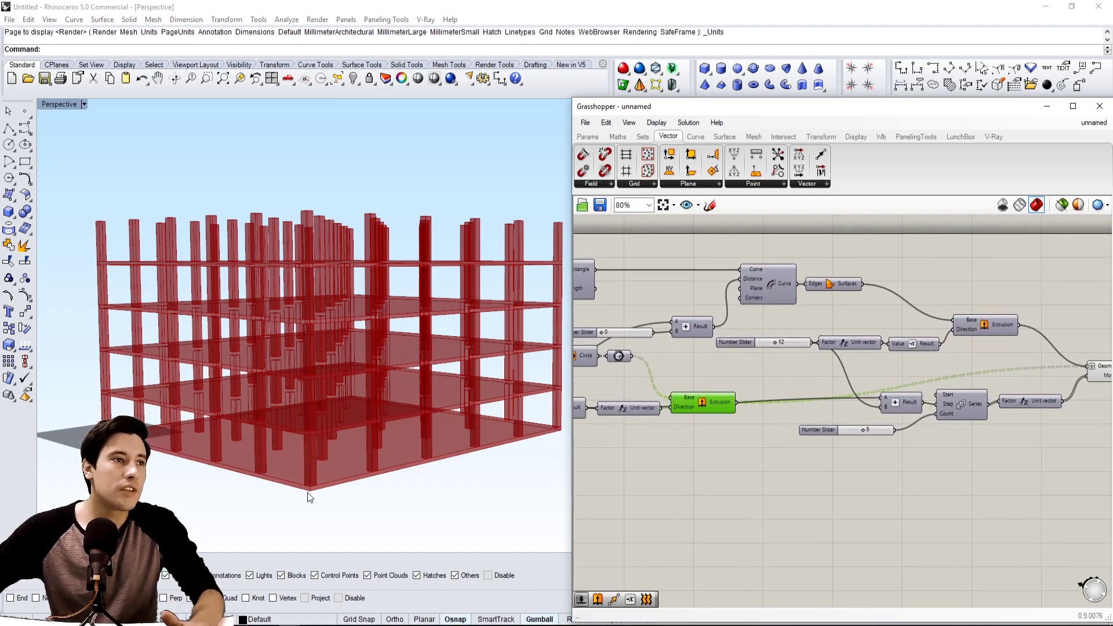
pyautogui.click(306, 417)
pyautogui.click(1090, 343)
pyautogui.moveTo(1095, 343); pyautogui.dragTo(1000, 341, button='right')
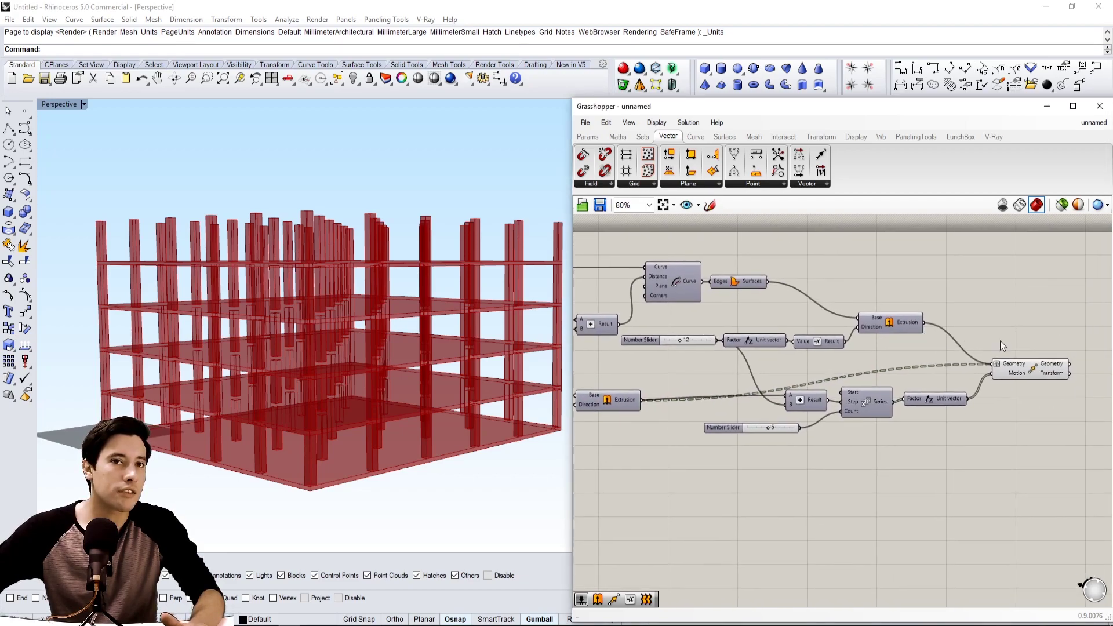
# - Delete the Move component that repeats the columns and floor slabs
pyautogui.click(1021, 364)
pyautogui.click(1025, 319)
pyautogui.click(1024, 374)
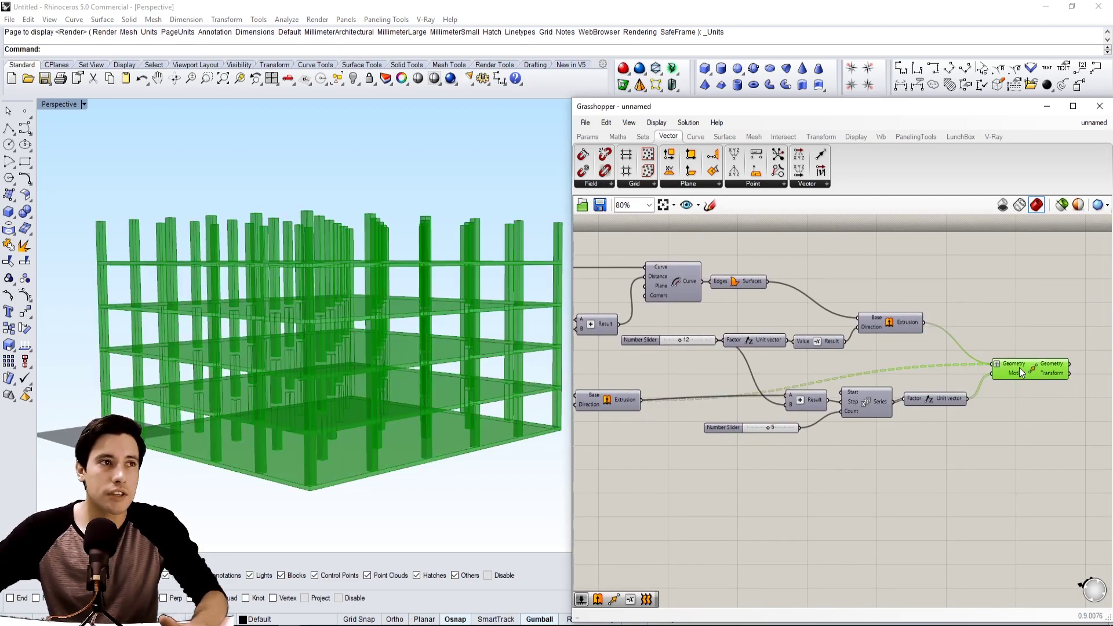
pyautogui.press('Delete')
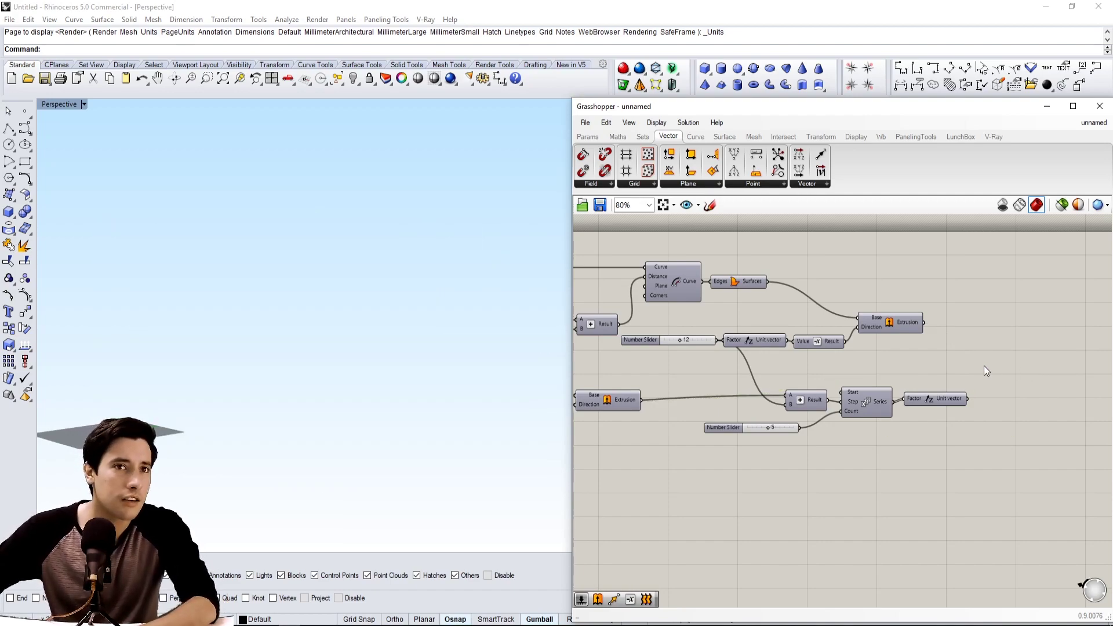
# - Turn the preview of the column extrusion and the floor slab extrusion back on
pyautogui.moveTo(713, 393); pyautogui.dragTo(865, 397, button='right')
pyautogui.rightClick(765, 406)
pyautogui.click(783, 429)
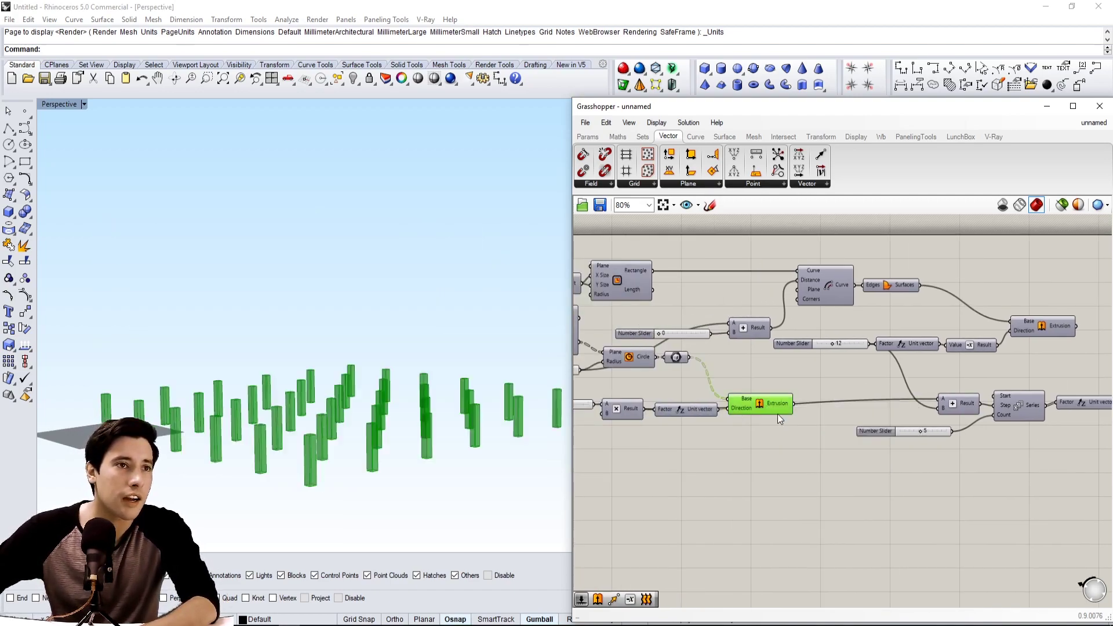
pyautogui.click(770, 383)
pyautogui.click(754, 405)
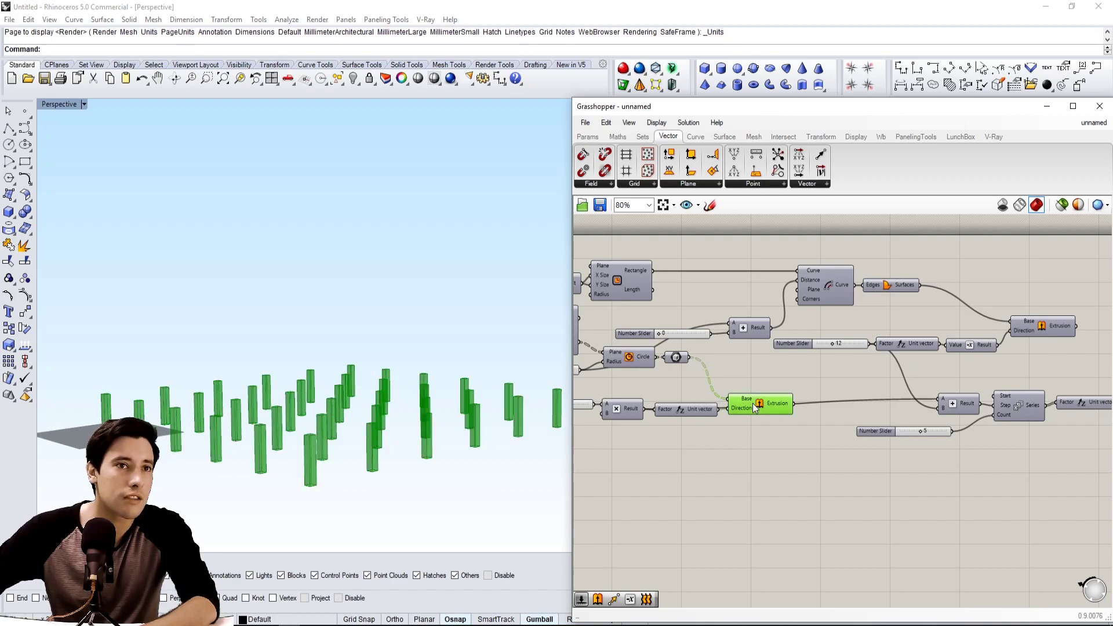
pyautogui.rightClick(1055, 326)
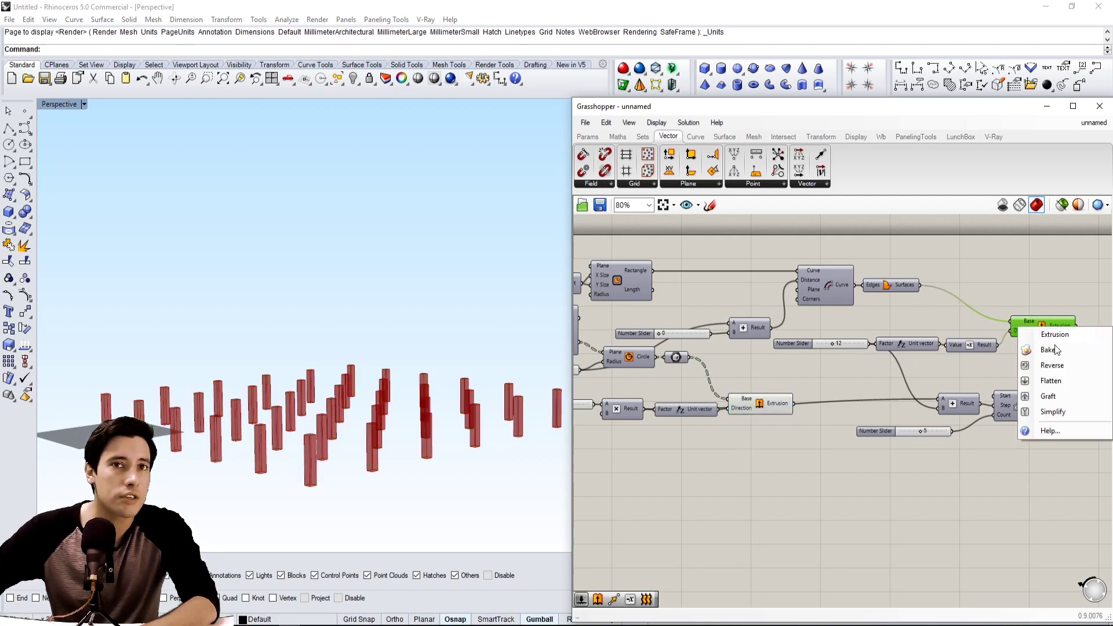
pyautogui.click(1042, 327)
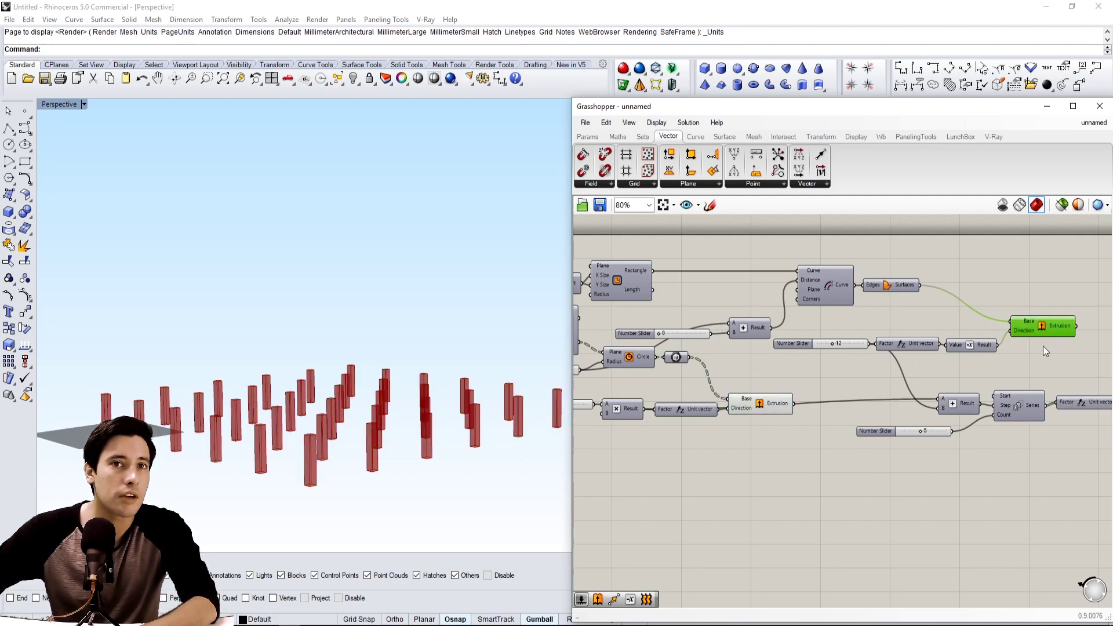
pyautogui.hotkey('ctrl', 'q')
# - Add a Move component after the floor slab extrusion and feed that extrusion into its Geometry input
pyautogui.moveTo(959, 372); pyautogui.dragTo(856, 366, button='right')
pyautogui.click(870, 365)
pyautogui.click(954, 323)
pyautogui.moveTo(963, 335); pyautogui.dragTo(909, 344, button='right')
pyautogui.click(962, 331)
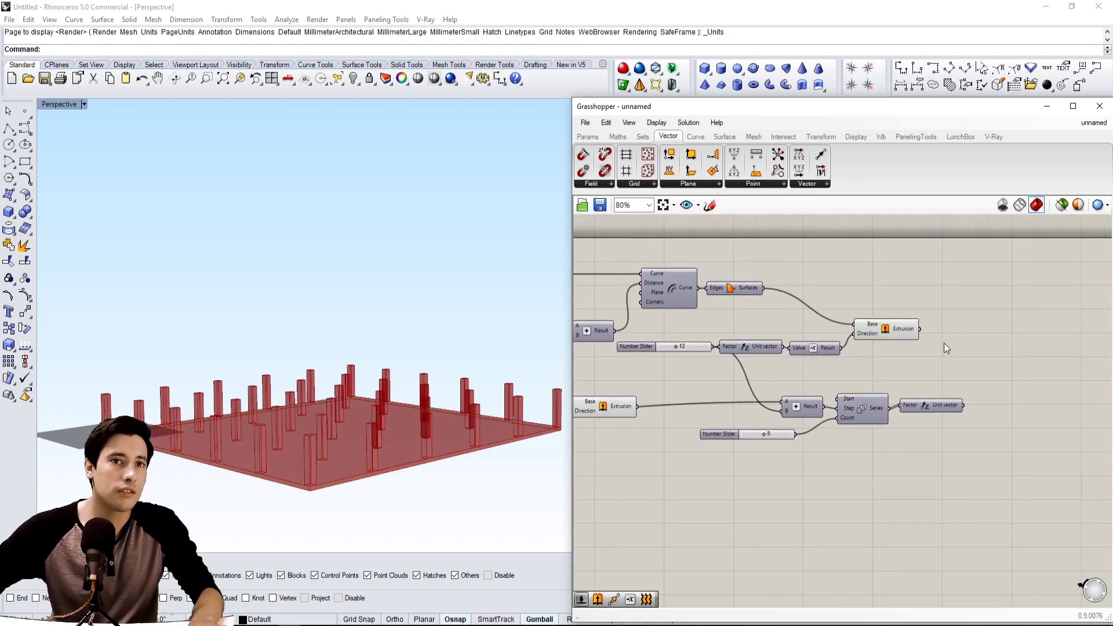
pyautogui.doubleClick(957, 338)
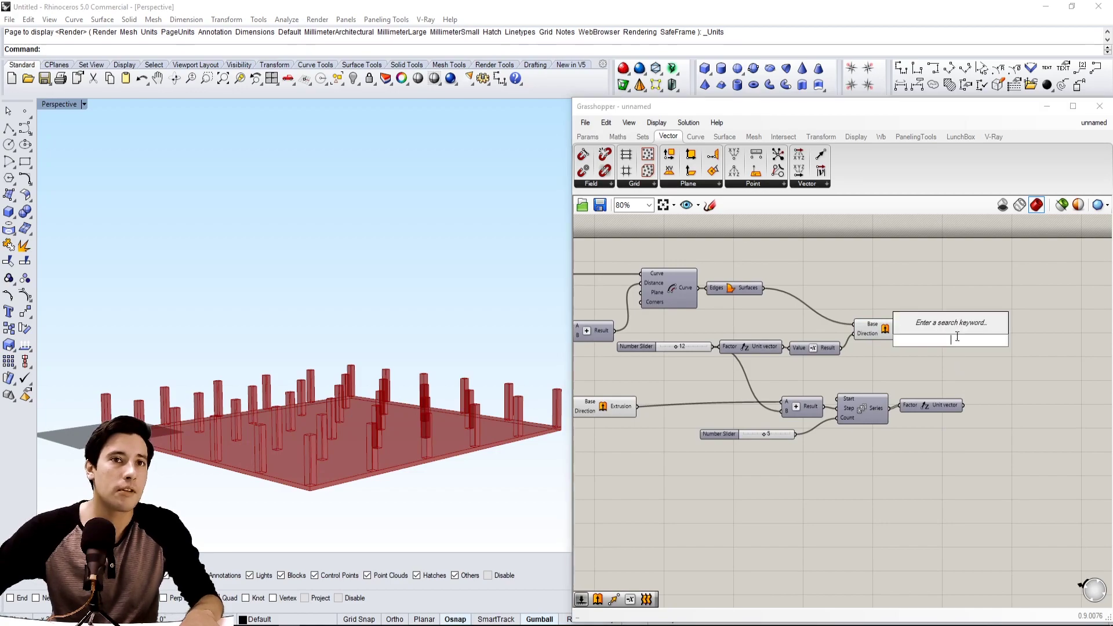
pyautogui.write('move')
pyautogui.click(935, 322)
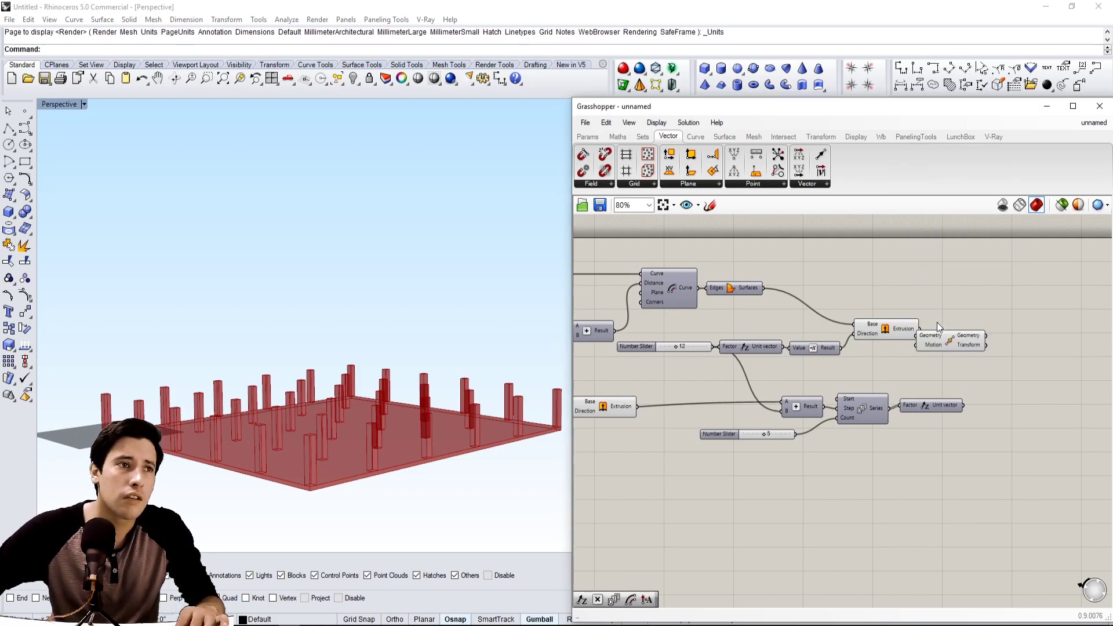
pyautogui.moveTo(994, 343)
pyautogui.mouseDown()
pyautogui.moveTo(1035, 342)
pyautogui.moveTo(988, 333)
pyautogui.mouseUp()
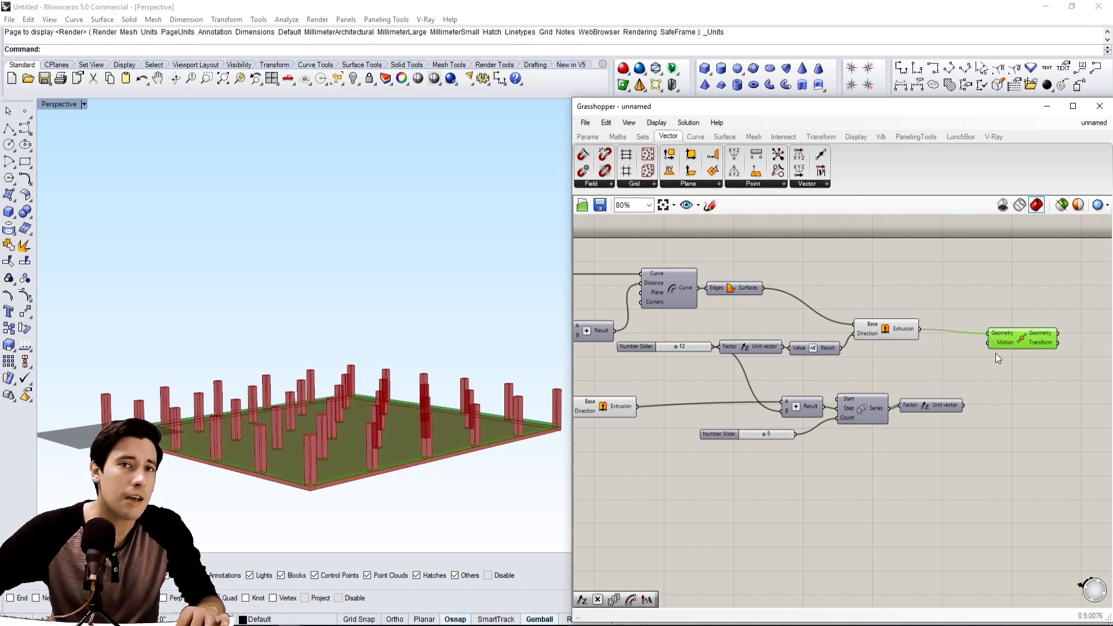
# - Add a Unit Z component just below the floor slab extrusion
pyautogui.click(927, 359)
pyautogui.write('ZZ')
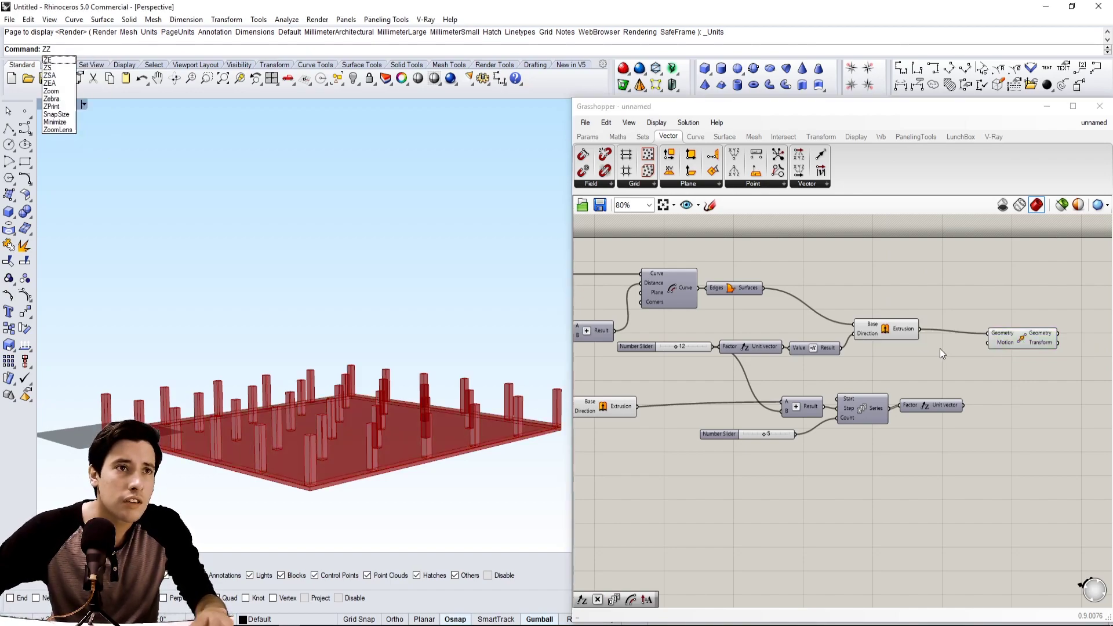
pyautogui.press('BackSpace')
pyautogui.doubleClick(939, 353)
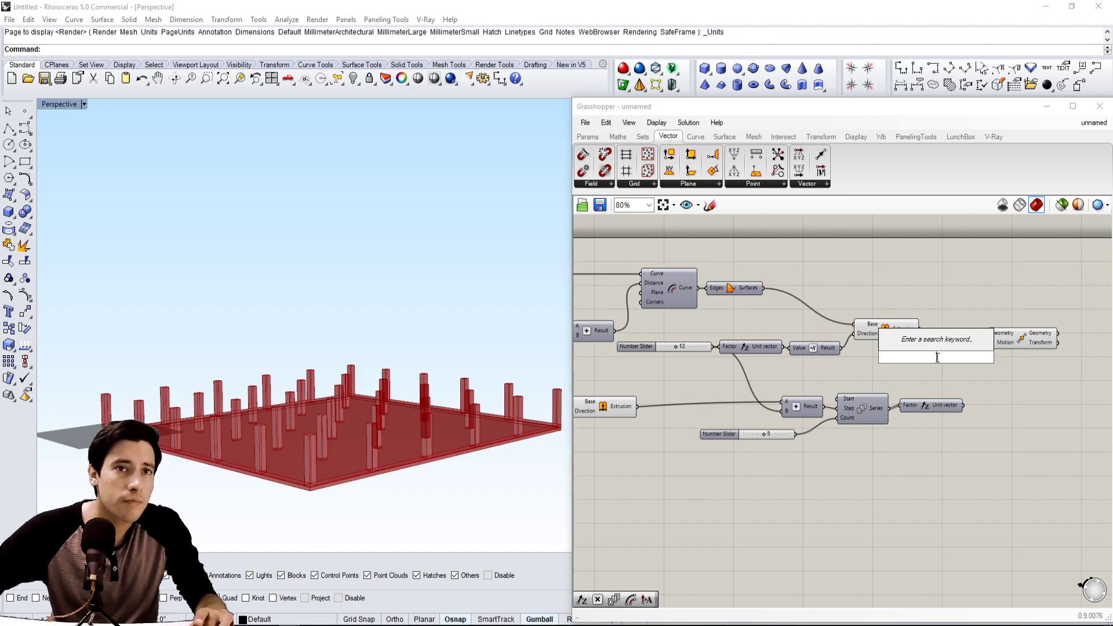
pyautogui.write('z')
pyautogui.click(921, 347)
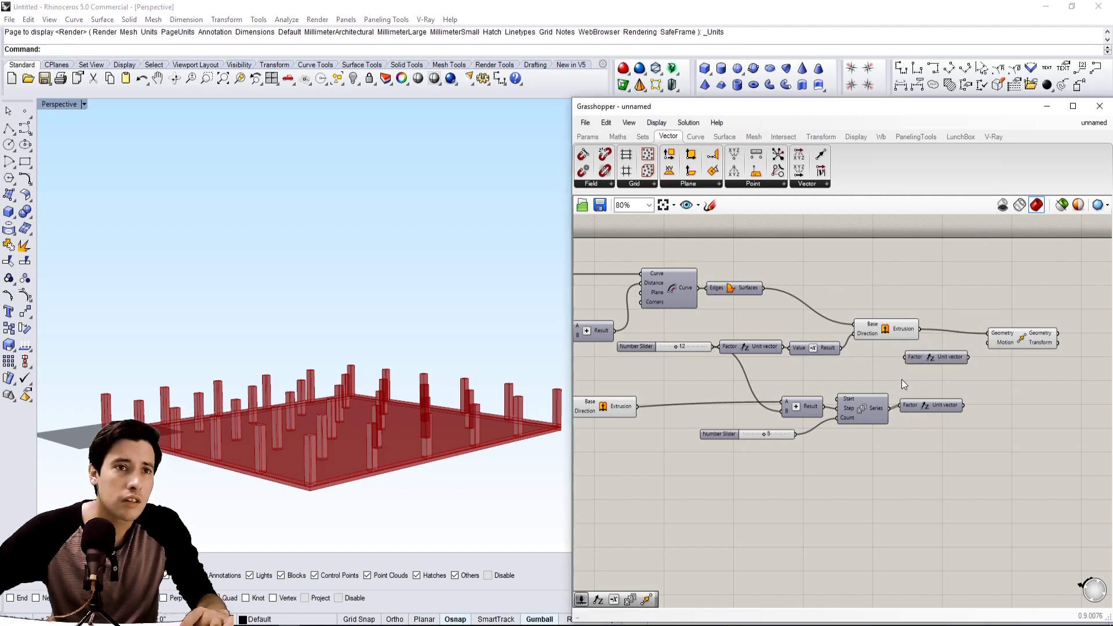
pyautogui.moveTo(864, 390); pyautogui.dragTo(938, 397, button='right')
pyautogui.moveTo(898, 413); pyautogui.dragTo(979, 364)
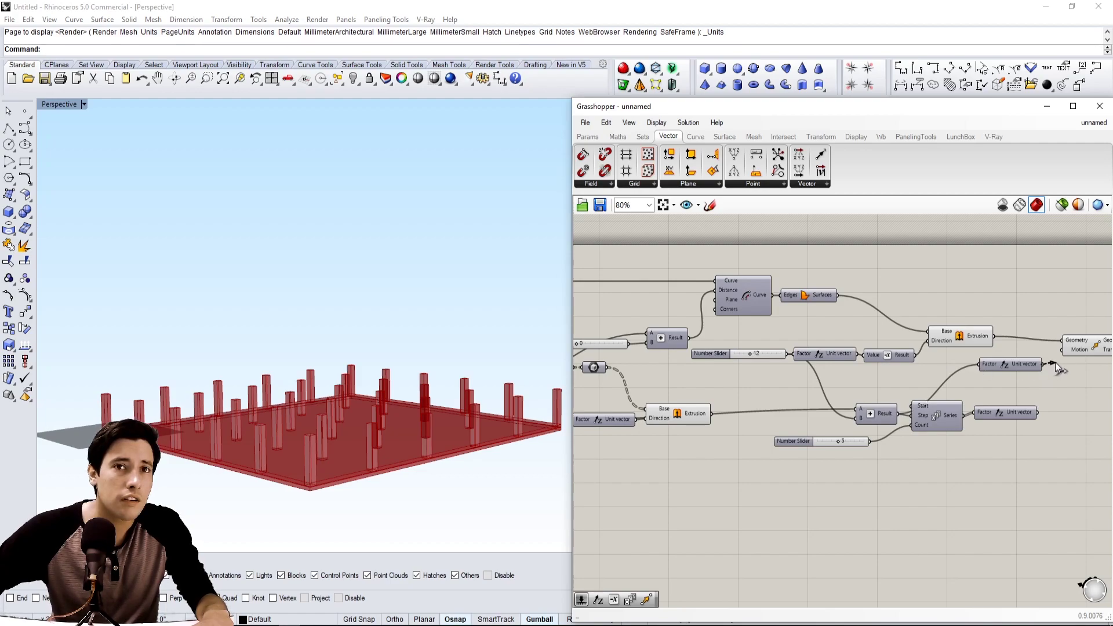
pyautogui.moveTo(1056, 363); pyautogui.dragTo(1062, 350)
pyautogui.moveTo(1076, 368); pyautogui.dragTo(990, 370, button='right')
pyautogui.click(1008, 351)
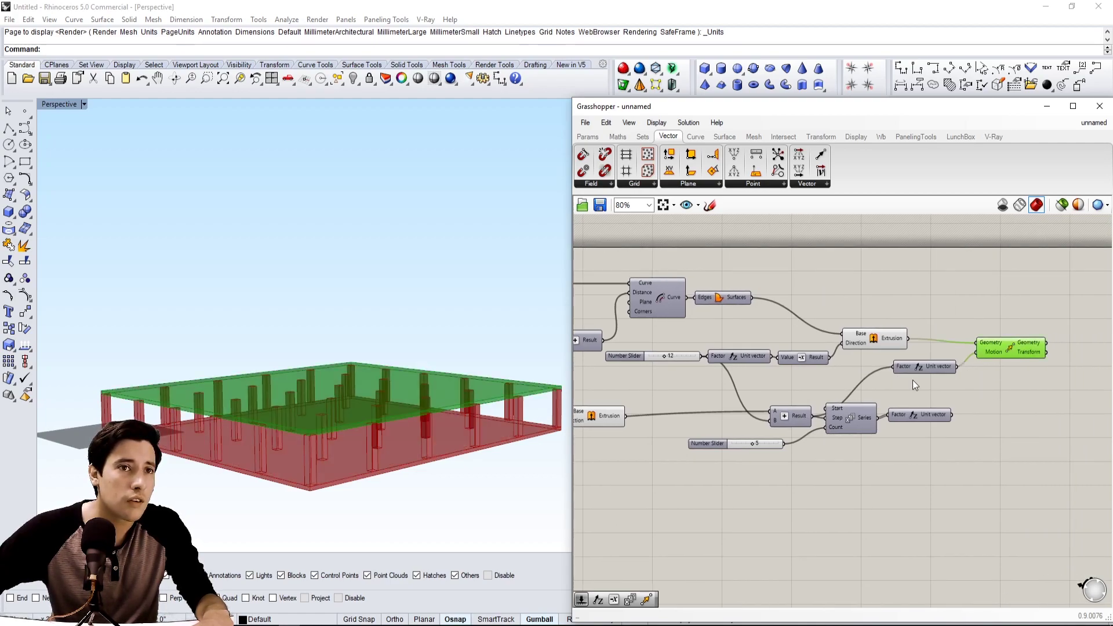
pyautogui.click(843, 482)
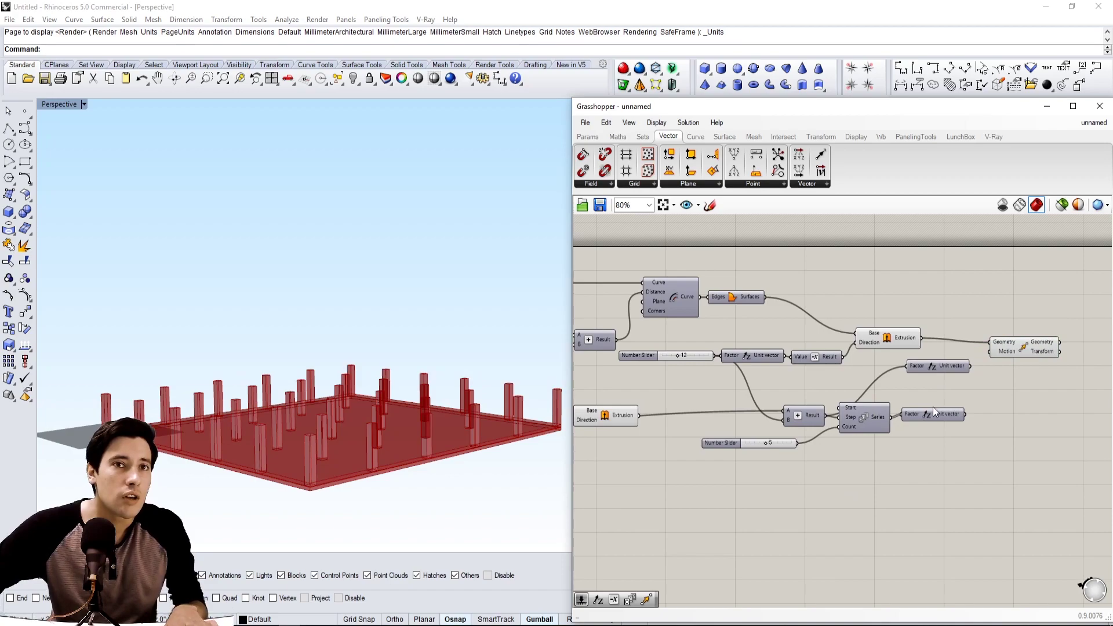
pyautogui.hotkey('ctrl', 'z')
# - Connect the Addition's Result through the new Unit Z to the slab Move's Motion, repositioning the Addition component
pyautogui.moveTo(935, 374); pyautogui.dragTo(1004, 371, button='right')
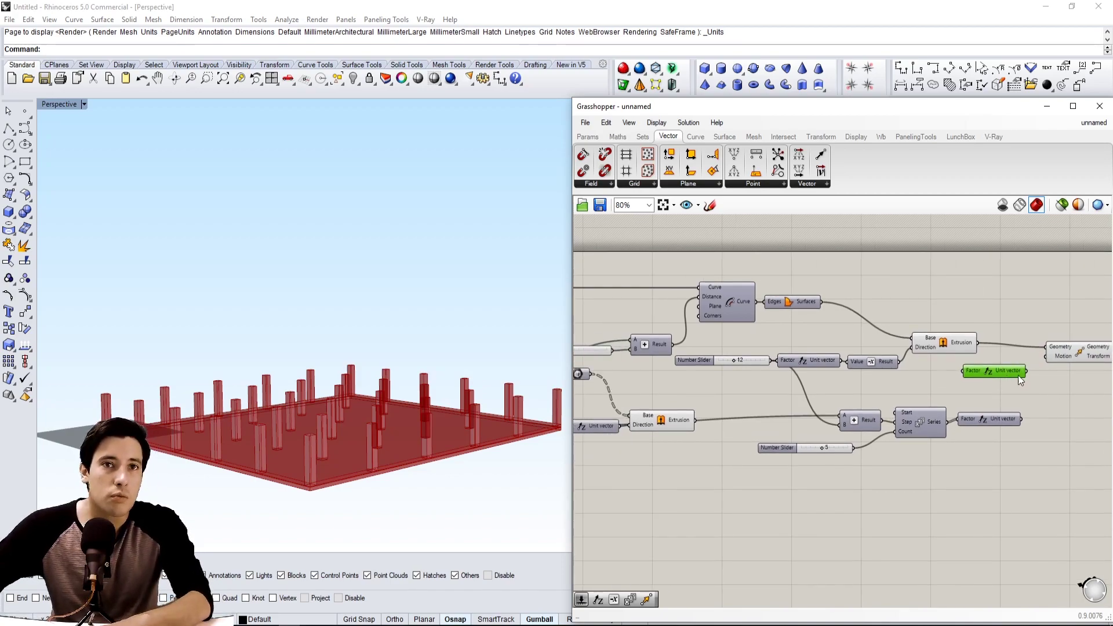
pyautogui.moveTo(632, 435); pyautogui.dragTo(712, 408, button='right')
pyautogui.click(741, 396)
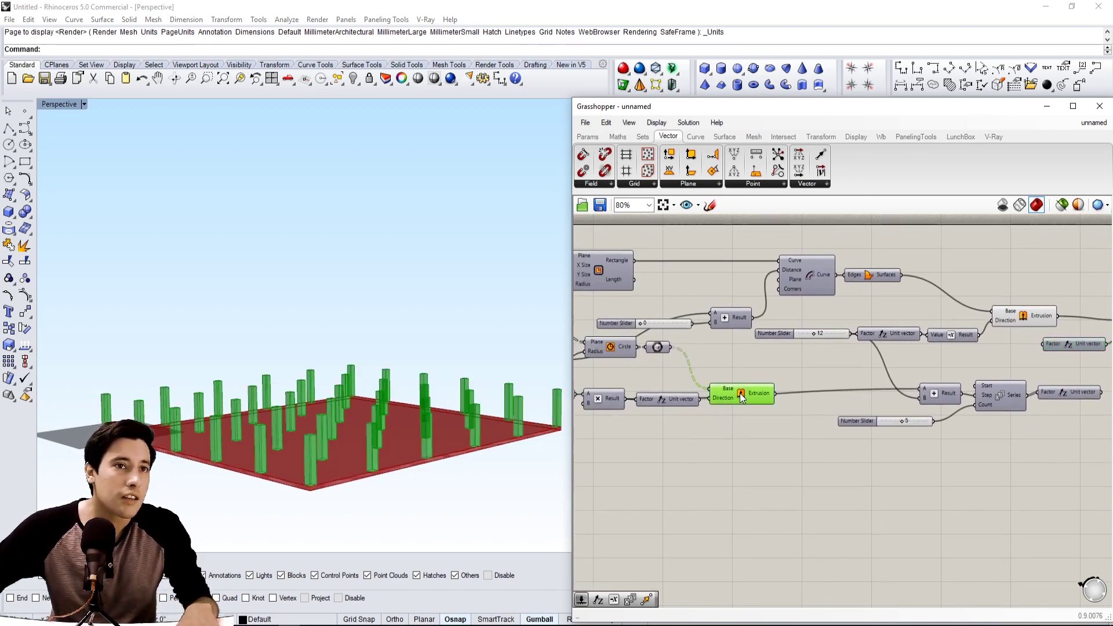
pyautogui.moveTo(878, 409); pyautogui.dragTo(799, 414, button='right')
pyautogui.moveTo(855, 398); pyautogui.dragTo(838, 392)
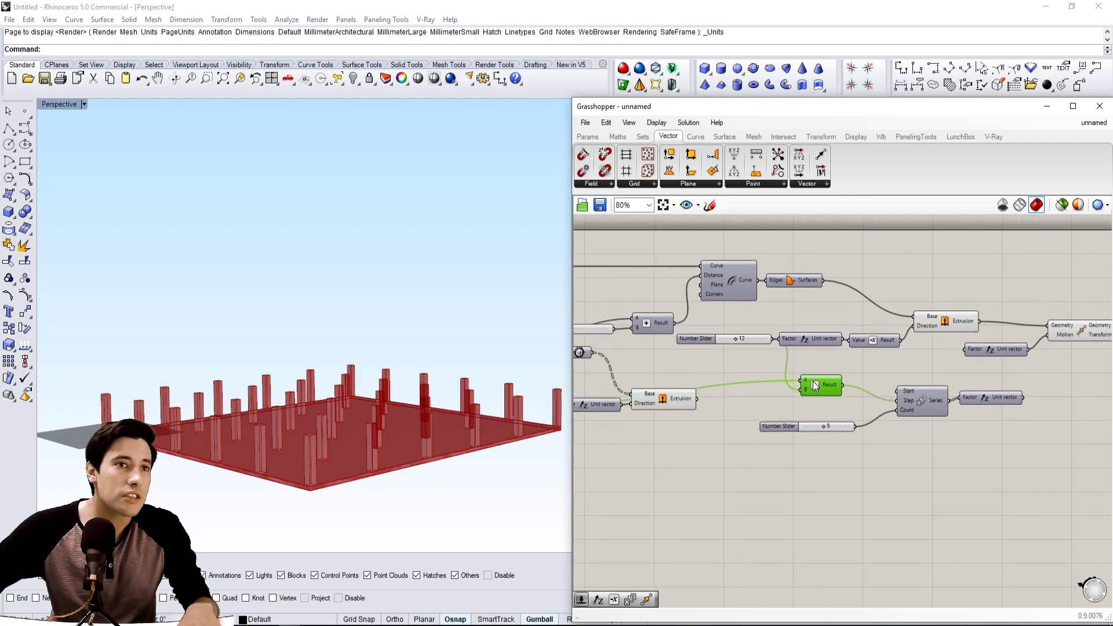
pyautogui.moveTo(673, 400); pyautogui.dragTo(612, 407, button='right')
pyautogui.moveTo(845, 395); pyautogui.dragTo(941, 354)
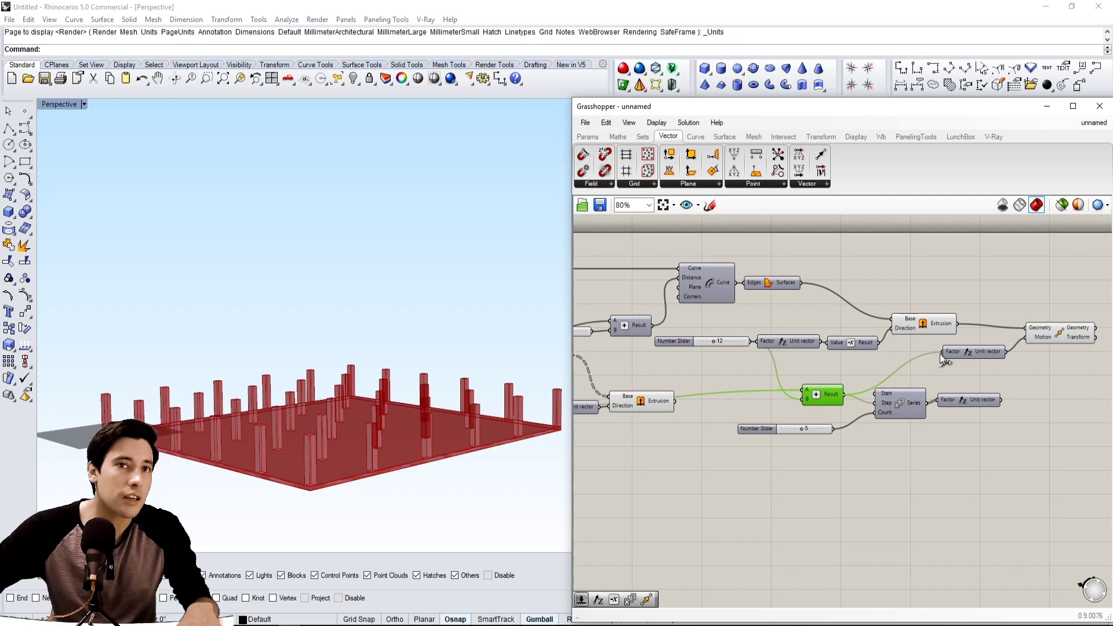
# - Disconnect the Addition from the Series Step and shift the Series, its Unit Z and the storey count slider beyond the slab Move
pyautogui.moveTo(1018, 402); pyautogui.dragTo(967, 390, button='right')
pyautogui.moveTo(978, 427); pyautogui.dragTo(794, 383)
pyautogui.moveTo(1007, 468); pyautogui.dragTo(845, 385)
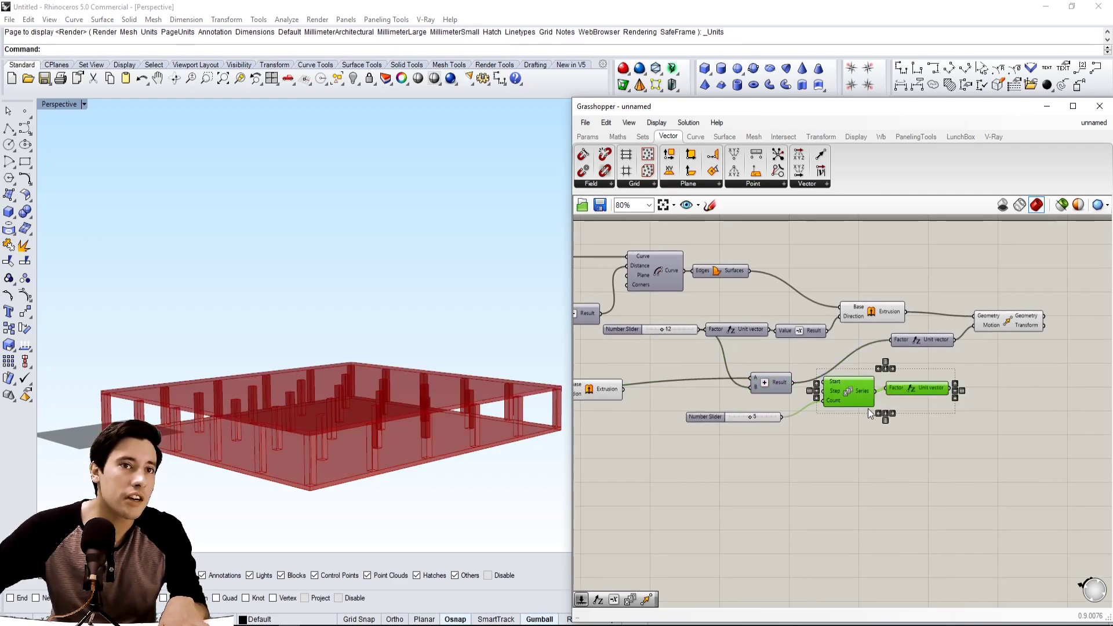
pyautogui.keyDown('shift'); pyautogui.click(703, 419); pyautogui.keyUp('shift')
pyautogui.scroll(-2, 710, 420)
pyautogui.moveTo(761, 423); pyautogui.dragTo(716, 428, button='right')
pyautogui.moveTo(771, 406); pyautogui.dragTo(950, 417)
pyautogui.click(913, 373)
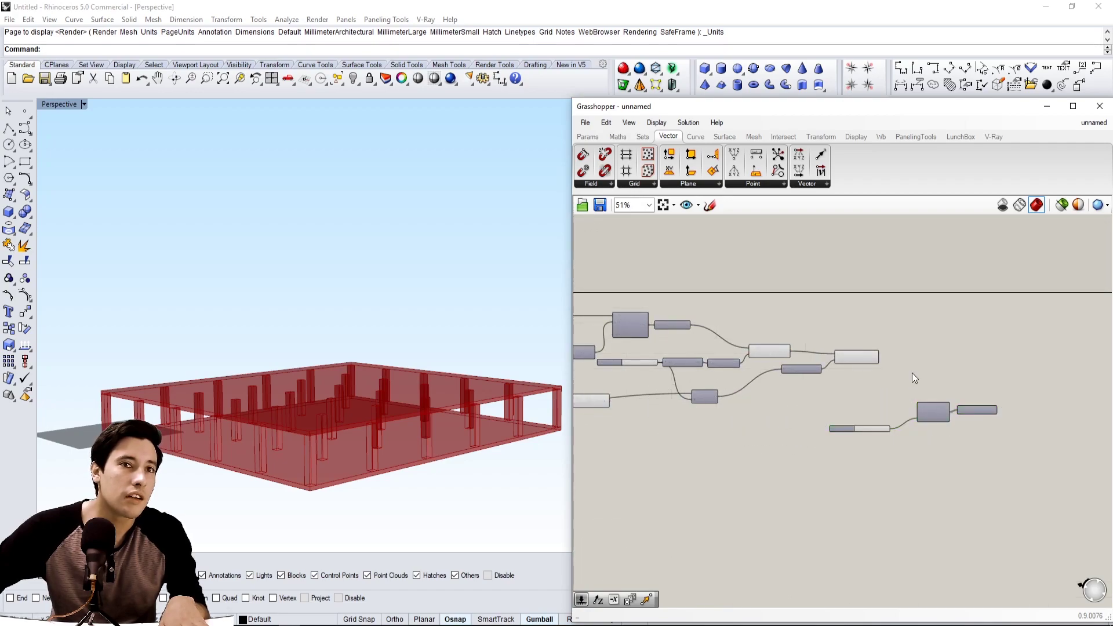
# - Hide the preview of the original floor slab extrusion and inspect the raised slab on the columns in Perspective
pyautogui.scroll(2, 870, 359)
pyautogui.click(868, 345)
pyautogui.click(850, 382)
pyautogui.moveTo(741, 354); pyautogui.dragTo(806, 357, button='right')
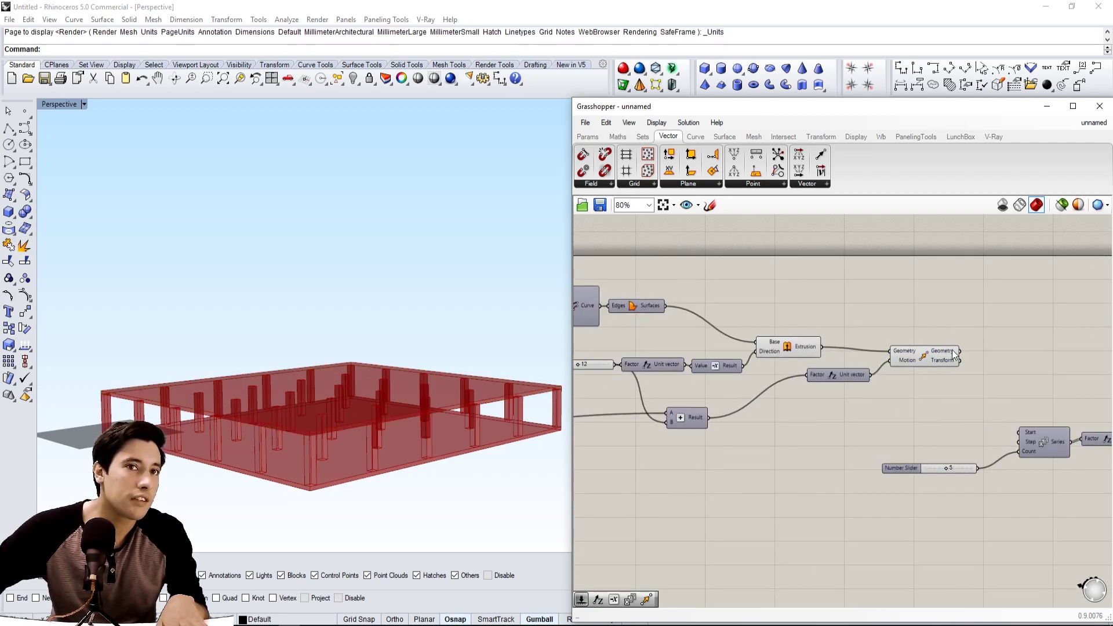
pyautogui.rightClick(792, 349)
pyautogui.click(806, 372)
pyautogui.moveTo(375, 434)
pyautogui.mouseDown(button='right')
pyautogui.moveTo(361, 400)
pyautogui.moveTo(371, 417)
pyautogui.mouseUp(button='right')
pyautogui.scroll(-1, 598, 374)
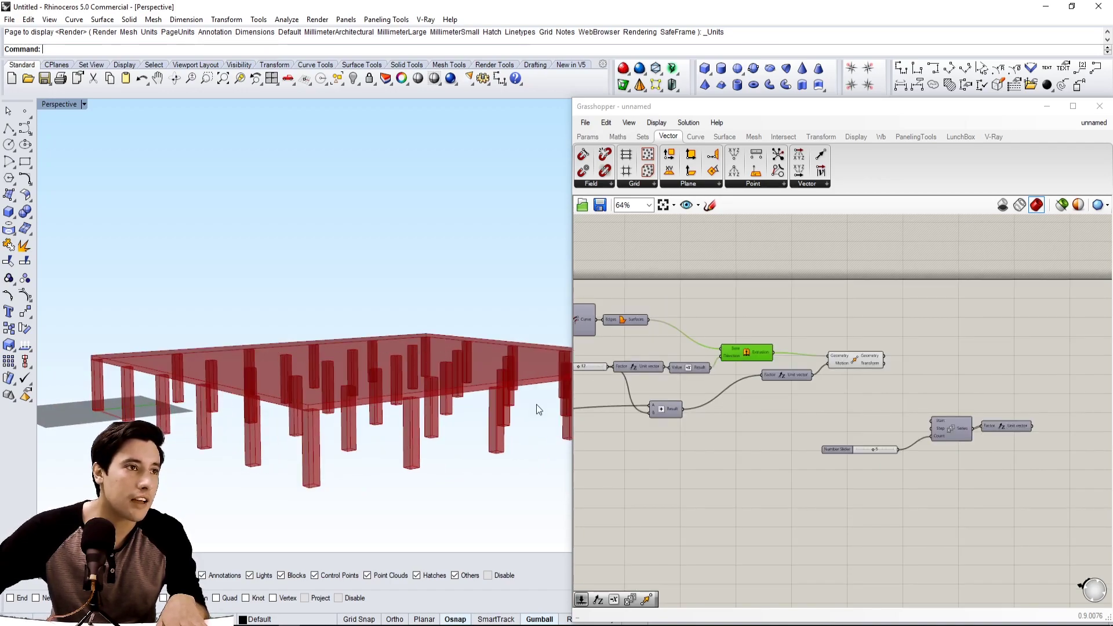
# - Nudge the storey count slider, Series and its Unit Z slightly further away from the slab Move
pyautogui.moveTo(873, 367); pyautogui.dragTo(832, 368, button='right')
pyautogui.moveTo(994, 471); pyautogui.dragTo(842, 410)
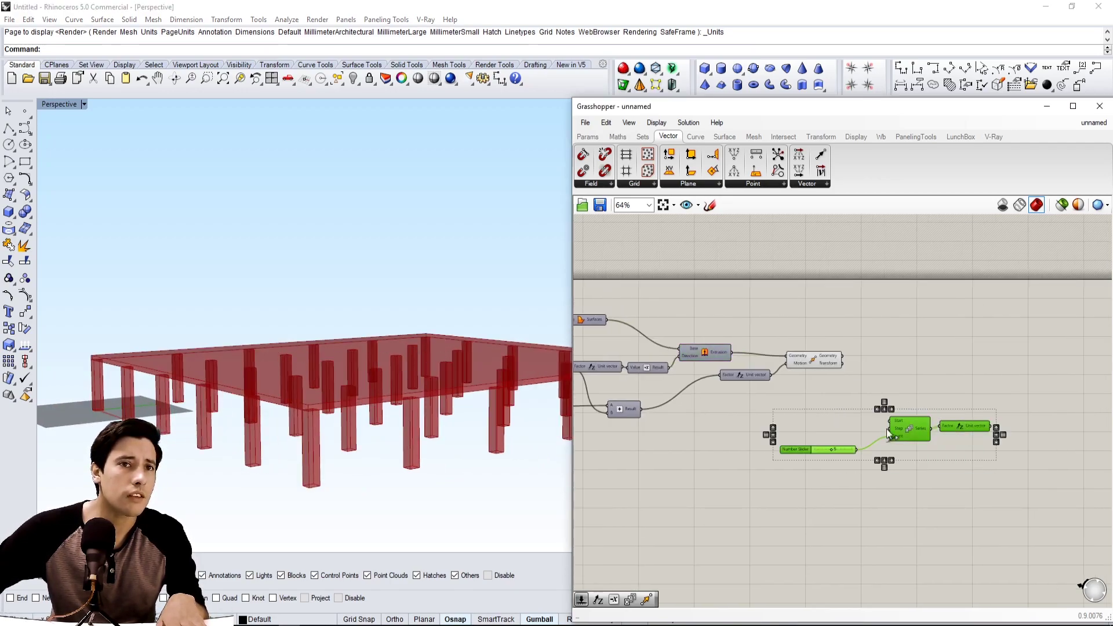
pyautogui.moveTo(916, 429); pyautogui.dragTo(934, 425)
pyautogui.click(896, 386)
pyautogui.scroll(1, 897, 387)
pyautogui.click(800, 352)
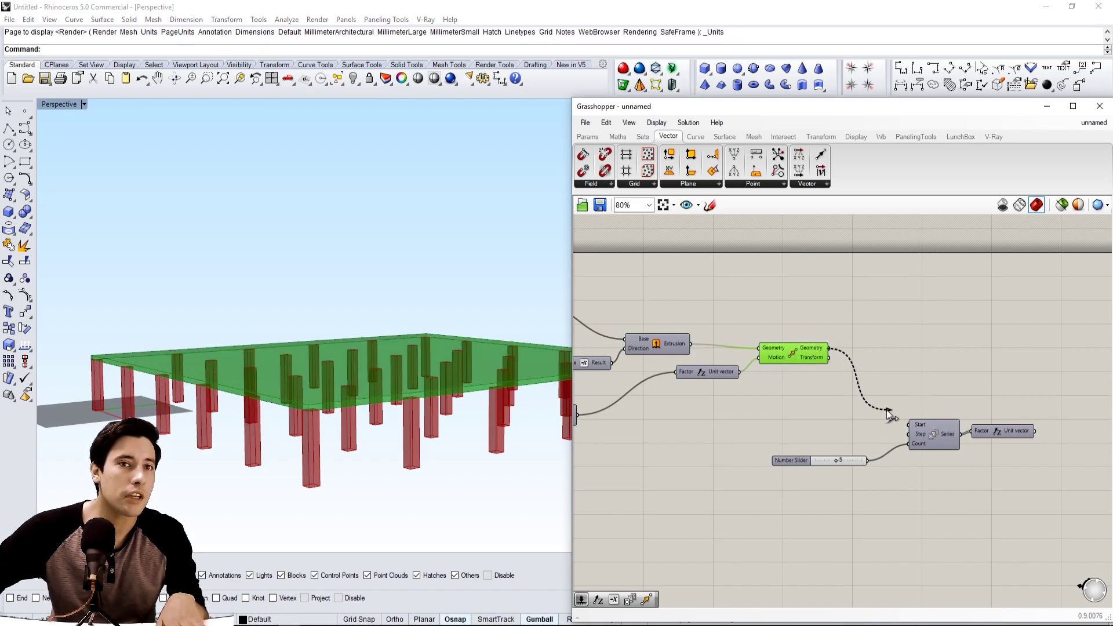
pyautogui.moveTo(889, 410); pyautogui.dragTo(891, 409)
pyautogui.moveTo(1078, 389); pyautogui.dragTo(880, 377, button='right')
pyautogui.doubleClick(880, 377)
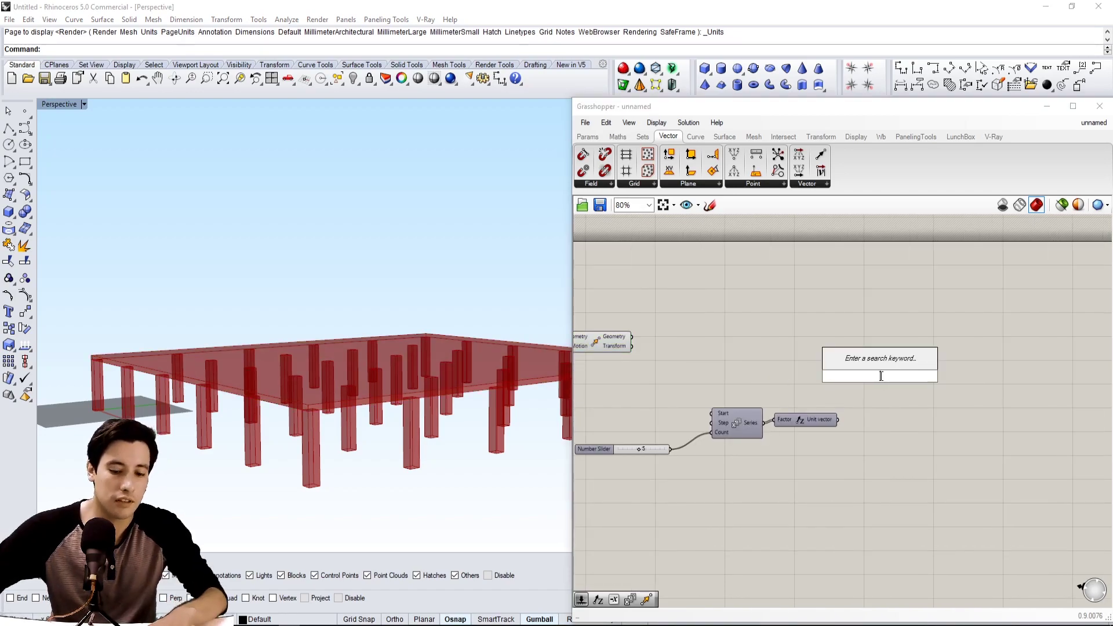
pyautogui.write('mo')
pyautogui.click(856, 335)
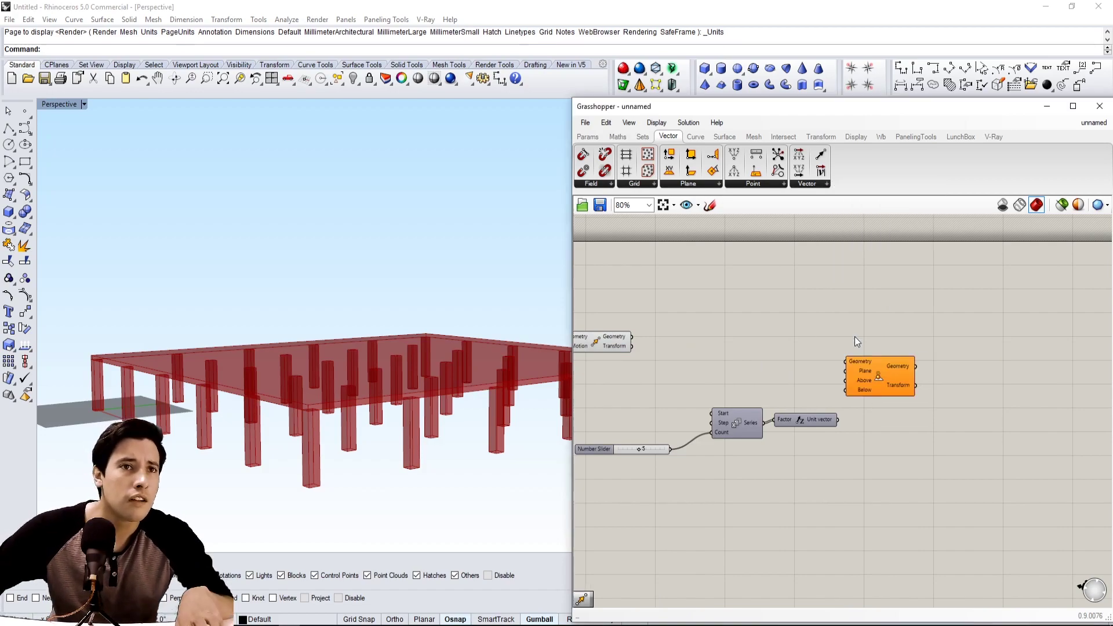
pyautogui.moveTo(914, 372); pyautogui.dragTo(914, 373)
pyautogui.click(895, 377)
pyautogui.press('Delete')
# - Add a second Move component beyond the Unit Z fed by the Series
pyautogui.doubleClick(915, 385)
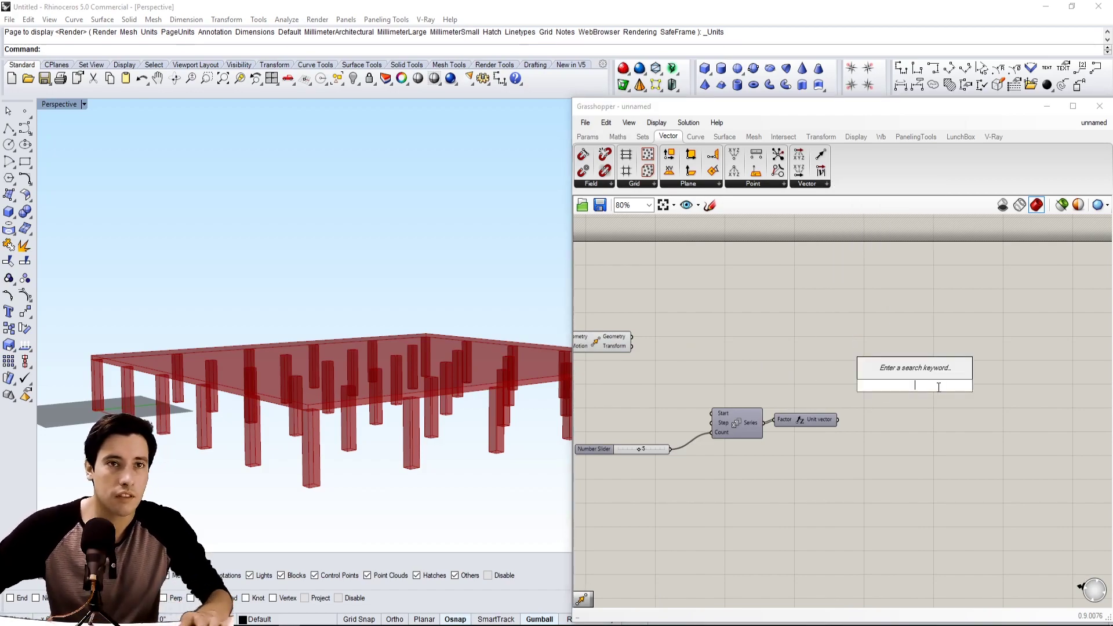
pyautogui.write('MOVE')
pyautogui.press('Return')
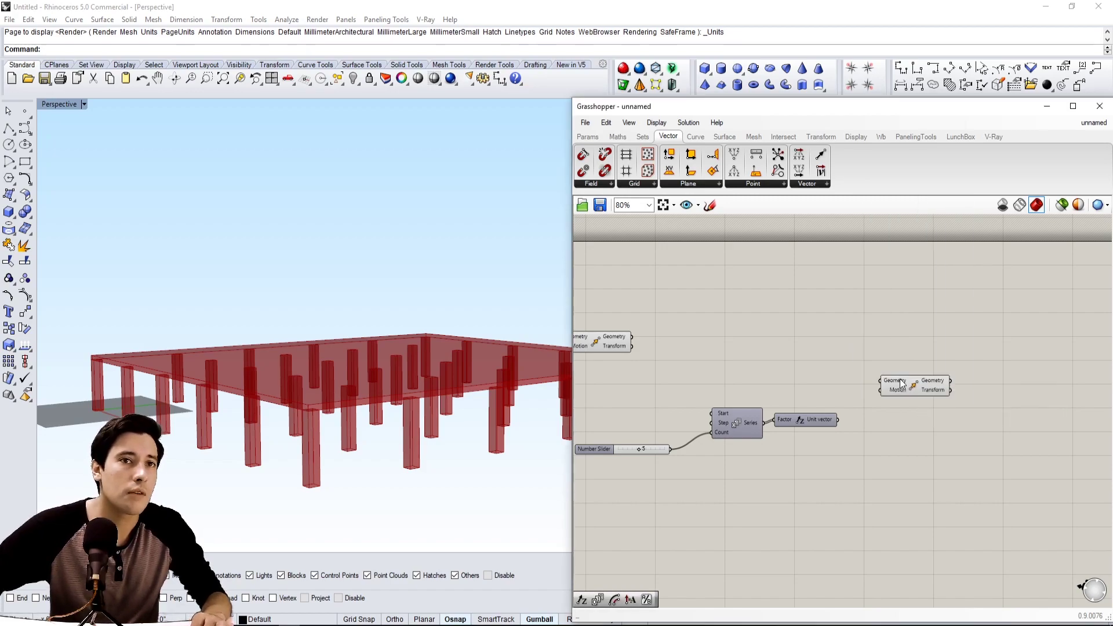
pyautogui.moveTo(798, 378); pyautogui.dragTo(915, 384, button='right')
pyautogui.click(717, 352)
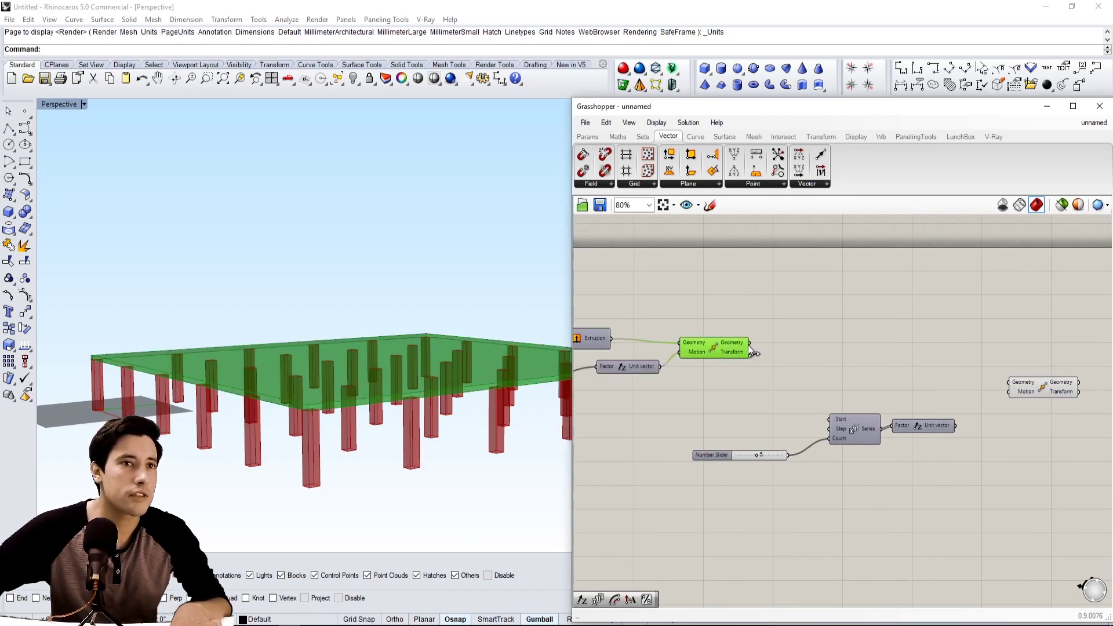
# - Feed both the raised slab from the first Move and the column Extrusion into the Geometry input of the second Move
pyautogui.moveTo(956, 352); pyautogui.dragTo(1008, 382)
pyautogui.scroll(-2, 991, 379)
pyautogui.moveTo(865, 399); pyautogui.dragTo(1004, 403, button='right')
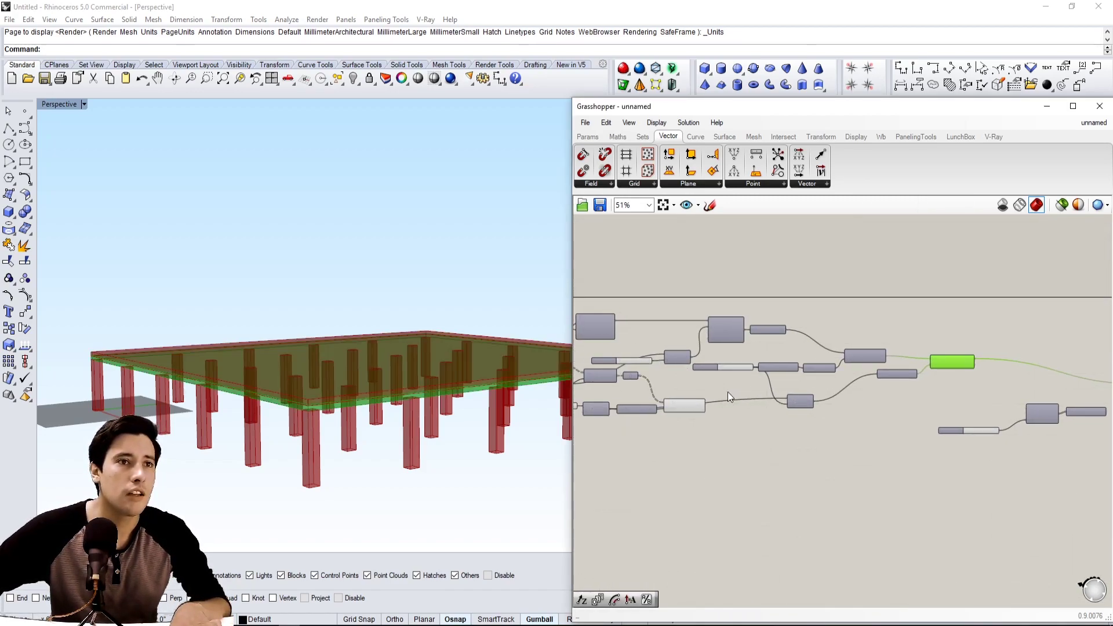
pyautogui.scroll(2, 732, 397)
pyautogui.click(679, 413)
pyautogui.keyDown('shift'); pyautogui.moveTo(695, 413); pyautogui.dragTo(908, 420); pyautogui.keyUp('shift')
pyautogui.scroll(-6, 697, 416)
pyautogui.scroll(5, 870, 404)
pyautogui.click(928, 428)
pyautogui.scroll(2, 900, 473)
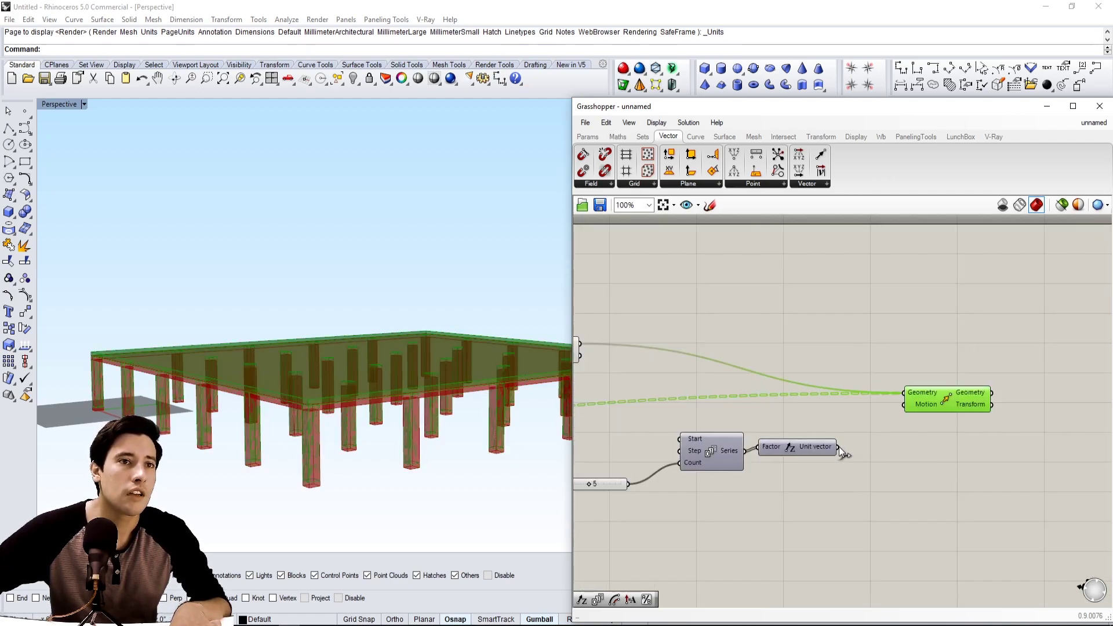
# - Connect the Series-driven Unit Z to the second Move's Motion and the Addition result to the Series Step
pyautogui.moveTo(839, 446); pyautogui.dragTo(904, 405)
pyautogui.scroll(-2, 843, 461)
pyautogui.moveTo(670, 469); pyautogui.dragTo(803, 448, button='right')
pyautogui.scroll(2, 796, 380)
pyautogui.scroll(-1, 796, 380)
pyautogui.moveTo(583, 422); pyautogui.dragTo(704, 421, button='right')
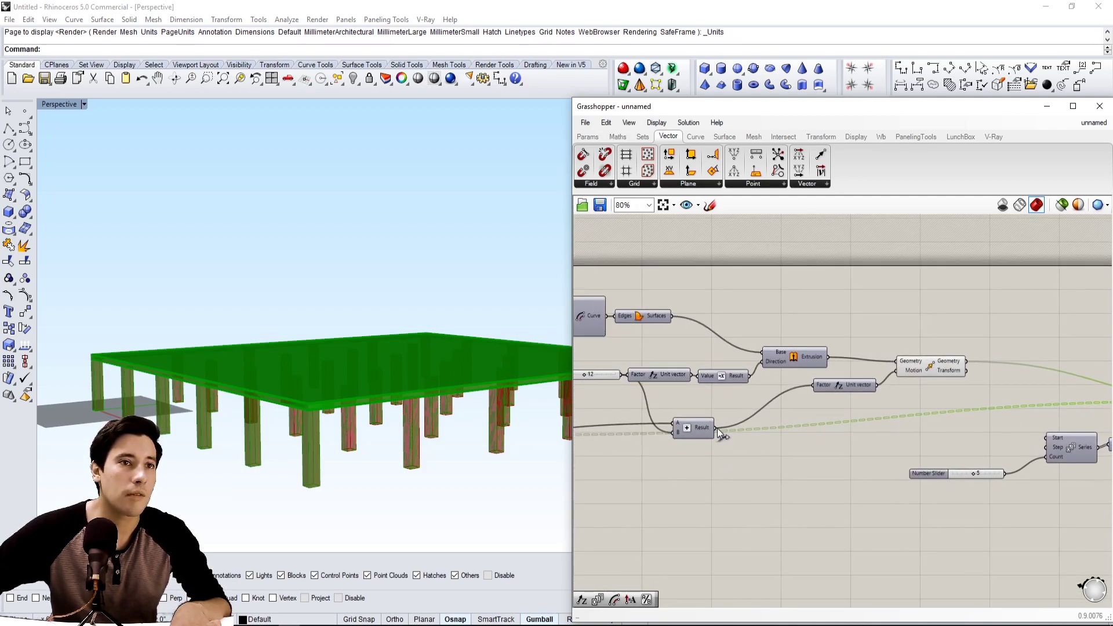
pyautogui.moveTo(1000, 437); pyautogui.dragTo(1043, 446)
pyautogui.moveTo(1050, 510); pyautogui.dragTo(901, 520, button='right')
pyautogui.click(935, 538)
# - Hide the previews of the first slab Move and the column Extrusion
pyautogui.moveTo(856, 437); pyautogui.dragTo(1004, 446, button='right')
pyautogui.click(927, 379)
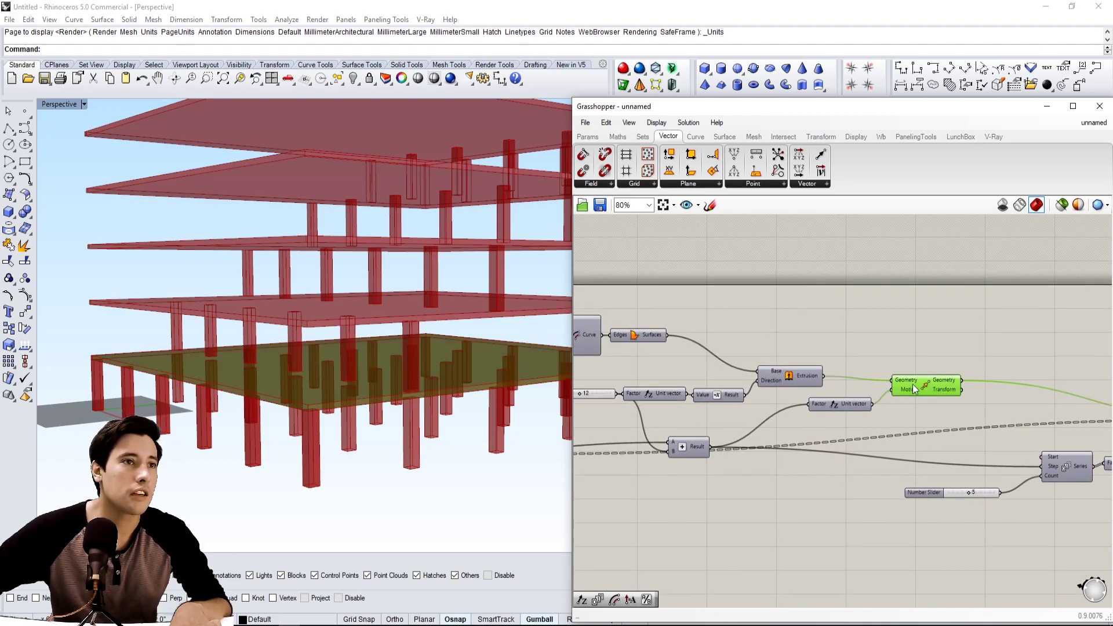
pyautogui.scroll(-2, 911, 384)
pyautogui.moveTo(785, 409); pyautogui.dragTo(833, 434, button='right')
pyautogui.scroll(2, 710, 434)
pyautogui.click(694, 458)
pyautogui.middleClick(709, 458)
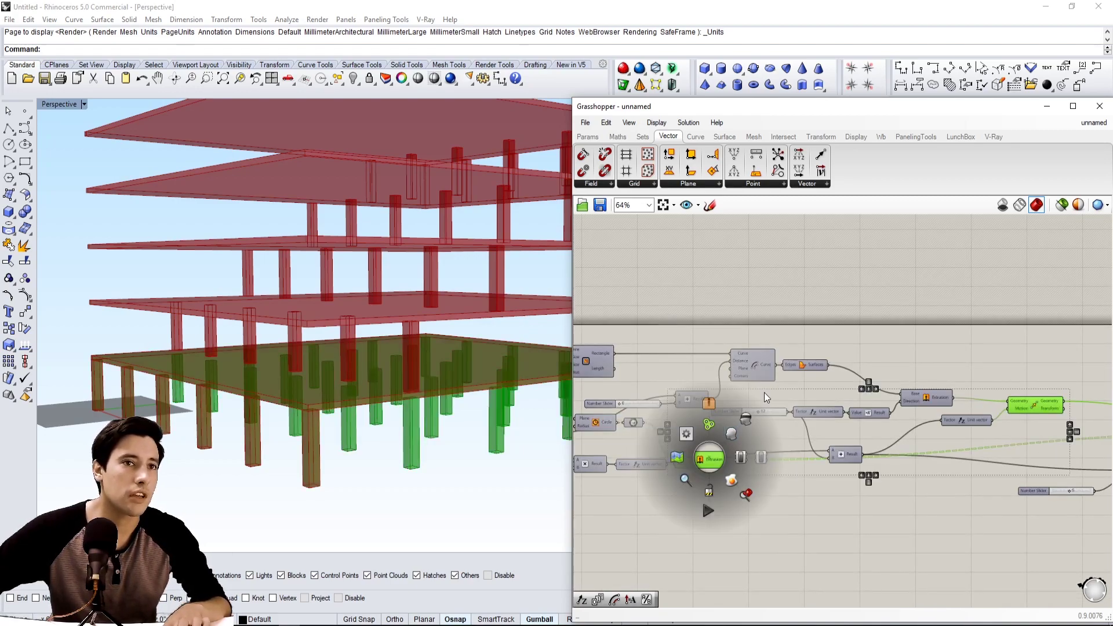
pyautogui.click(747, 419)
pyautogui.scroll(-2, 980, 429)
pyautogui.moveTo(980, 429); pyautogui.dragTo(768, 403, button='right')
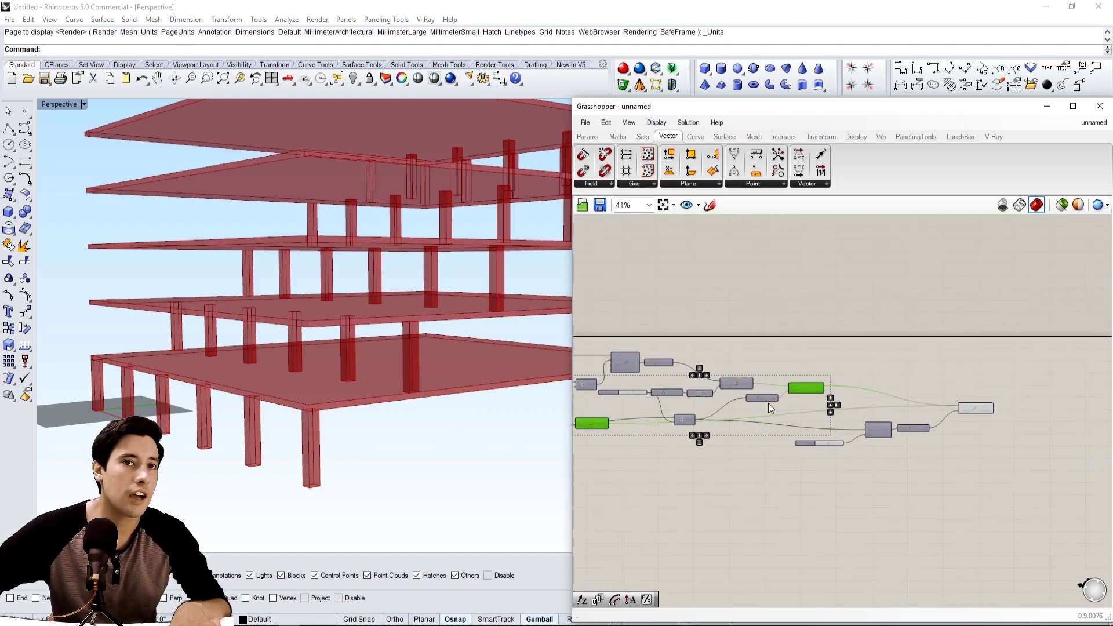
# - Graft the Geometry input of the second Move
pyautogui.click(978, 420)
pyautogui.scroll(5, 981, 417)
pyautogui.rightClick(925, 383)
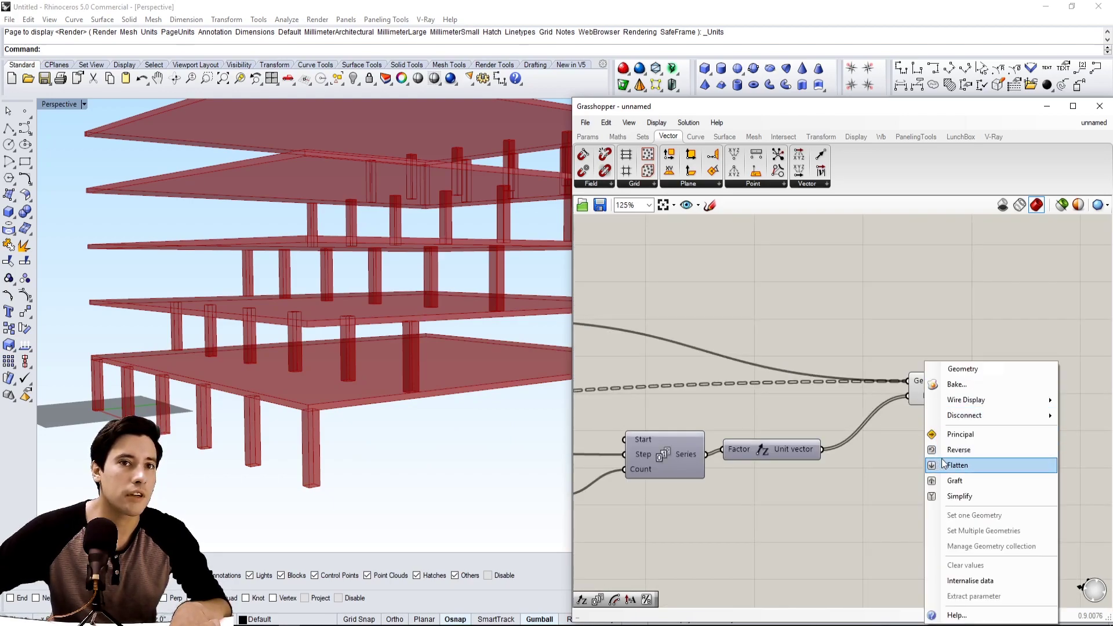
pyautogui.click(951, 481)
# - Bring the second Move closer to the slab Move and shift the storey count slider, Series and its Unit Z back before it
pyautogui.moveTo(954, 383); pyautogui.dragTo(750, 371)
pyautogui.click(933, 435)
pyautogui.scroll(-2, 933, 435)
pyautogui.click(826, 406)
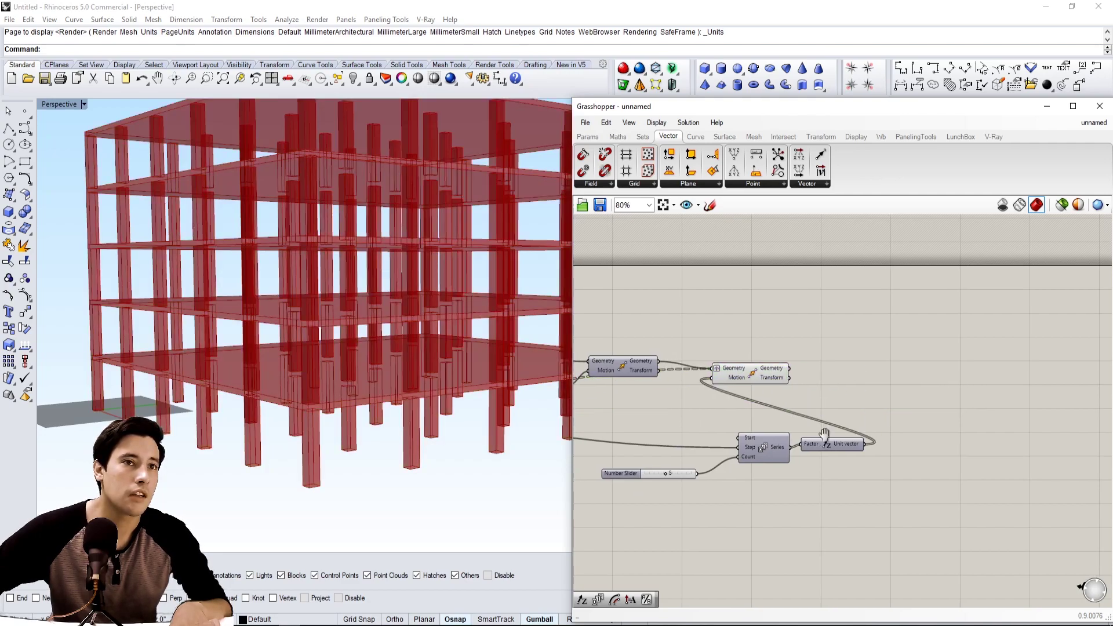
pyautogui.moveTo(825, 436); pyautogui.dragTo(981, 421, button='right')
pyautogui.moveTo(1046, 505); pyautogui.dragTo(748, 420)
pyautogui.moveTo(984, 426); pyautogui.dragTo(811, 405)
# - Reposition the slab Move's Unit Z directly beneath the slab Extrusion
pyautogui.click(791, 447)
pyautogui.moveTo(792, 446); pyautogui.dragTo(927, 444, button='right')
pyautogui.moveTo(684, 418); pyautogui.dragTo(790, 445, button='right')
pyautogui.scroll(1, 789, 444)
pyautogui.moveTo(778, 438); pyautogui.dragTo(820, 400)
pyautogui.click(950, 436)
pyautogui.moveTo(951, 435); pyautogui.dragTo(884, 455, button='right')
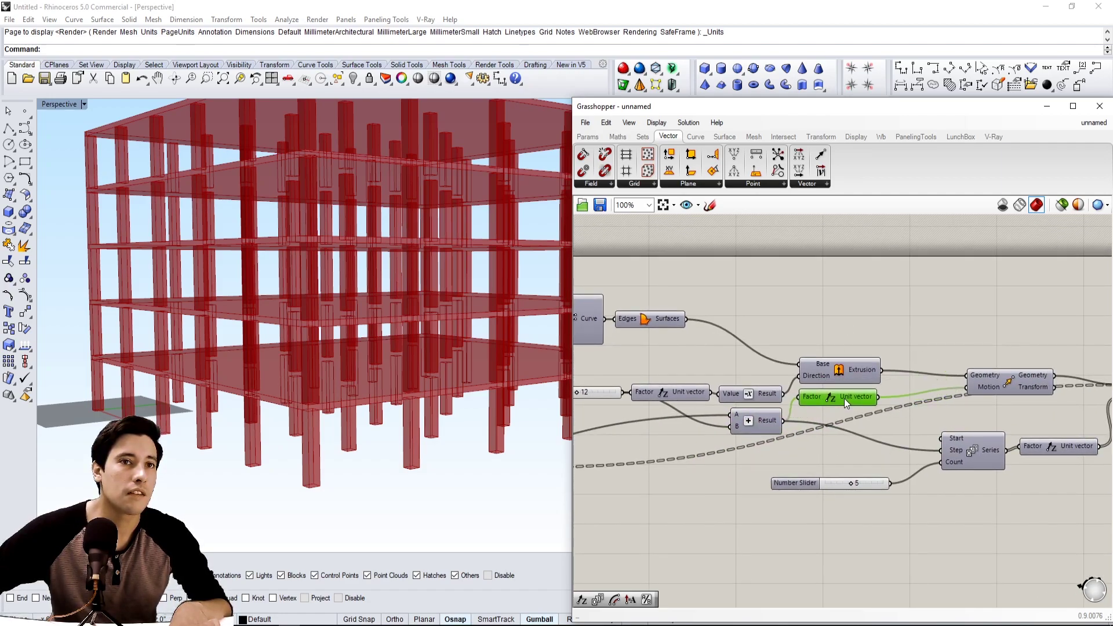
# - Highlight the second Move's geometry and examine the stacked storeys of columns and slabs in Perspective
pyautogui.moveTo(844, 398); pyautogui.dragTo(719, 354, button='right')
pyautogui.click(1037, 359)
pyautogui.scroll(-4, 490, 345)
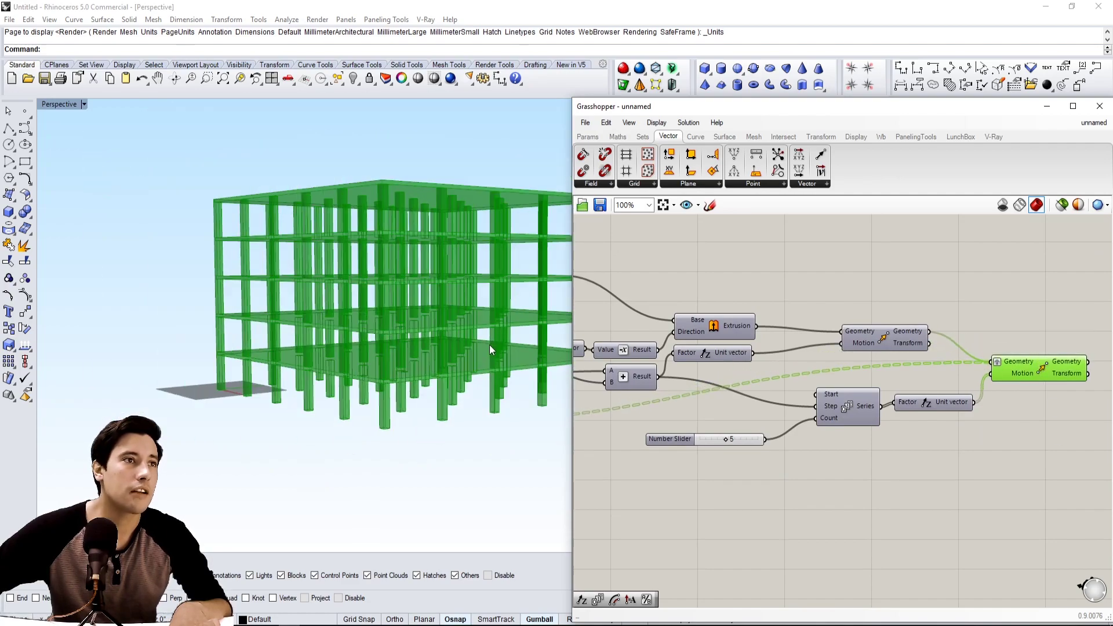
pyautogui.moveTo(489, 346); pyautogui.dragTo(465, 372, button='right')
pyautogui.click(771, 497)
pyautogui.moveTo(346, 267); pyautogui.dragTo(290, 246, button='right')
pyautogui.click(773, 488)
pyautogui.scroll(-5, 774, 489)
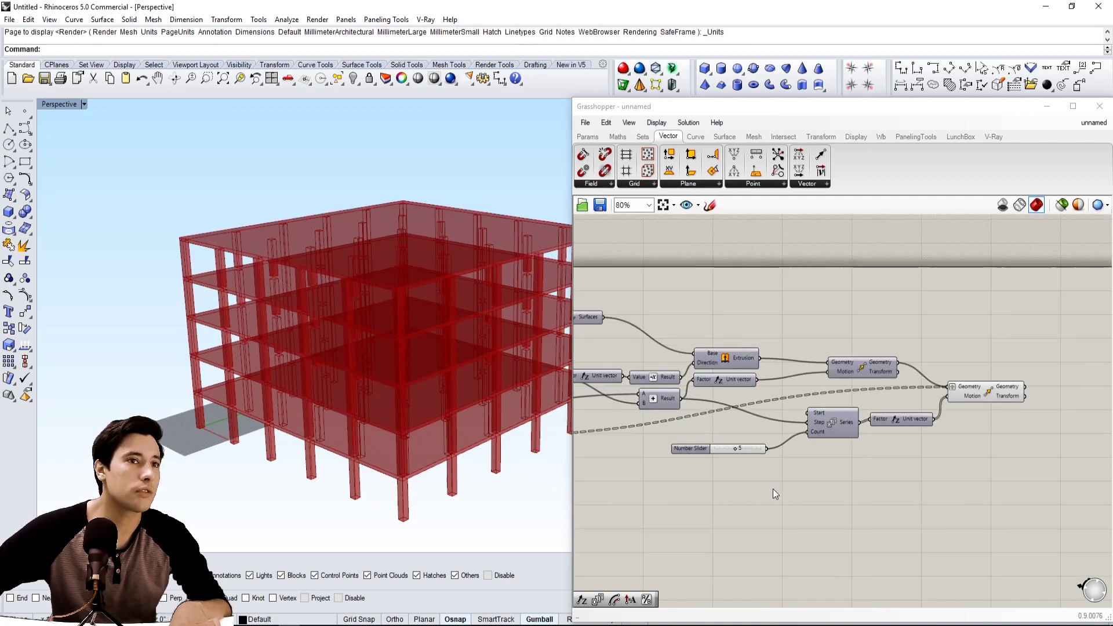
# - Add another Extrude component above the existing slab Extrusion for a ground floor slab
pyautogui.scroll(5, 828, 386)
pyautogui.moveTo(1011, 394); pyautogui.dragTo(849, 427, button='right')
pyautogui.scroll(-2, 959, 393)
pyautogui.click(888, 373)
pyautogui.moveTo(974, 346); pyautogui.dragTo(851, 375, button='right')
pyautogui.click(851, 374)
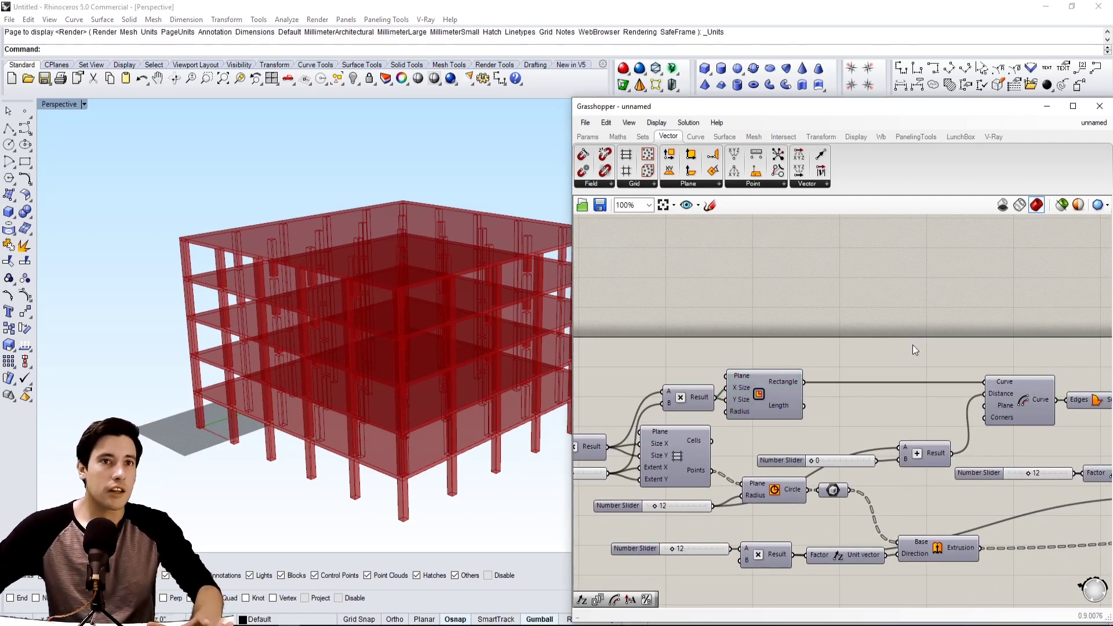
pyautogui.doubleClick(913, 345)
pyautogui.press('Escape')
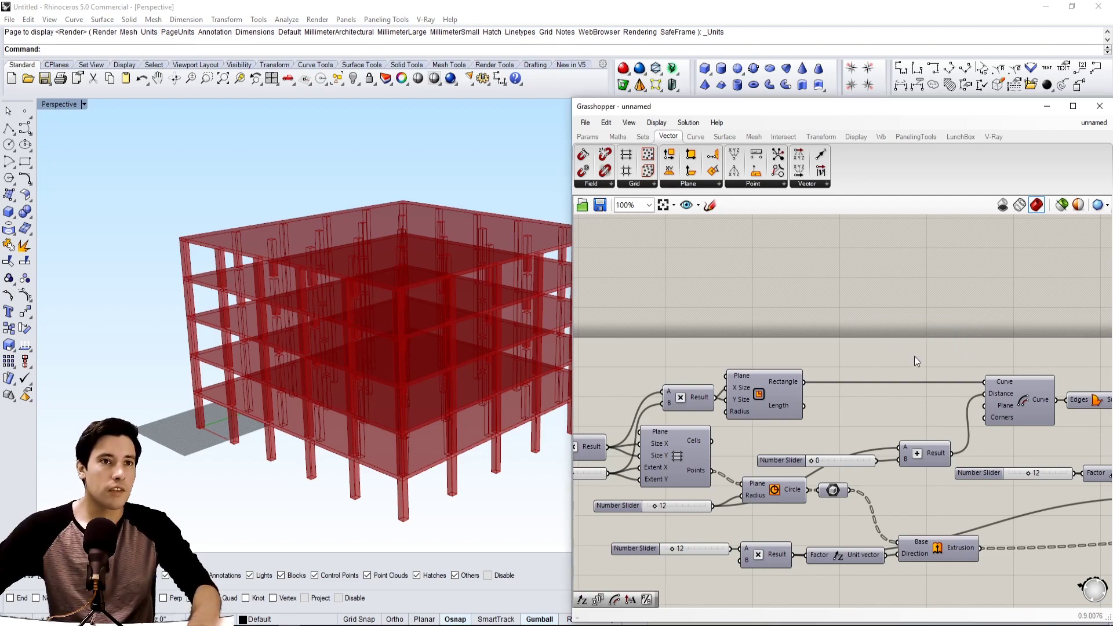
pyautogui.moveTo(1025, 360); pyautogui.dragTo(925, 314, button='right')
pyautogui.click(940, 348)
pyautogui.click(1003, 353)
pyautogui.moveTo(1004, 353); pyautogui.dragTo(812, 367, button='right')
pyautogui.doubleClick(936, 322)
pyautogui.write('extrude')
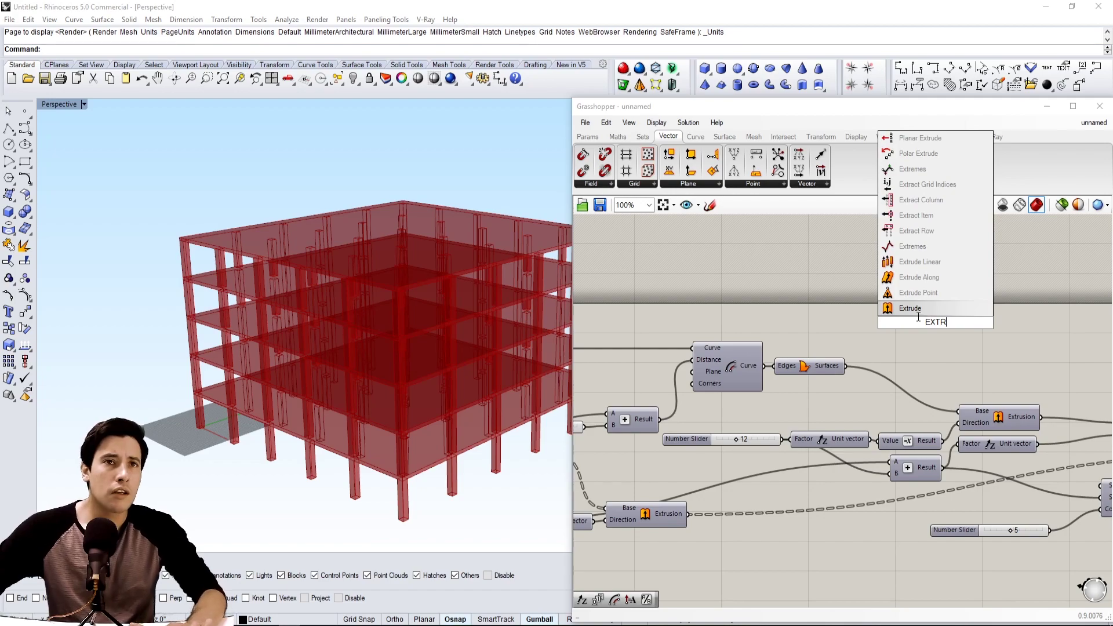
pyautogui.press('Return')
pyautogui.moveTo(1061, 314); pyautogui.dragTo(880, 321, button='right')
# - Add a Unit Z and a Negative component before the new Extrusion and wire the unit vector into the Negative
pyautogui.doubleClick(802, 336)
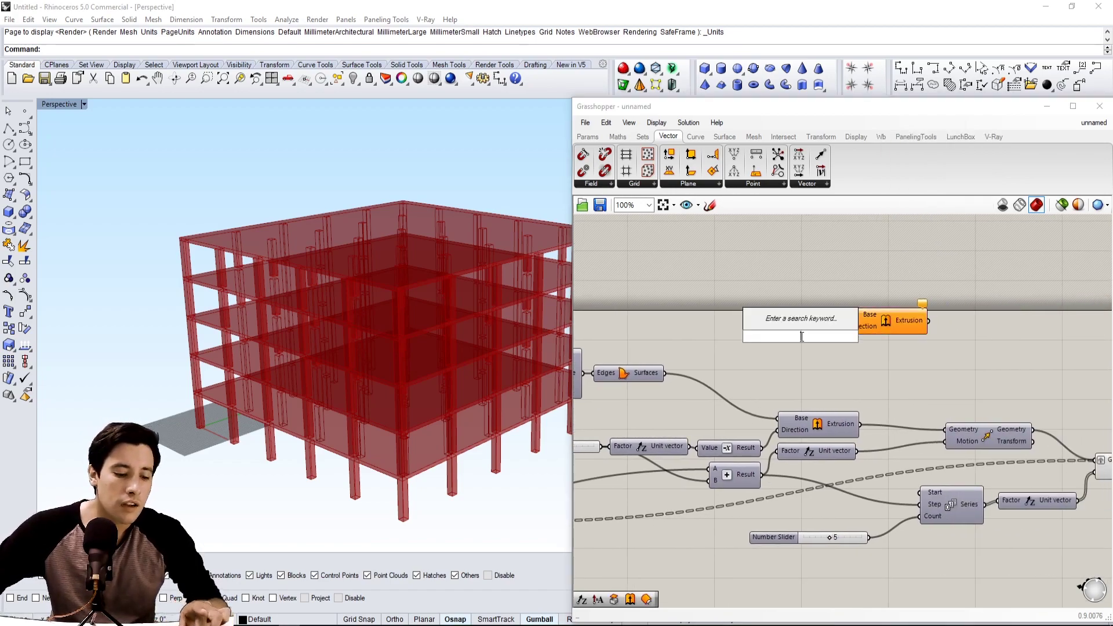
pyautogui.write('z')
pyautogui.click(787, 325)
pyautogui.moveTo(871, 326); pyautogui.dragTo(999, 326)
pyautogui.doubleClick(889, 352)
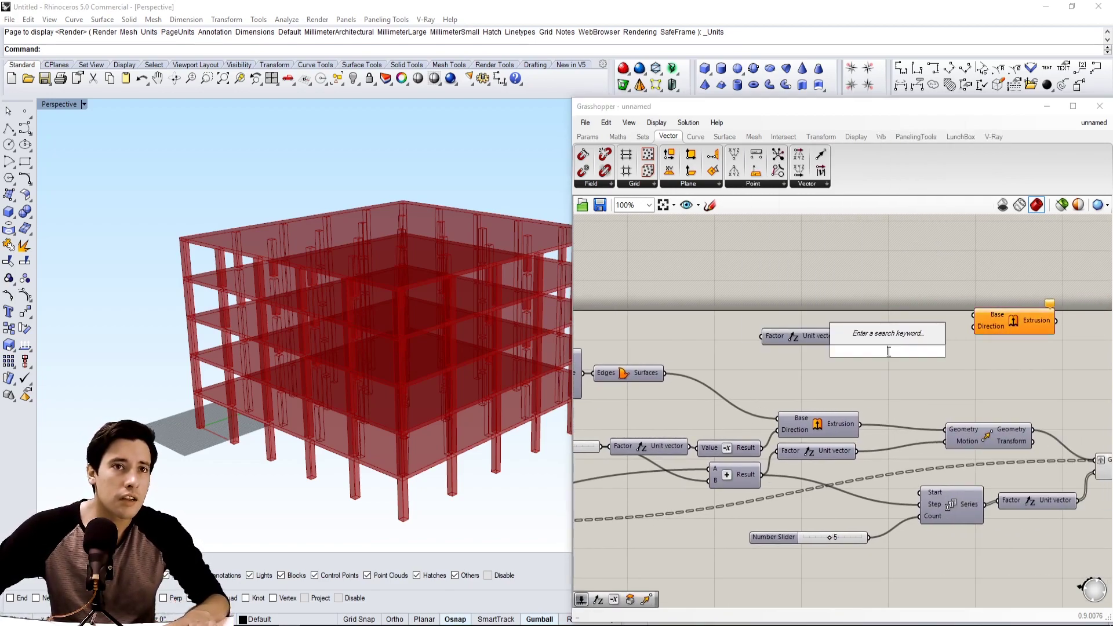
pyautogui.write('negative')
pyautogui.press('Return')
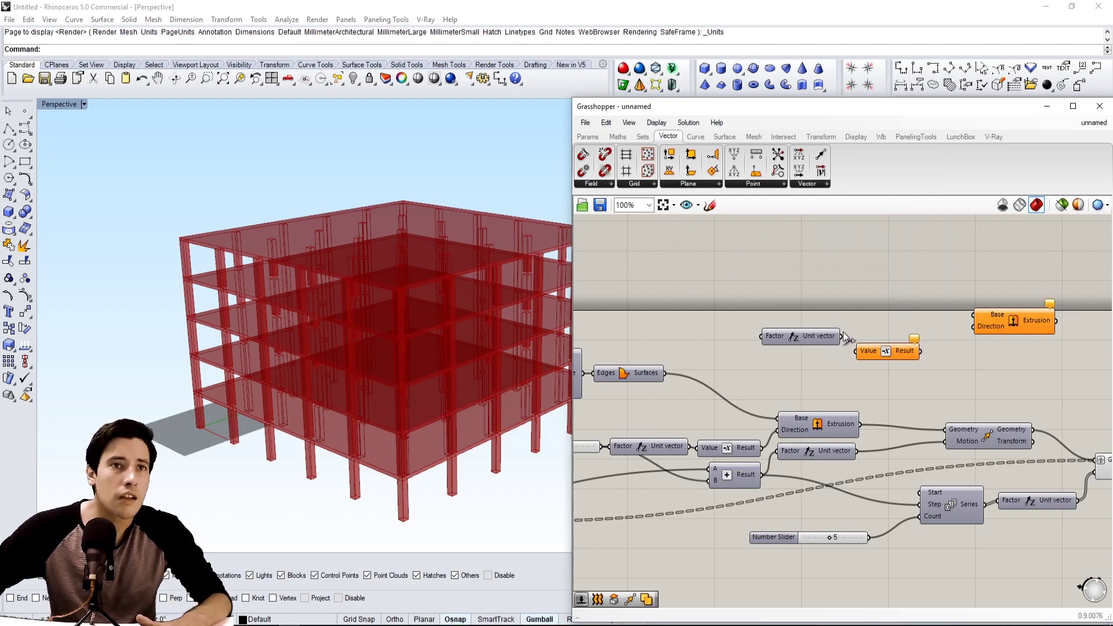
pyautogui.moveTo(876, 352); pyautogui.dragTo(842, 333)
pyautogui.keyDown('shift'); pyautogui.click(811, 334); pyautogui.keyUp('shift')
pyautogui.click(842, 358)
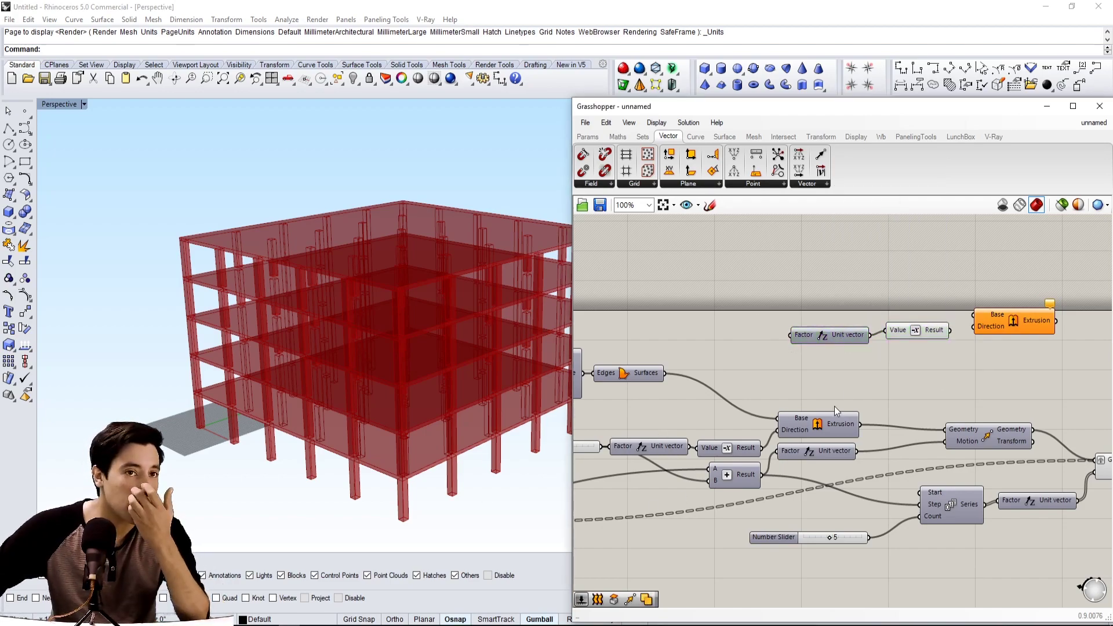
# - Connect the existing slab thickness Negative result to the new Extrusion's Direction
pyautogui.moveTo(875, 449); pyautogui.dragTo(841, 402, button='right')
pyautogui.scroll(-1, 822, 420)
pyautogui.moveTo(643, 433); pyautogui.dragTo(840, 454, button='right')
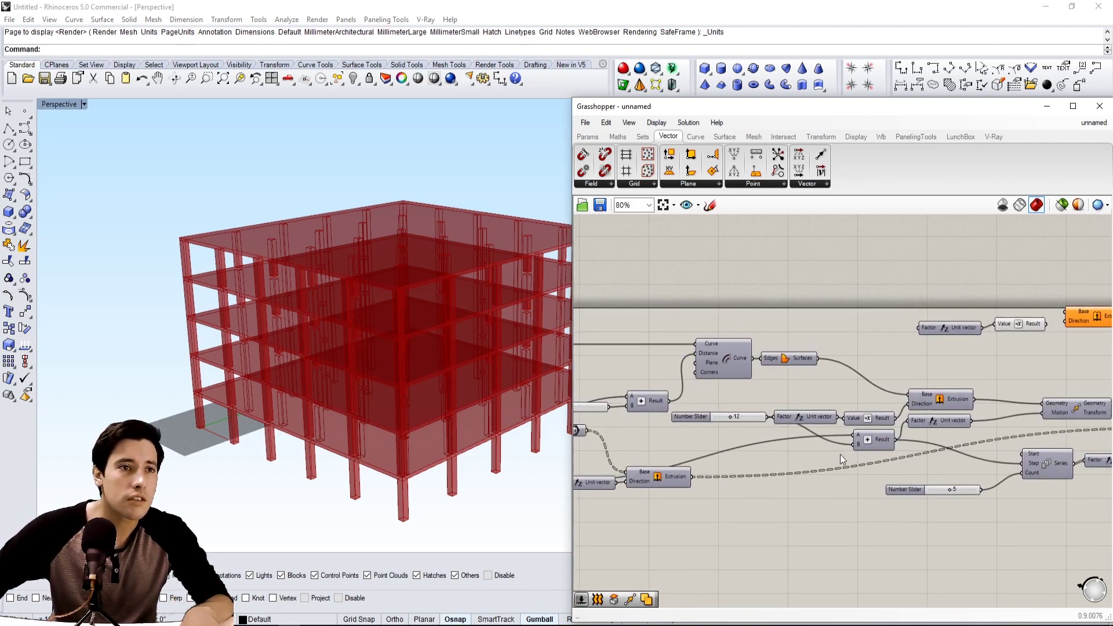
pyautogui.scroll(2, 777, 417)
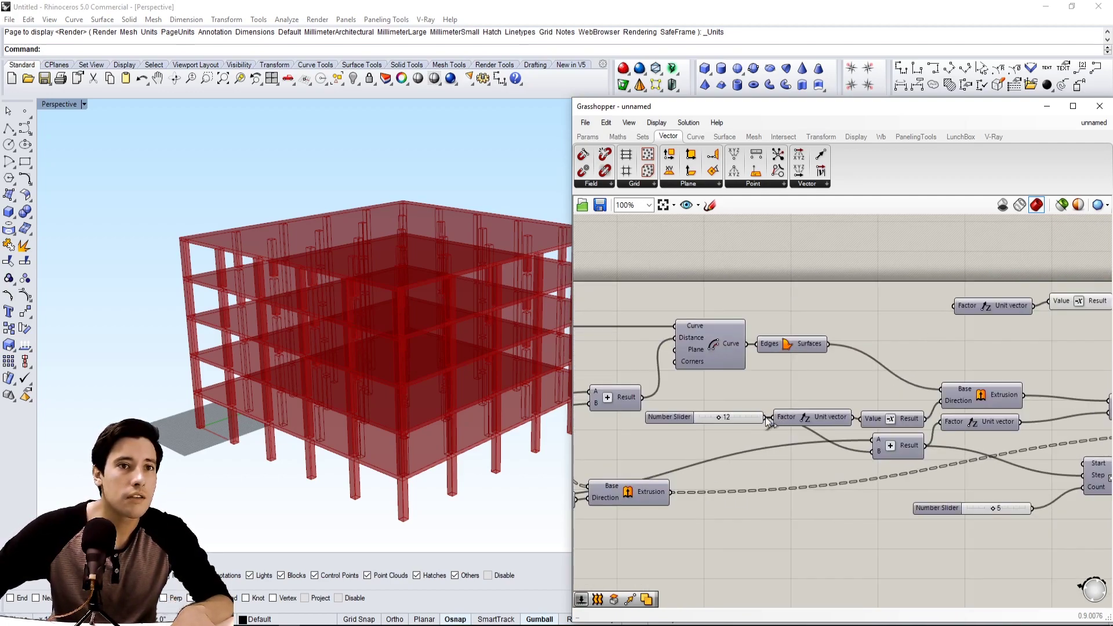
pyautogui.moveTo(889, 418); pyautogui.dragTo(786, 418, button='right')
pyautogui.moveTo(823, 418); pyautogui.dragTo(1035, 297)
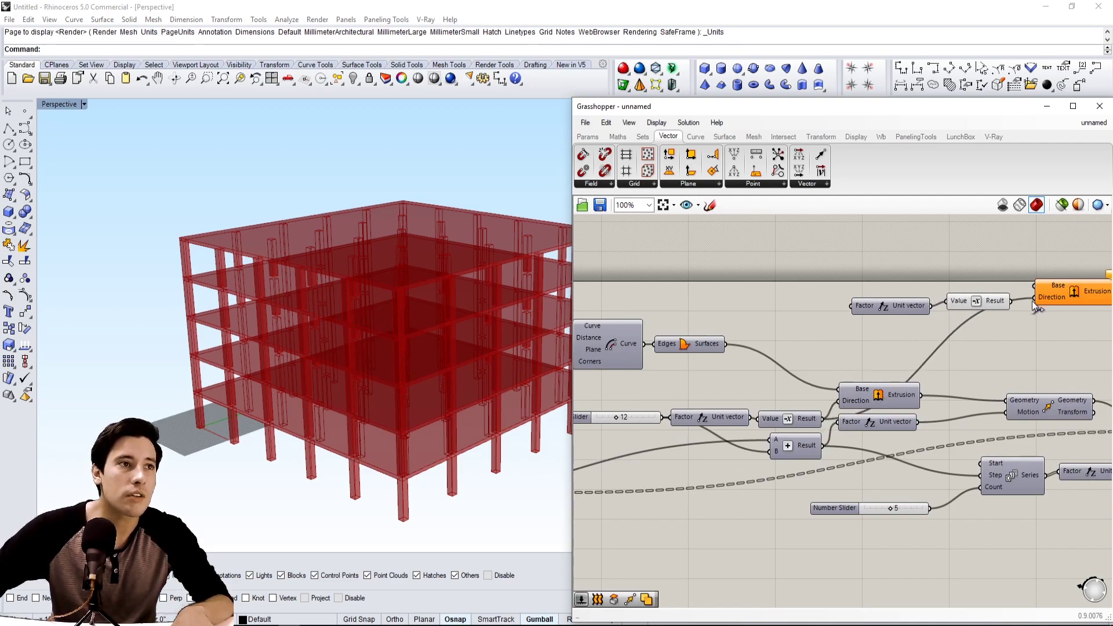
# - Delete the spare Unit Z and Negative components beside the new Extrusion
pyautogui.click(986, 300)
pyautogui.keyDown('shift'); pyautogui.click(890, 312); pyautogui.keyUp('shift')
pyautogui.press('Delete')
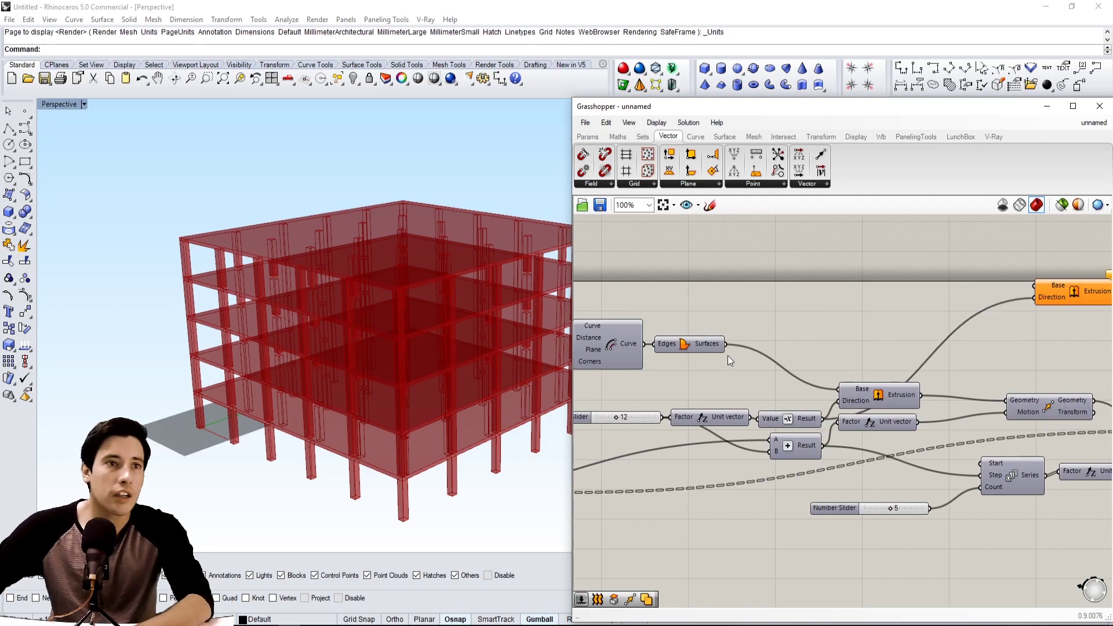
# - Connect the boundary Surfaces to the new Extrusion's Base and inspect the ground floor slab in Perspective
pyautogui.moveTo(727, 343); pyautogui.dragTo(1036, 285)
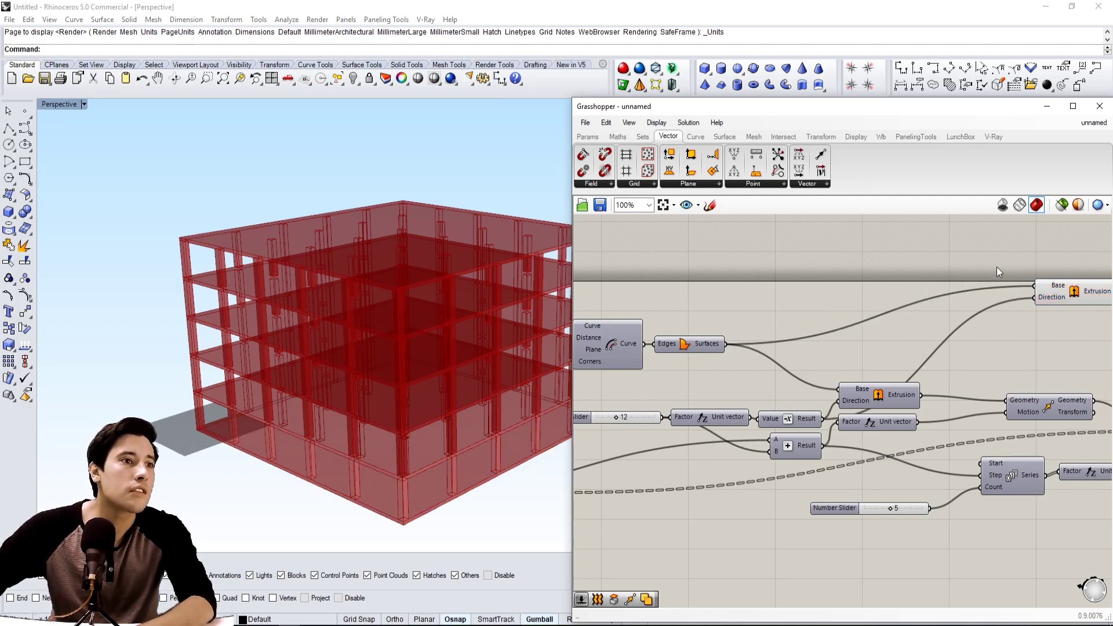
pyautogui.moveTo(997, 267); pyautogui.dragTo(817, 267, button='right')
pyautogui.click(890, 299)
pyautogui.moveTo(516, 360); pyautogui.dragTo(469, 364, button='right')
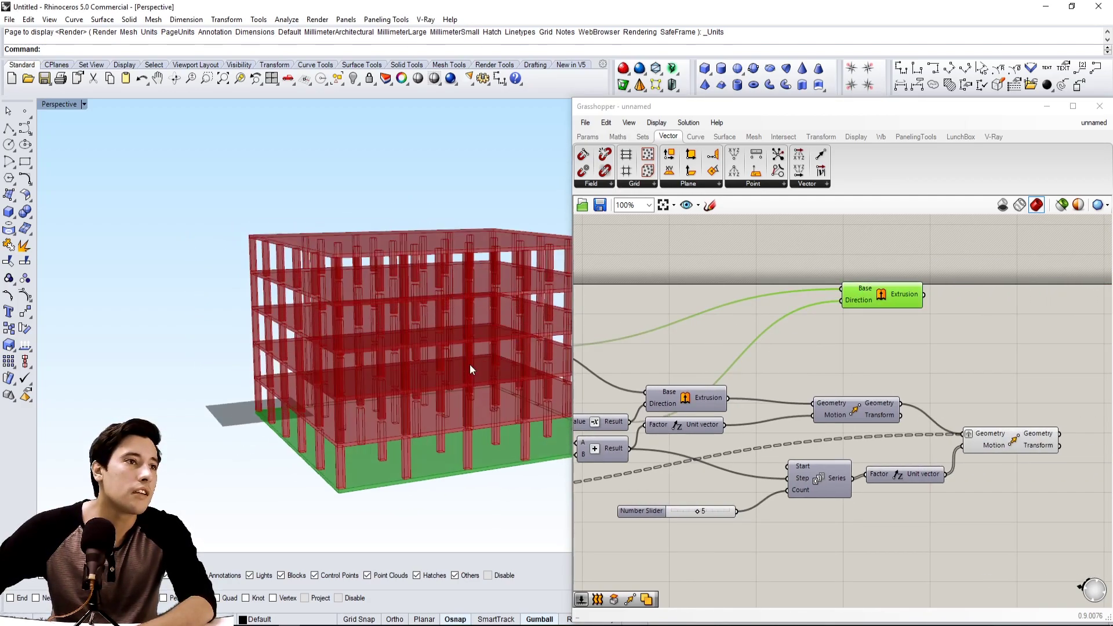
pyautogui.scroll(4, 365, 481)
pyautogui.moveTo(354, 485); pyautogui.dragTo(398, 476, button='right')
# - Reposition the ground slab Extrusion just above the slab Move and inspect the whole building
pyautogui.click(819, 346)
pyautogui.scroll(-1, 876, 297)
pyautogui.moveTo(880, 296); pyautogui.dragTo(864, 353)
pyautogui.click(808, 330)
pyautogui.scroll(-4, 353, 352)
pyautogui.moveTo(355, 357); pyautogui.dragTo(428, 368, button='right')
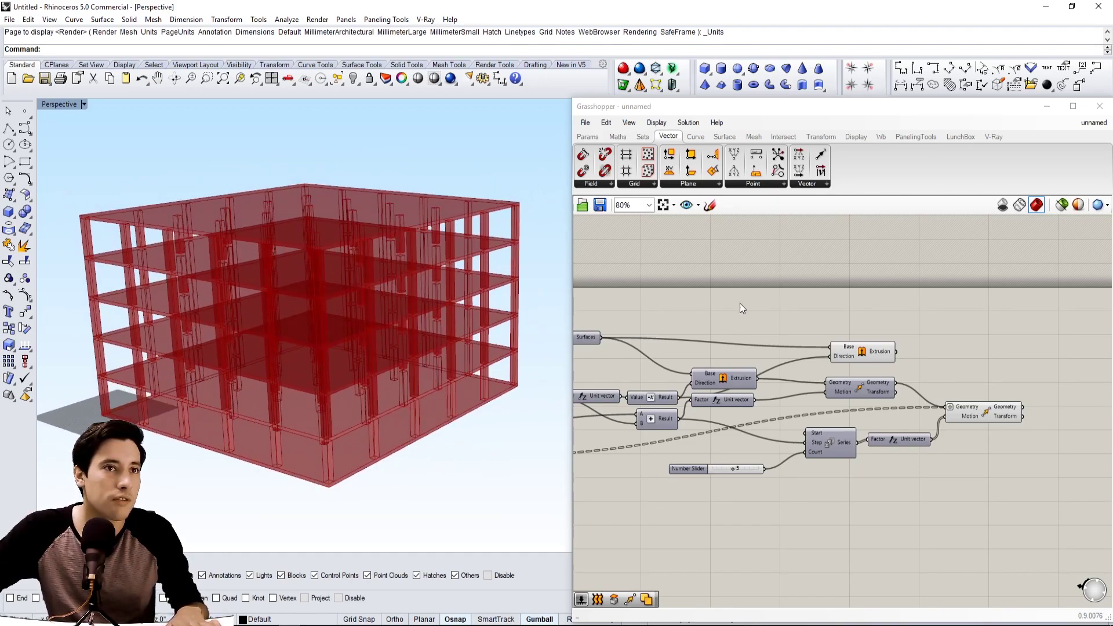
# - Try another value on the slider driving the grid's cell size and set it back to 20
pyautogui.moveTo(703, 348); pyautogui.dragTo(881, 349, button='right')
pyautogui.scroll(-2, 754, 389)
pyautogui.scroll(4, 724, 387)
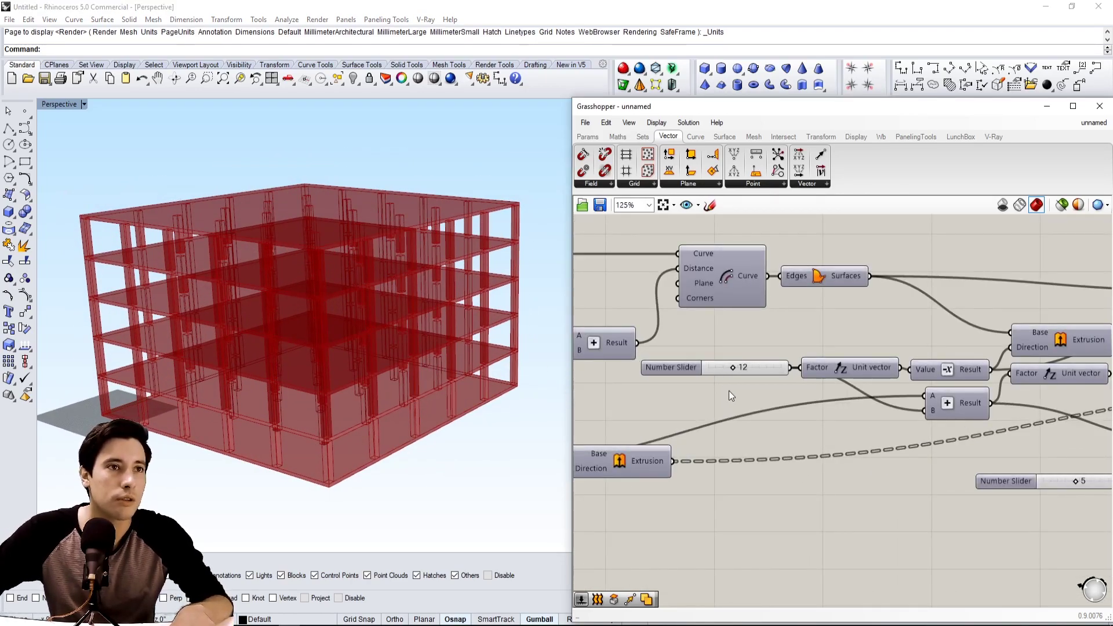
pyautogui.scroll(-1, 731, 390)
pyautogui.moveTo(427, 376)
pyautogui.mouseDown(button='right')
pyautogui.moveTo(441, 371)
pyautogui.moveTo(406, 378)
pyautogui.moveTo(441, 383)
pyautogui.mouseUp(button='right')
pyautogui.scroll(-3, 628, 400)
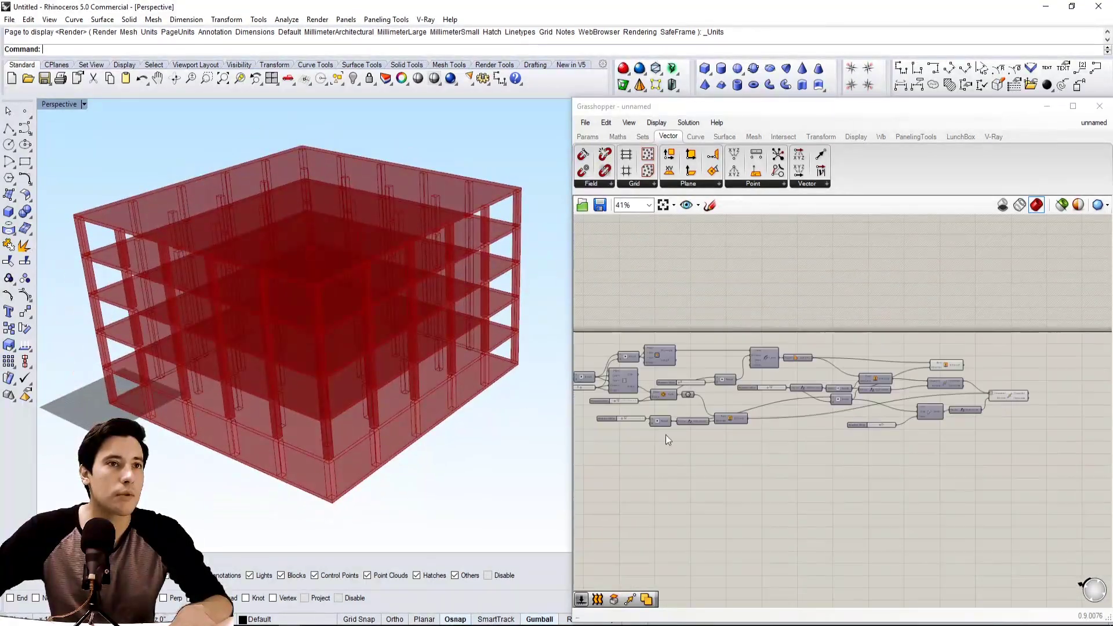
pyautogui.scroll(8, 647, 439)
pyautogui.moveTo(654, 430)
pyautogui.mouseDown()
pyautogui.moveTo(676, 430)
pyautogui.moveTo(657, 433)
pyautogui.mouseUp()
pyautogui.doubleClick(668, 434)
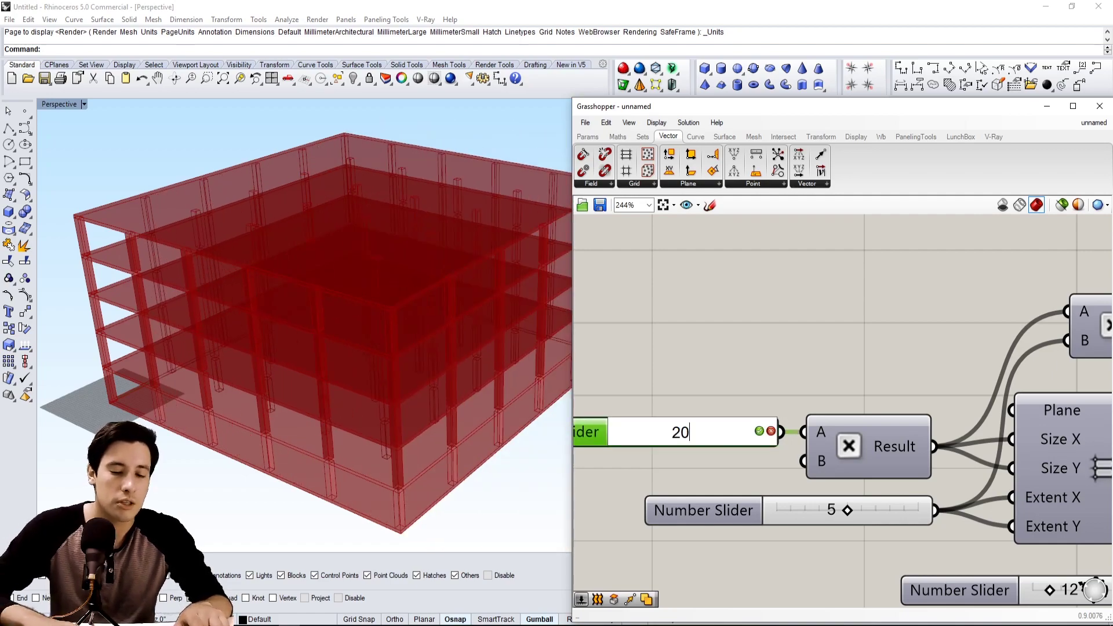
pyautogui.write('20')
pyautogui.press('Return')
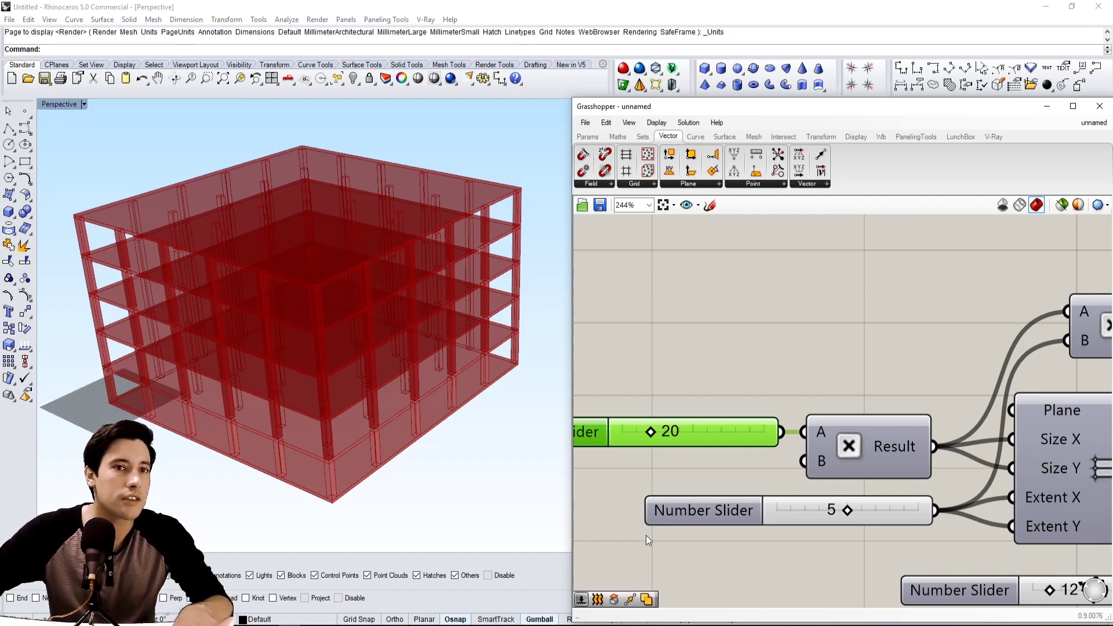
# - Set the slider driving the grid's Extent X and Y to 8 and view the building in Perspective
pyautogui.doubleClick(829, 519)
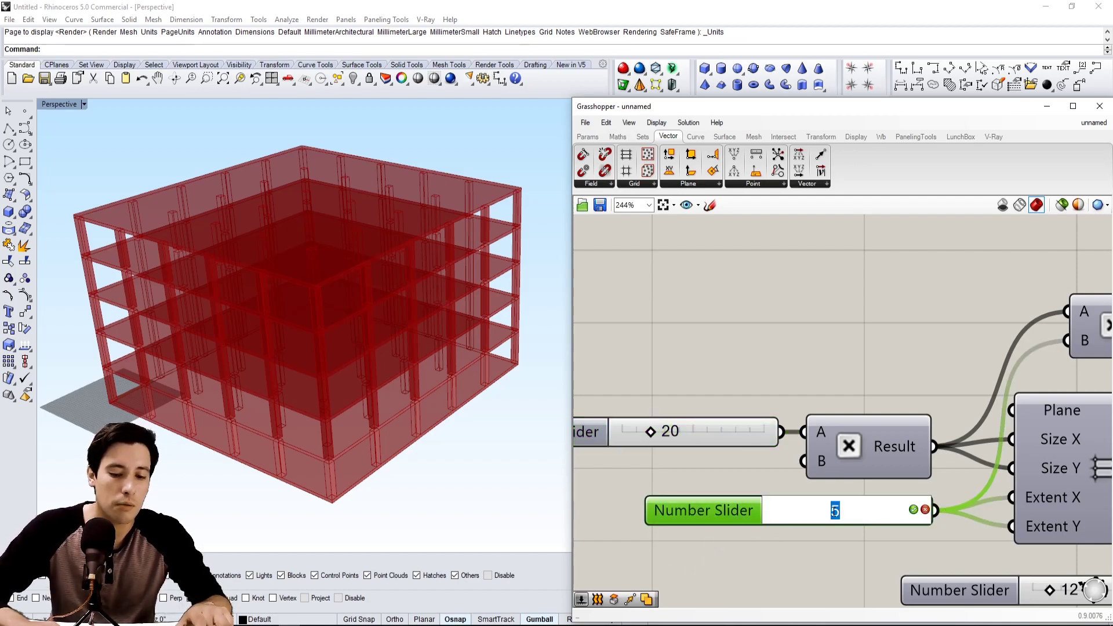
pyautogui.write('8')
pyautogui.press('Return')
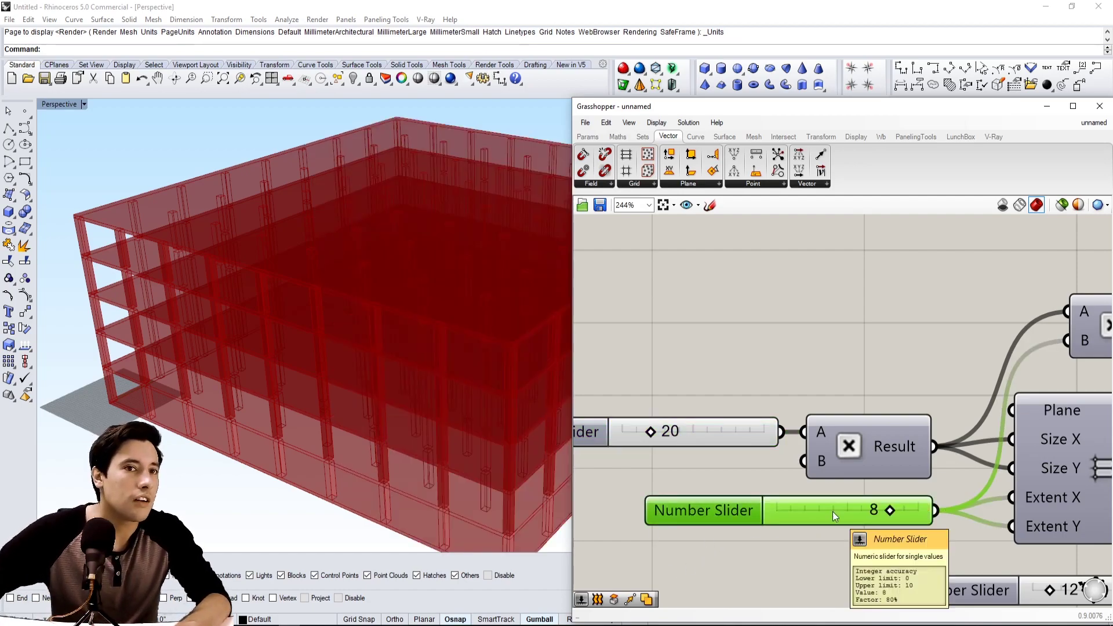
pyautogui.scroll(-2, 832, 511)
pyautogui.scroll(-3, 414, 406)
pyautogui.moveTo(411, 407); pyautogui.dragTo(435, 377, button='right')
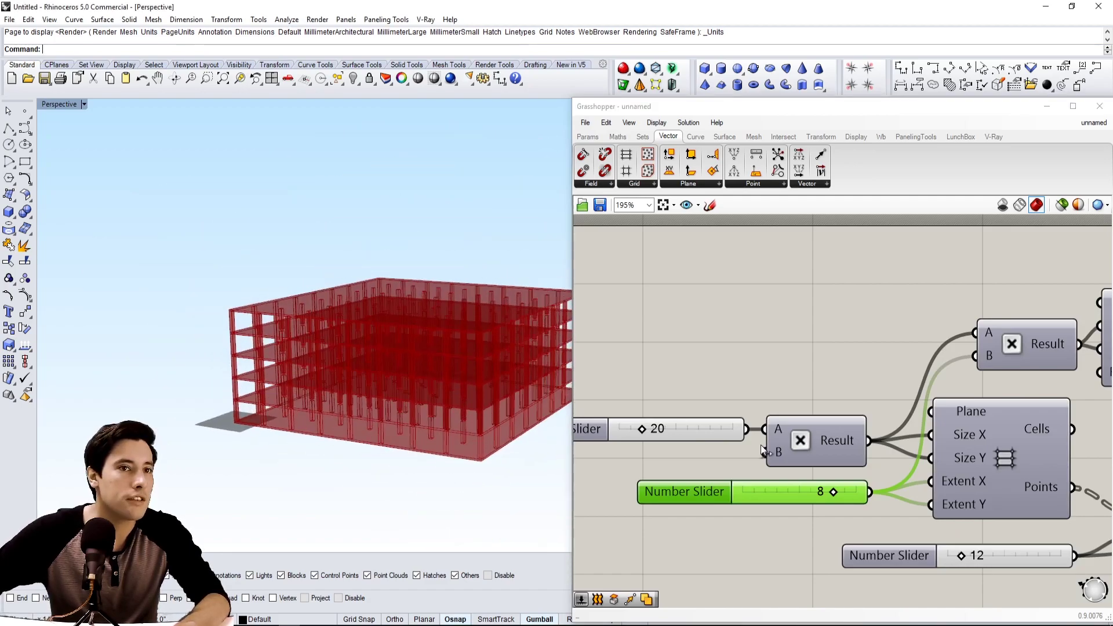
# - Set the slider driving the grid's Extent X and Y to 4
pyautogui.doubleClick(825, 492)
pyautogui.write('4')
pyautogui.press('Return')
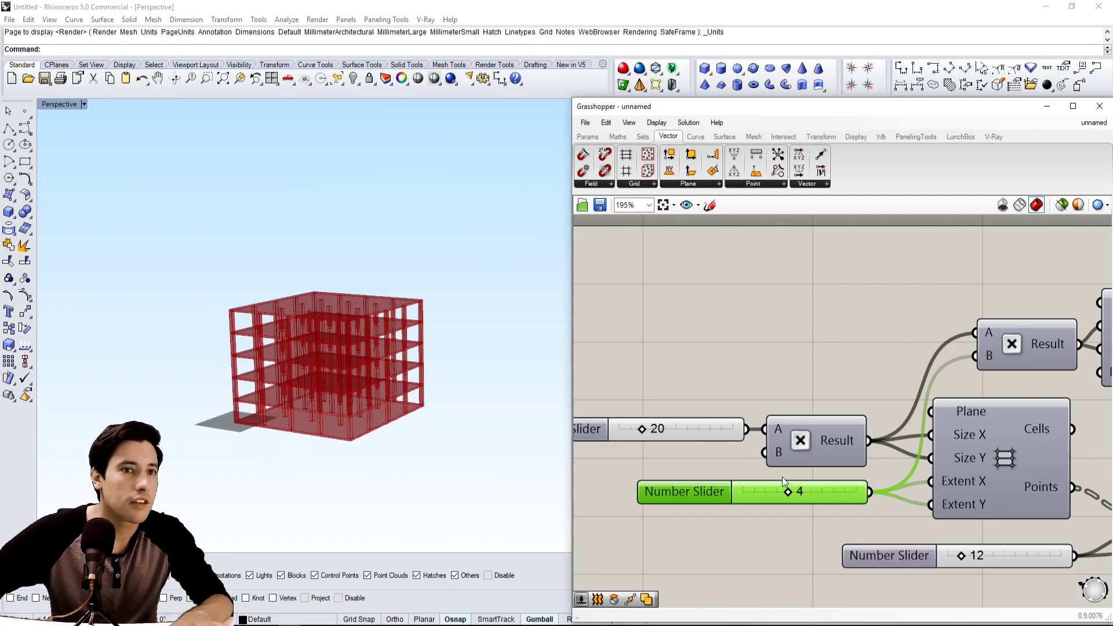
# - Set the slider that adds to the slab Offset's Distance to 100
pyautogui.click(861, 344)
pyautogui.scroll(-2, 928, 357)
pyautogui.moveTo(980, 365); pyautogui.dragTo(743, 362, button='right')
pyautogui.moveTo(1072, 407); pyautogui.dragTo(834, 383, button='right')
pyautogui.click(938, 319)
pyautogui.scroll(3, 661, 397)
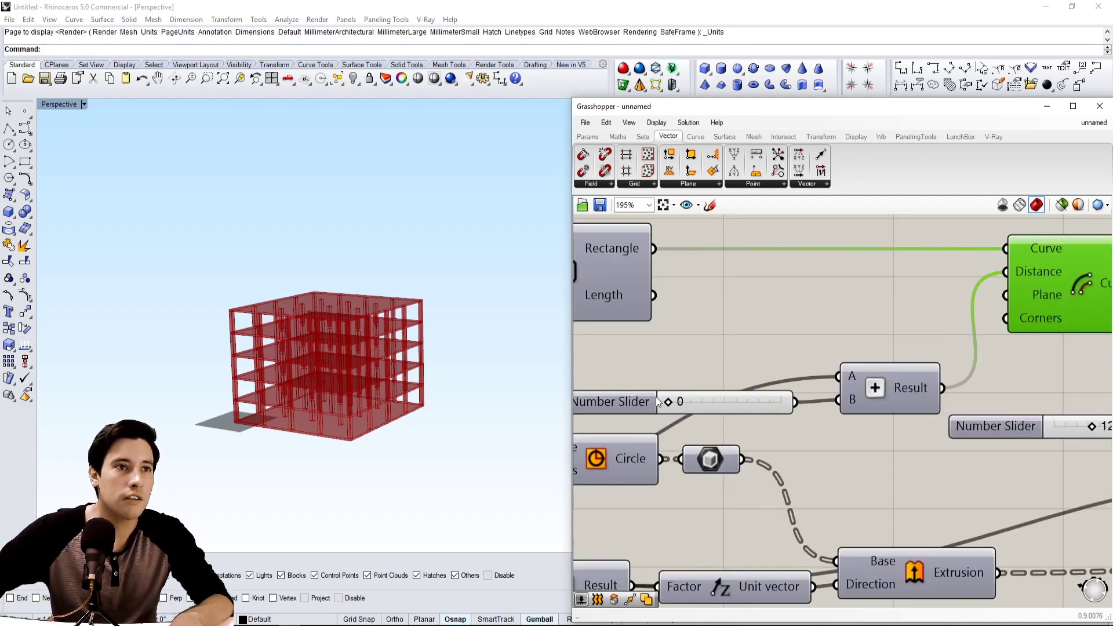
pyautogui.scroll(8, 337, 395)
pyautogui.moveTo(674, 401); pyautogui.dragTo(830, 404)
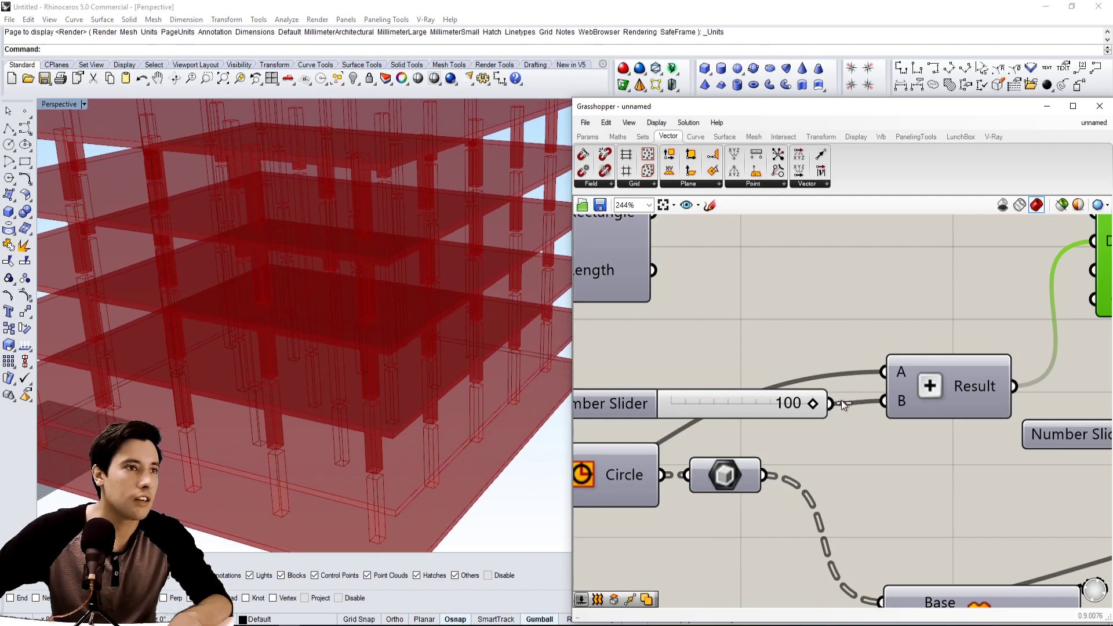
# - Try 3 on the slider driving the Series Count, view the building in Perspective, and set the slider to 7
pyautogui.scroll(-8, 453, 386)
pyautogui.moveTo(453, 385); pyautogui.dragTo(383, 423, button='right')
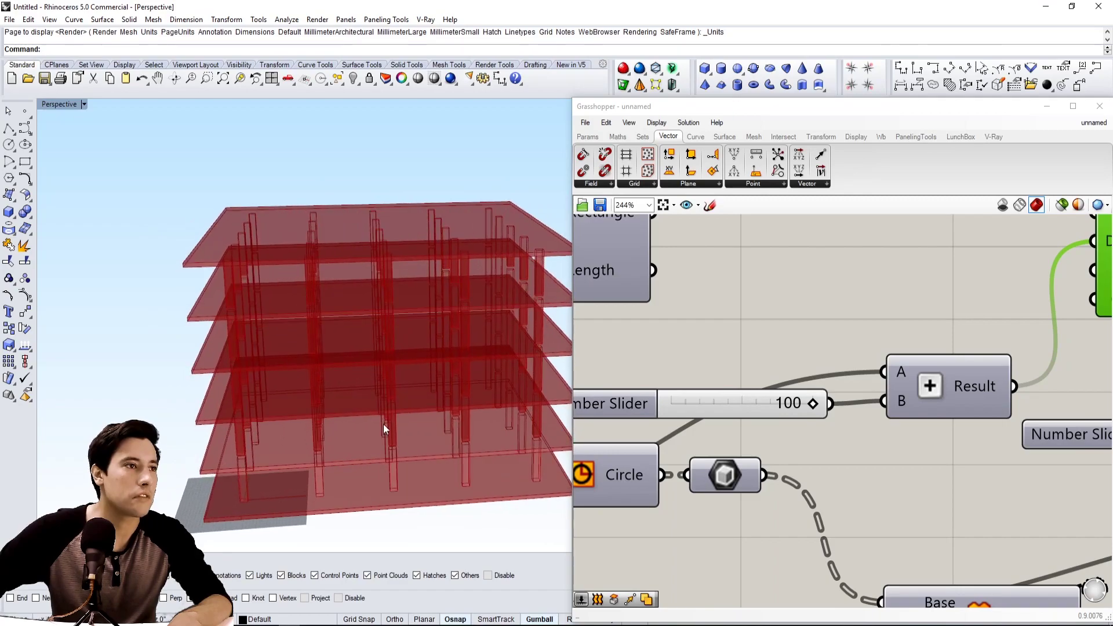
pyautogui.moveTo(233, 523); pyautogui.dragTo(492, 438, button='right')
pyautogui.moveTo(207, 300); pyautogui.dragTo(350, 292, button='right')
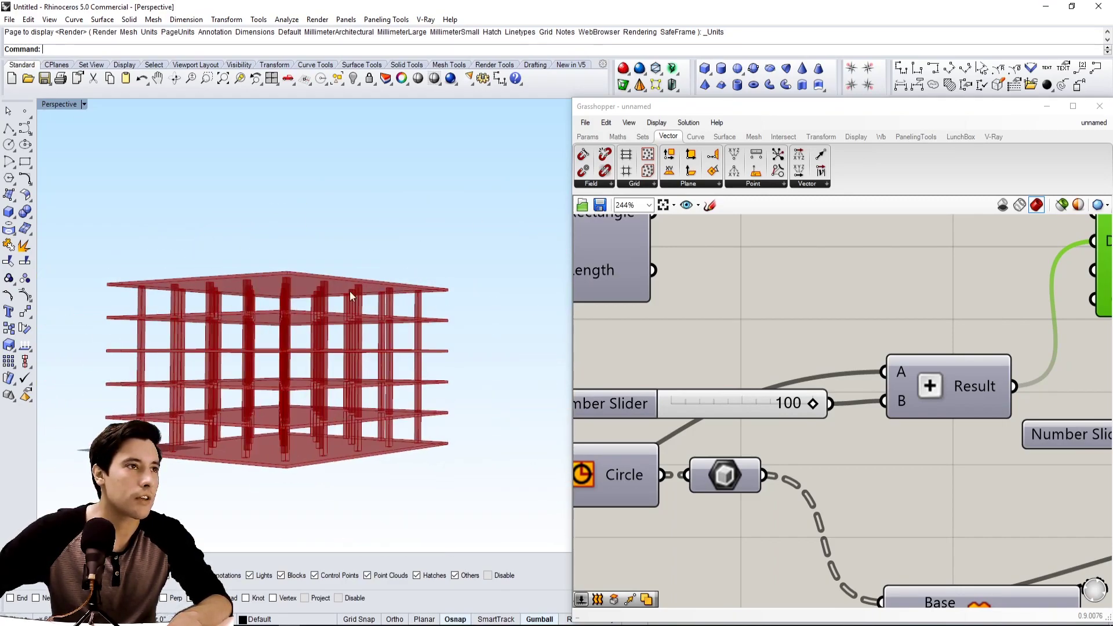
pyautogui.scroll(-5, 855, 287)
pyautogui.scroll(4, 902, 426)
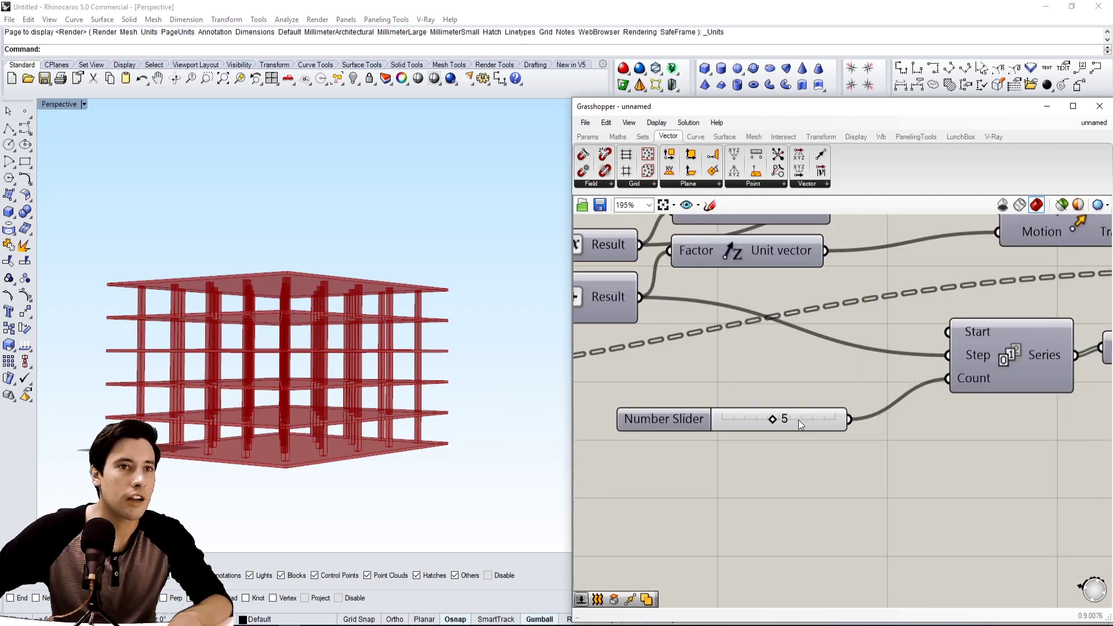
pyautogui.moveTo(770, 420); pyautogui.dragTo(742, 418)
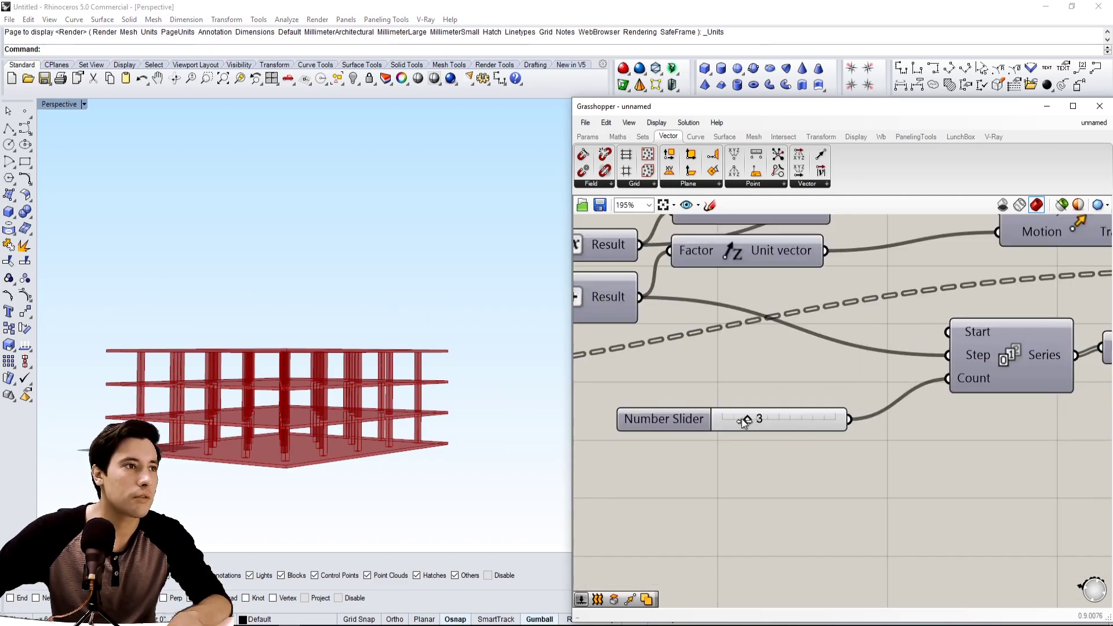
pyautogui.moveTo(557, 418); pyautogui.dragTo(338, 405, button='right')
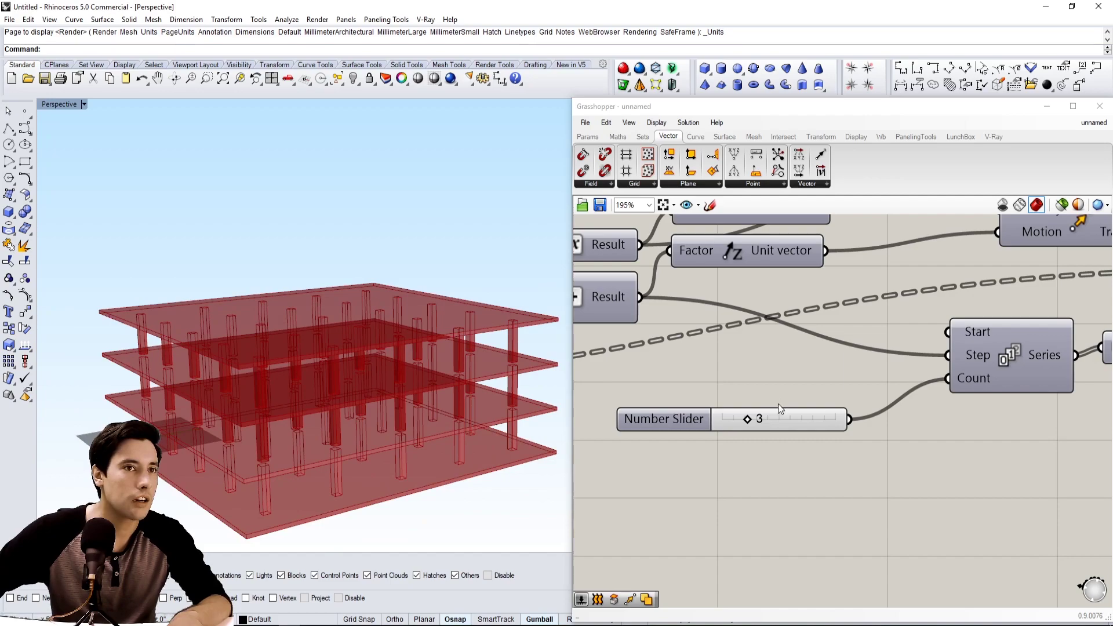
pyautogui.moveTo(748, 418); pyautogui.dragTo(798, 418)
# - Examine the complete definition from the grid sliders to the final Move component, alongside the building in Perspective
pyautogui.scroll(-5, 864, 470)
pyautogui.scroll(-1, 921, 472)
pyautogui.moveTo(921, 471); pyautogui.dragTo(920, 409, button='right')
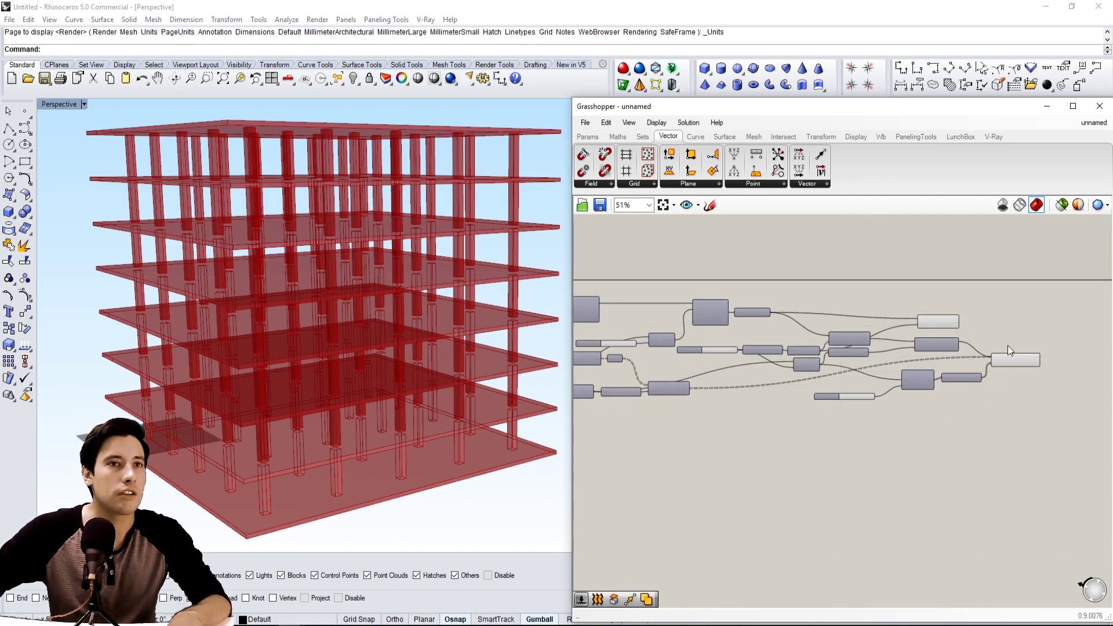
pyautogui.moveTo(733, 376); pyautogui.dragTo(820, 351, button='right')
pyautogui.moveTo(1097, 339); pyautogui.dragTo(1048, 340, button='right')
pyautogui.scroll(-1, 1048, 339)
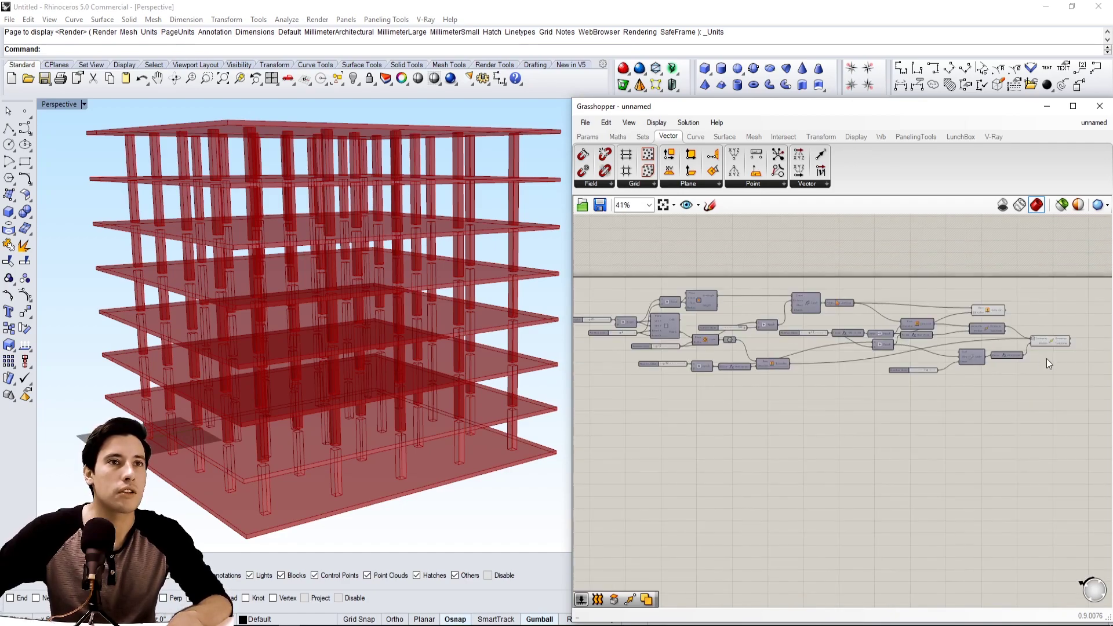
pyautogui.moveTo(1070, 432); pyautogui.dragTo(599, 253)
pyautogui.moveTo(668, 318); pyautogui.dragTo(747, 323)
pyautogui.click(768, 406)
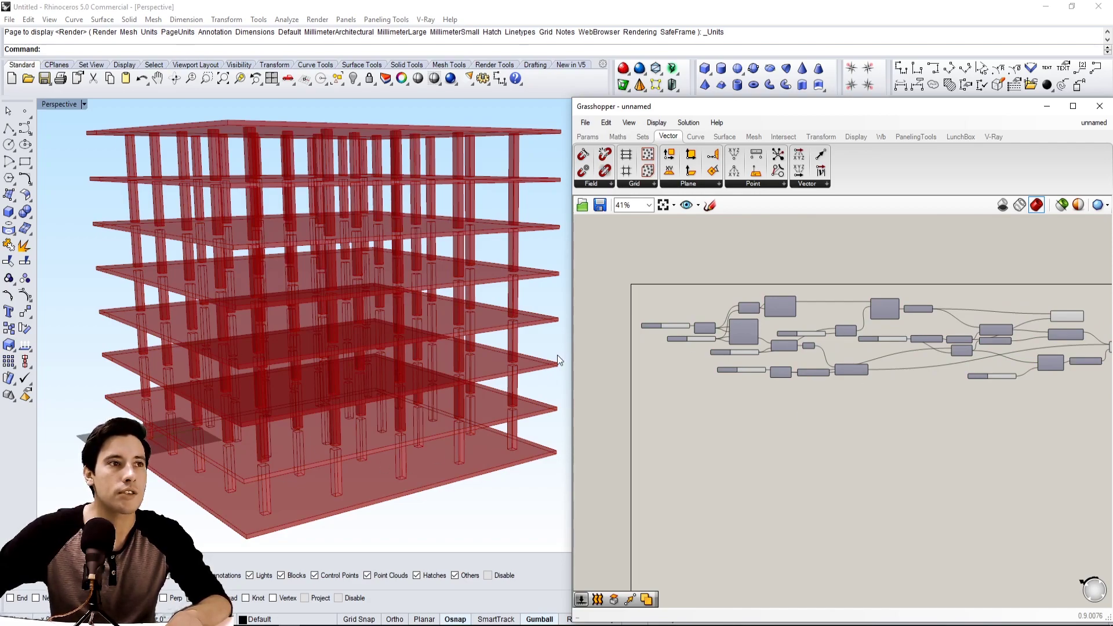
pyautogui.scroll(3, 721, 316)
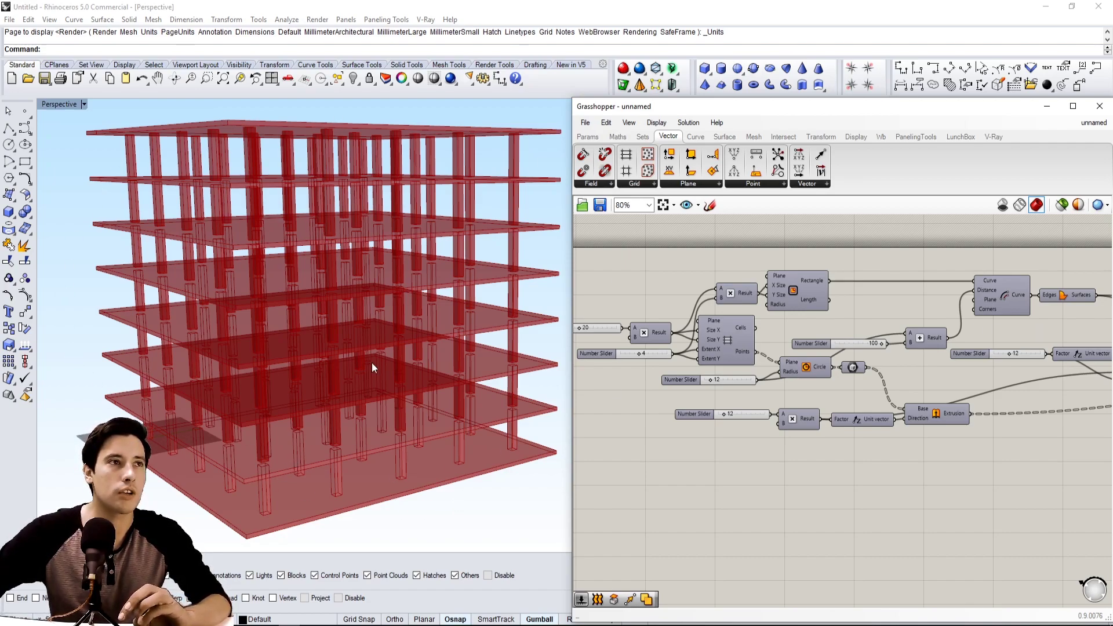
pyautogui.scroll(-5, 913, 291)
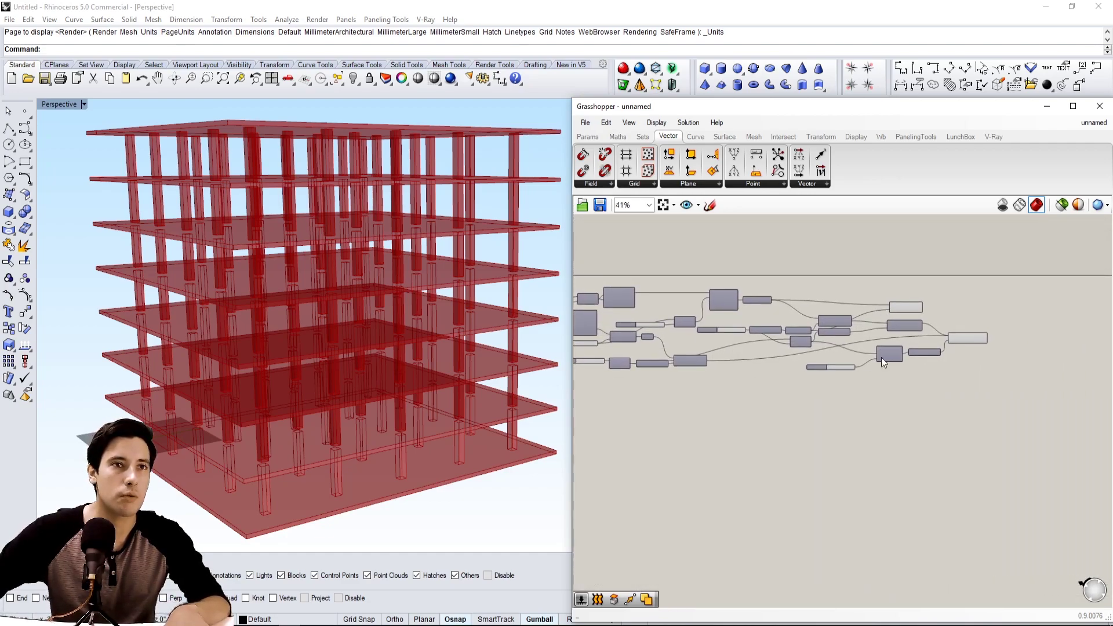
pyautogui.moveTo(881, 358); pyautogui.dragTo(1030, 358, button='right')
pyautogui.moveTo(400, 209)
pyautogui.mouseDown(button='right')
pyautogui.moveTo(380, 276)
pyautogui.moveTo(392, 188)
pyautogui.mouseUp(button='right')
pyautogui.scroll(-4, 713, 354)
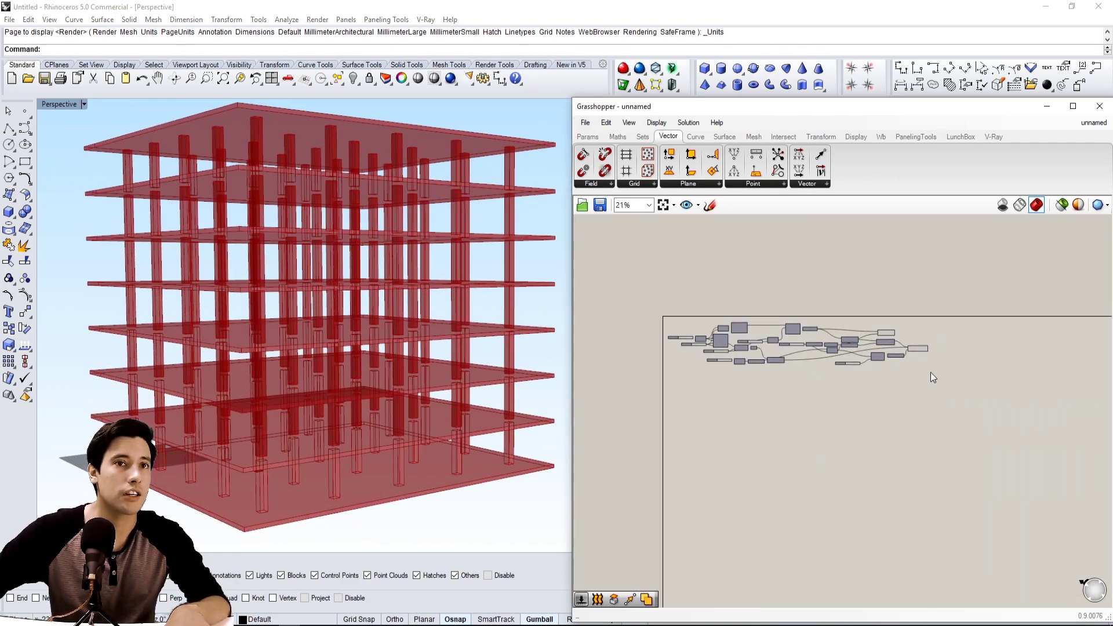
# - Bake the final Move component's repeated columns and slabs together with the ground slab's Extrusion into Rhino
pyautogui.scroll(7, 931, 372)
pyautogui.click(913, 344)
pyautogui.scroll(7, 893, 346)
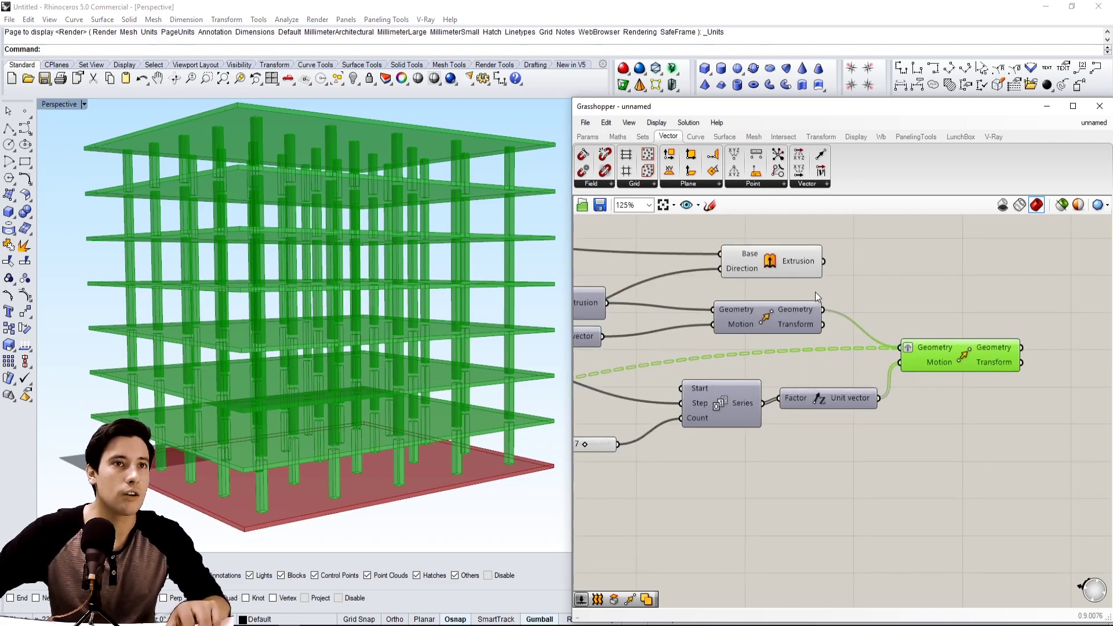
pyautogui.keyDown('shift'); pyautogui.click(784, 270); pyautogui.keyUp('shift')
pyautogui.middleClick(912, 285)
pyautogui.click(930, 303)
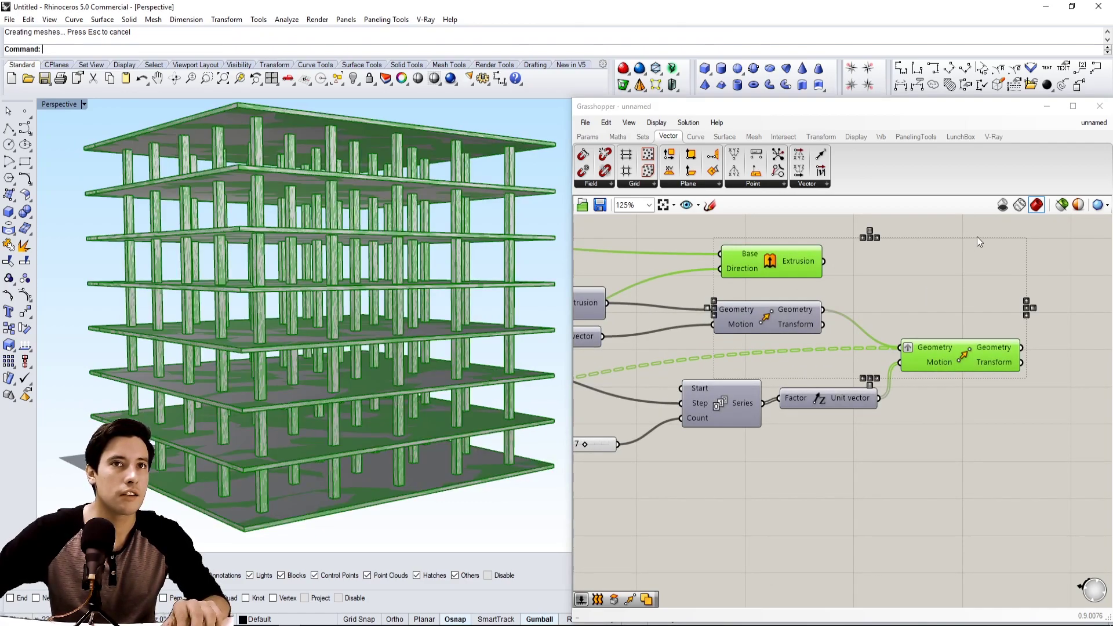
# - Deselect the components, turn off the Grasshopper preview and minimise the Grasshopper window
pyautogui.click(976, 238)
pyautogui.click(1003, 205)
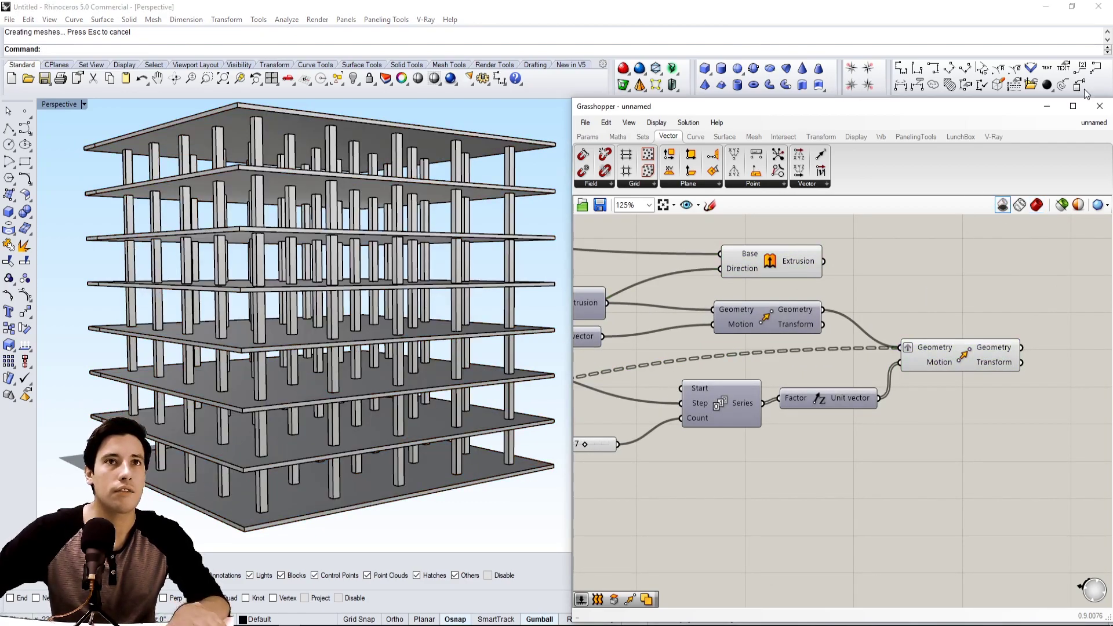
pyautogui.click(1047, 106)
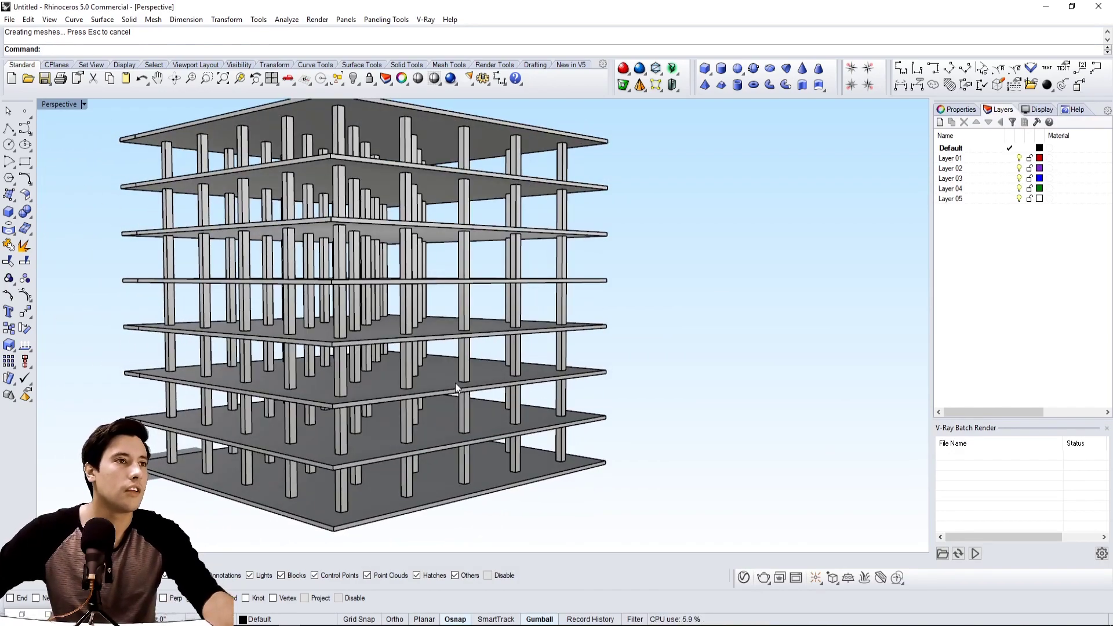
# - Examine the baked building's columns and slabs from several angles in Perspective
pyautogui.scroll(4, 413, 308)
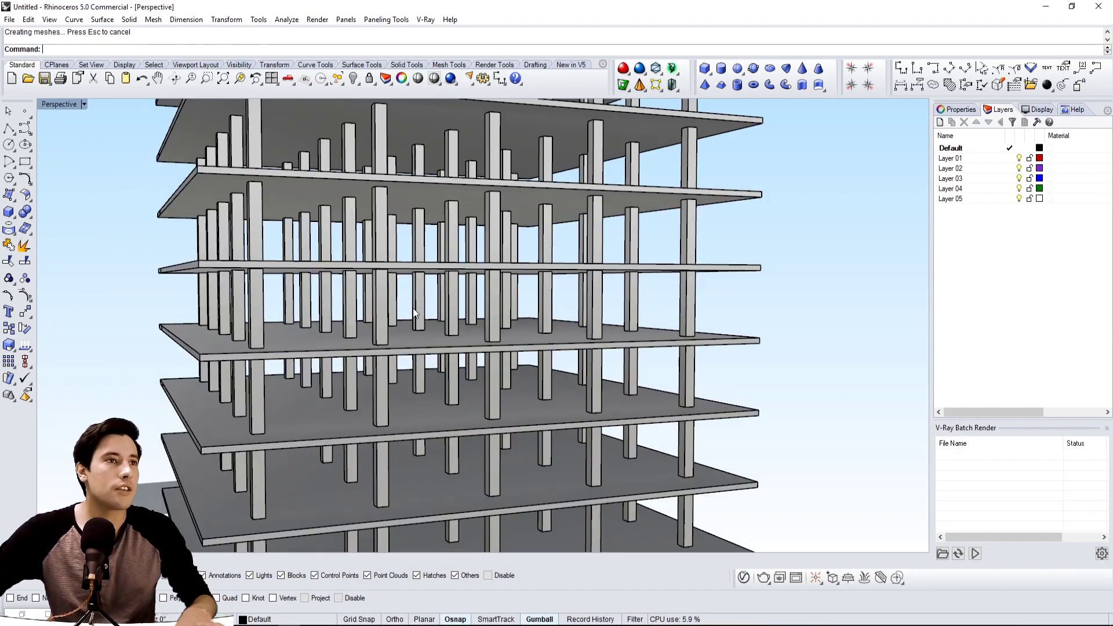
pyautogui.scroll(-3, 439, 318)
pyautogui.moveTo(439, 318); pyautogui.dragTo(231, 252, button='right')
pyautogui.scroll(2, 333, 273)
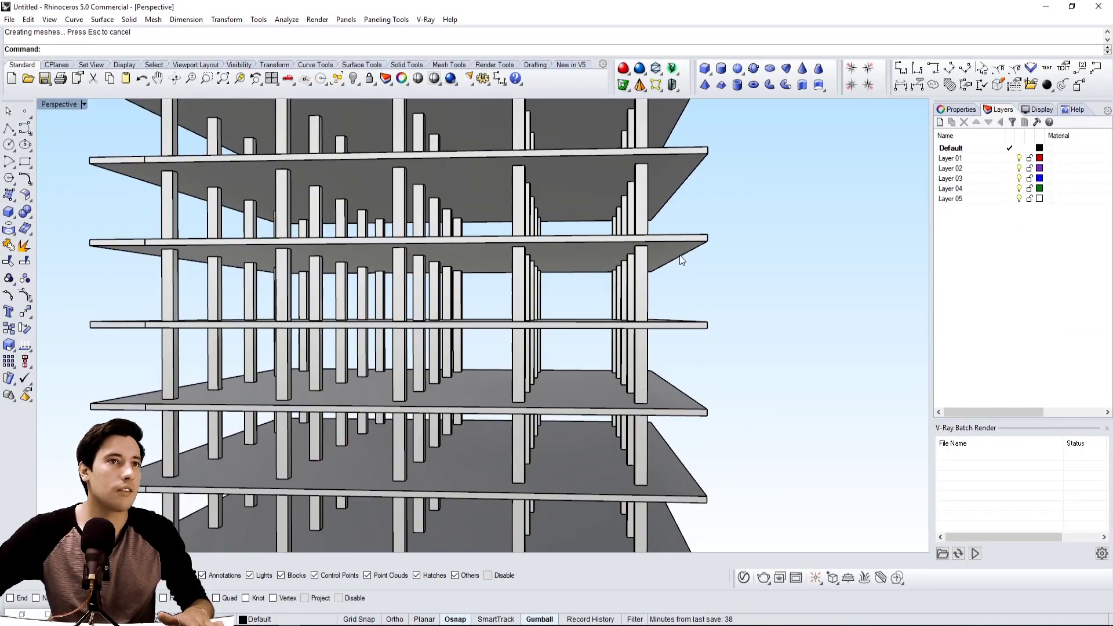
pyautogui.moveTo(385, 268); pyautogui.dragTo(417, 296, button='right')
pyautogui.scroll(-5, 439, 321)
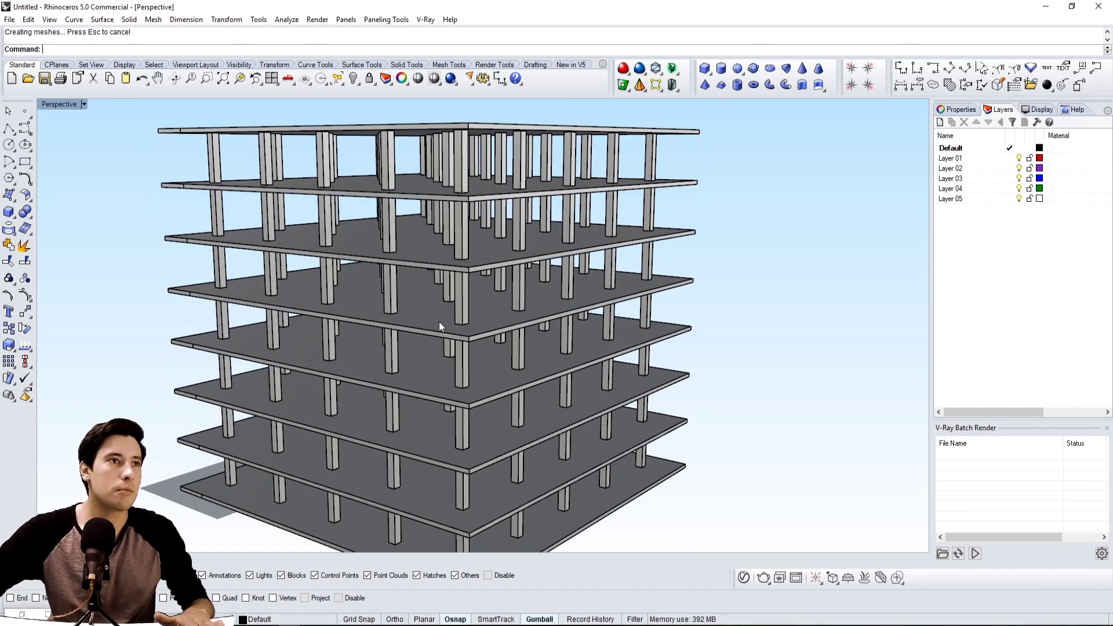
pyautogui.moveTo(475, 341); pyautogui.dragTo(499, 319, button='right')
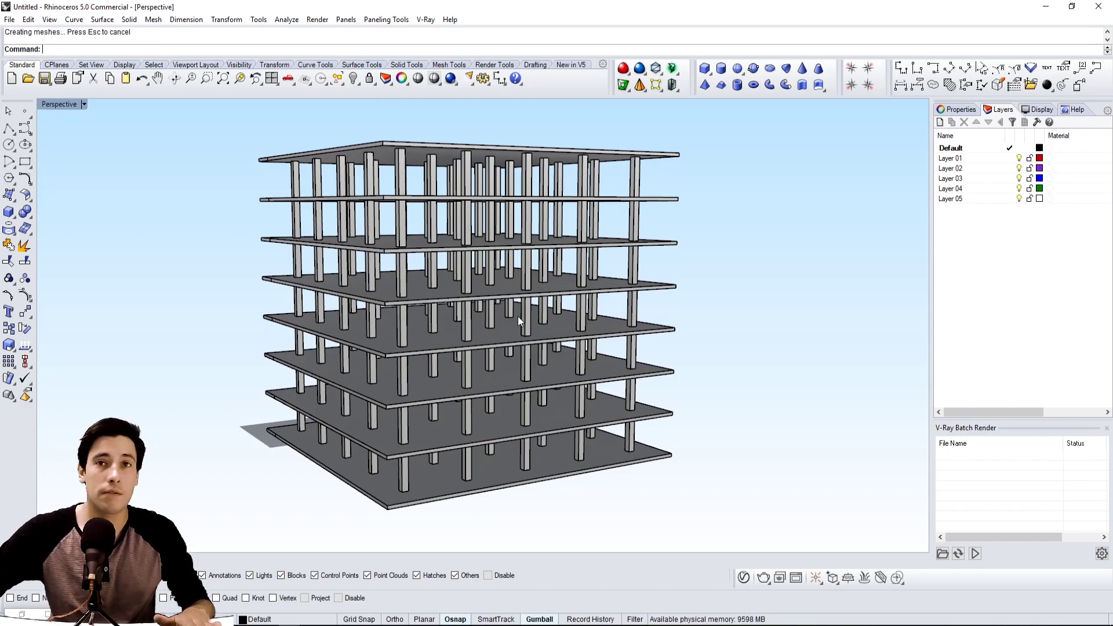
pyautogui.scroll(2, 525, 319)
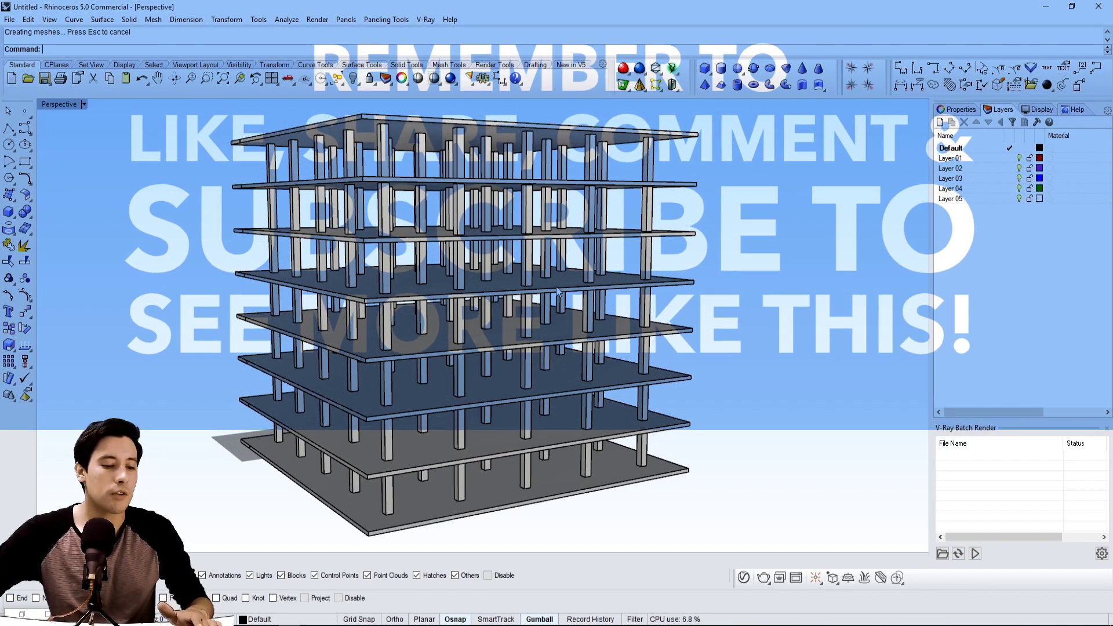